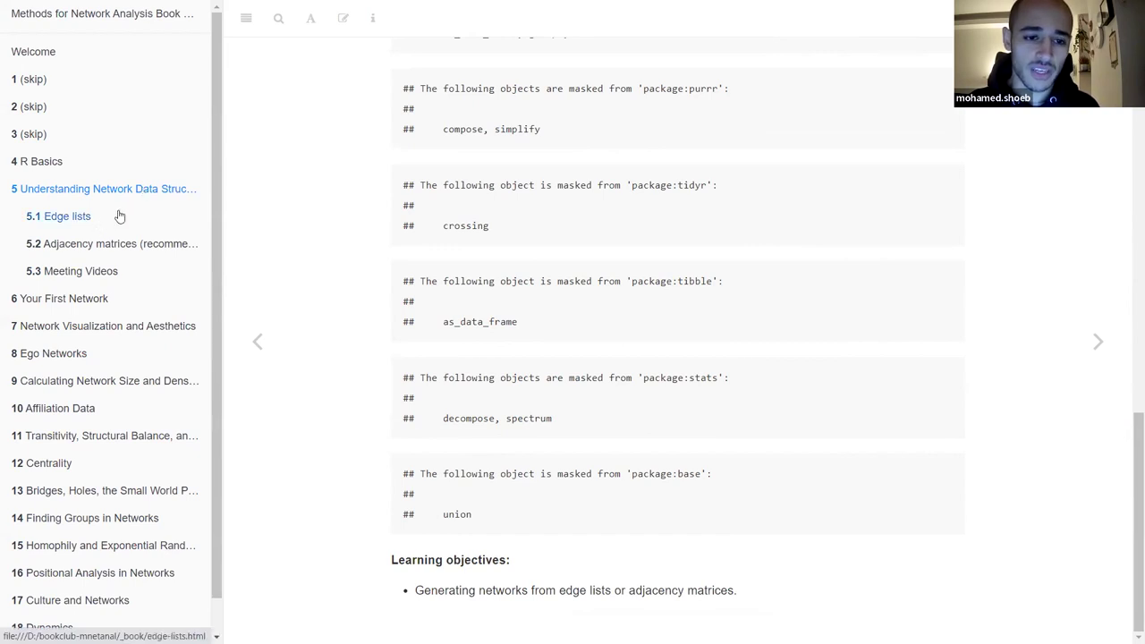
Open section 5.1 Edge lists and read its definitions, example code, and pros and cons.
{"action": "left_click", "coordinate": [119, 215]}
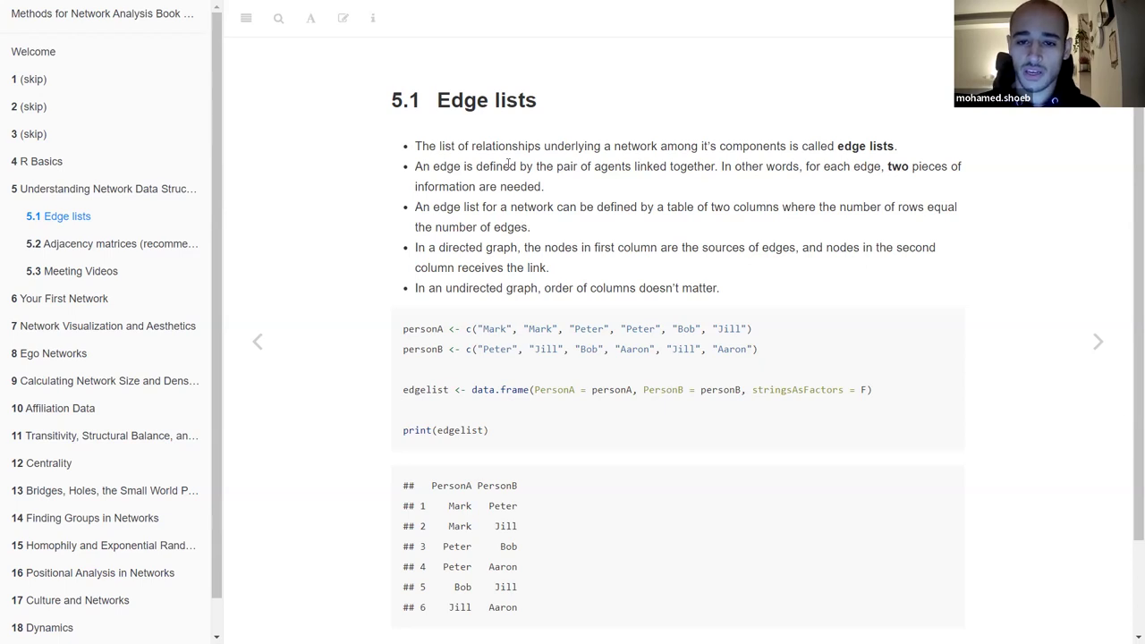
{"action": "scroll", "coordinate": [577, 241], "scroll_direction": "down", "scroll_amount": 1}
{"action": "scroll", "coordinate": [578, 241], "scroll_direction": "up", "scroll_amount": 1}
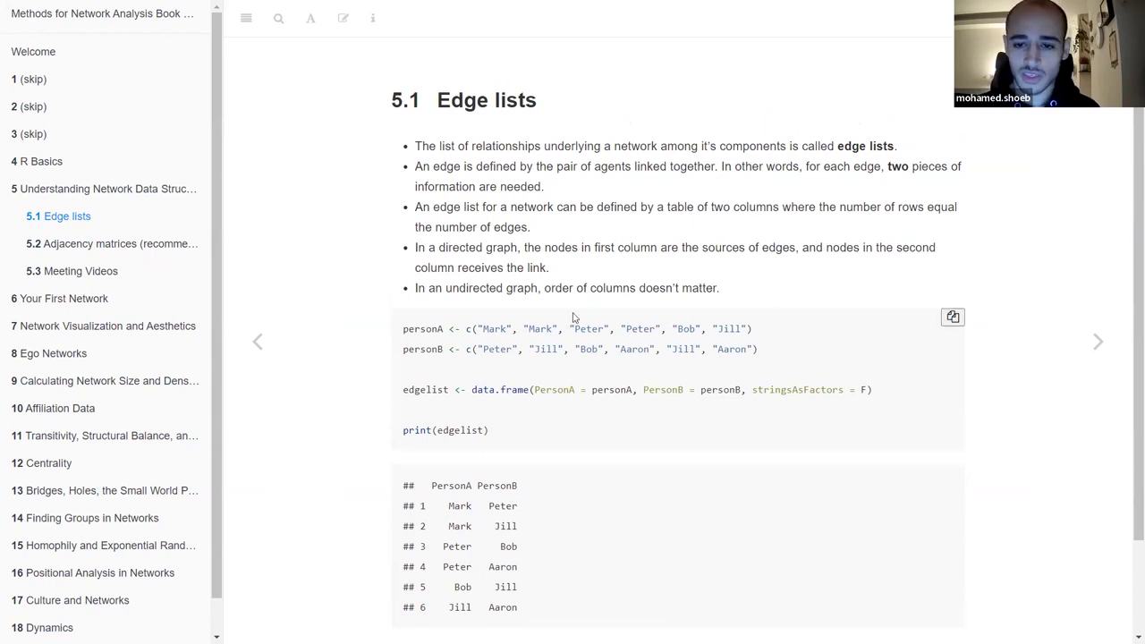
{"action": "scroll", "coordinate": [574, 317], "scroll_direction": "down", "scroll_amount": 2}
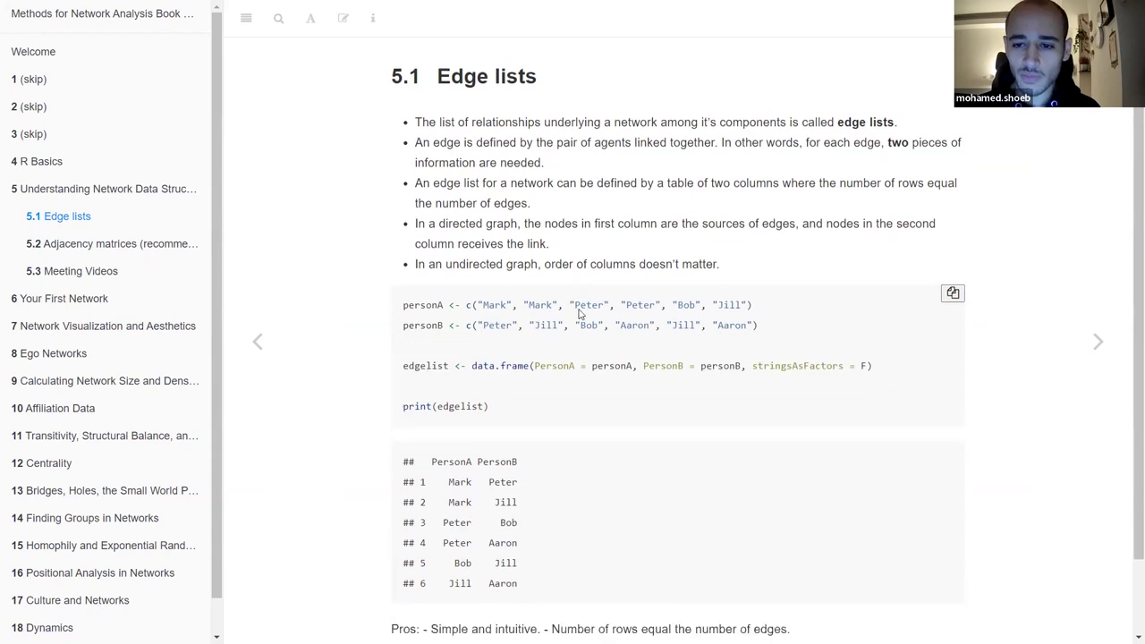
{"action": "scroll", "coordinate": [579, 313], "scroll_direction": "up", "scroll_amount": 1}
{"action": "scroll", "coordinate": [579, 313], "scroll_direction": "up", "scroll_amount": 1}
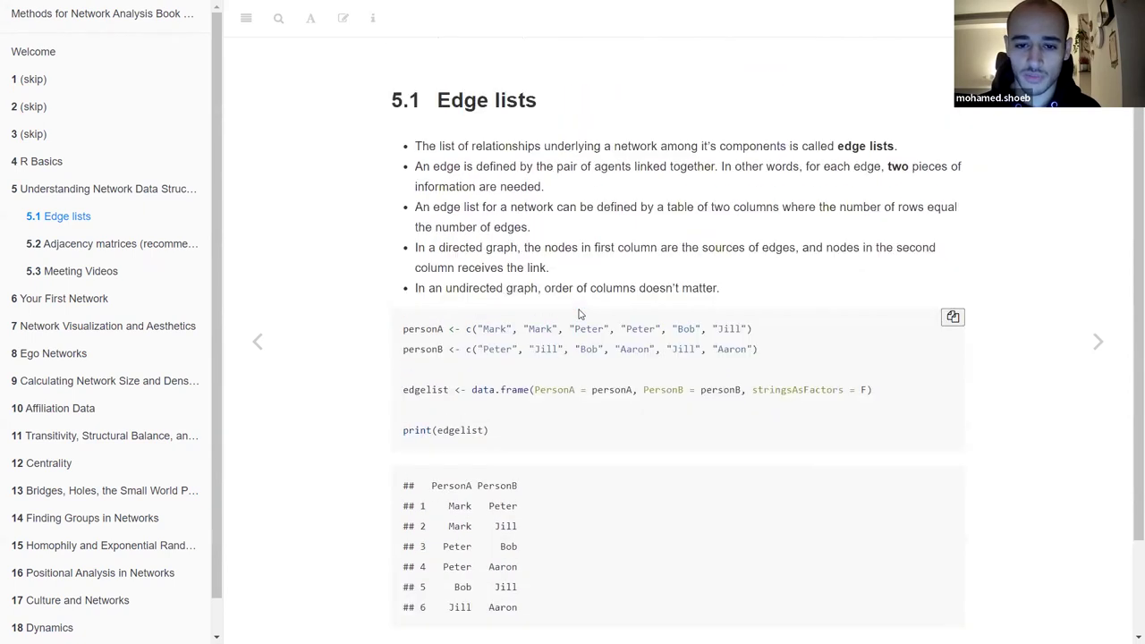
{"action": "scroll", "coordinate": [535, 384], "scroll_direction": "down", "scroll_amount": 2}
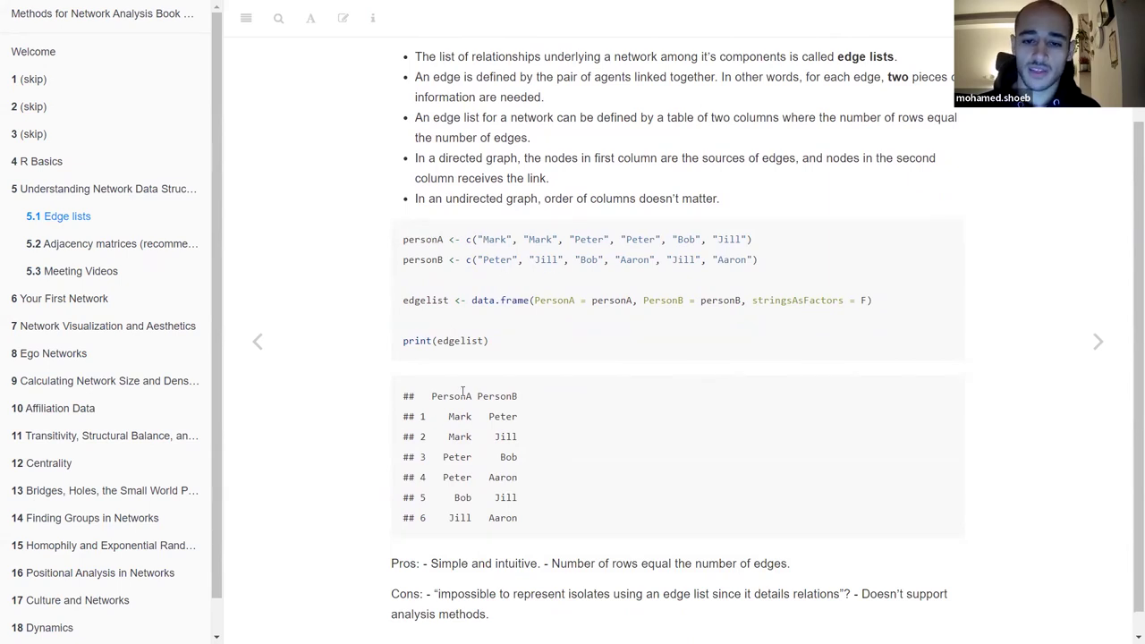
{"action": "scroll", "coordinate": [469, 269], "scroll_direction": "down", "scroll_amount": 1}
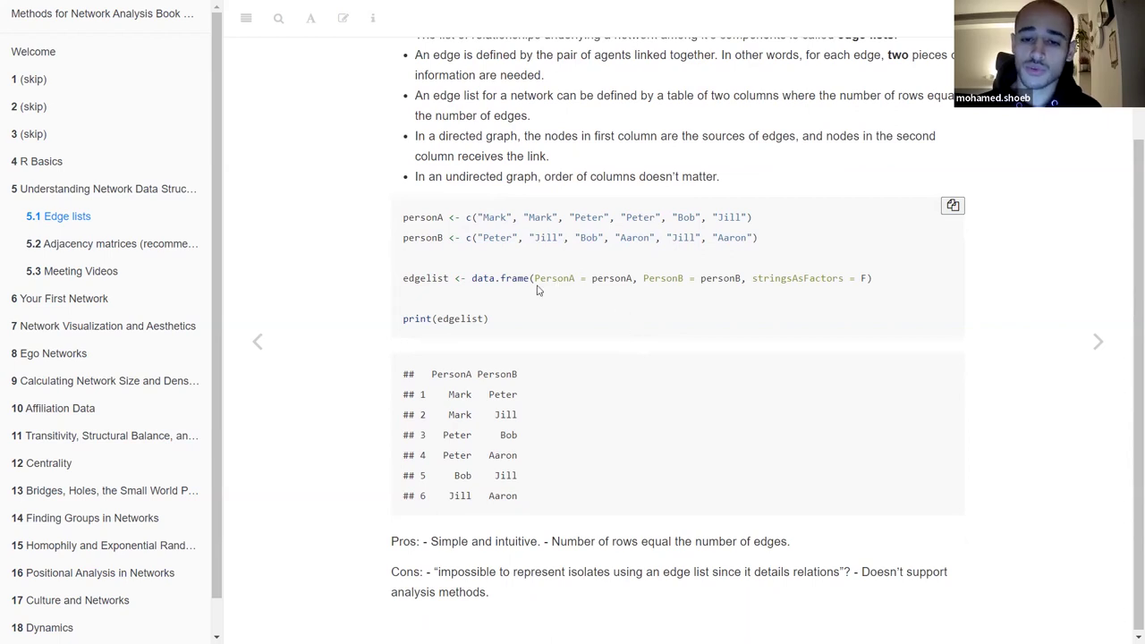
{"action": "scroll", "coordinate": [470, 346], "scroll_direction": "down", "scroll_amount": 1}
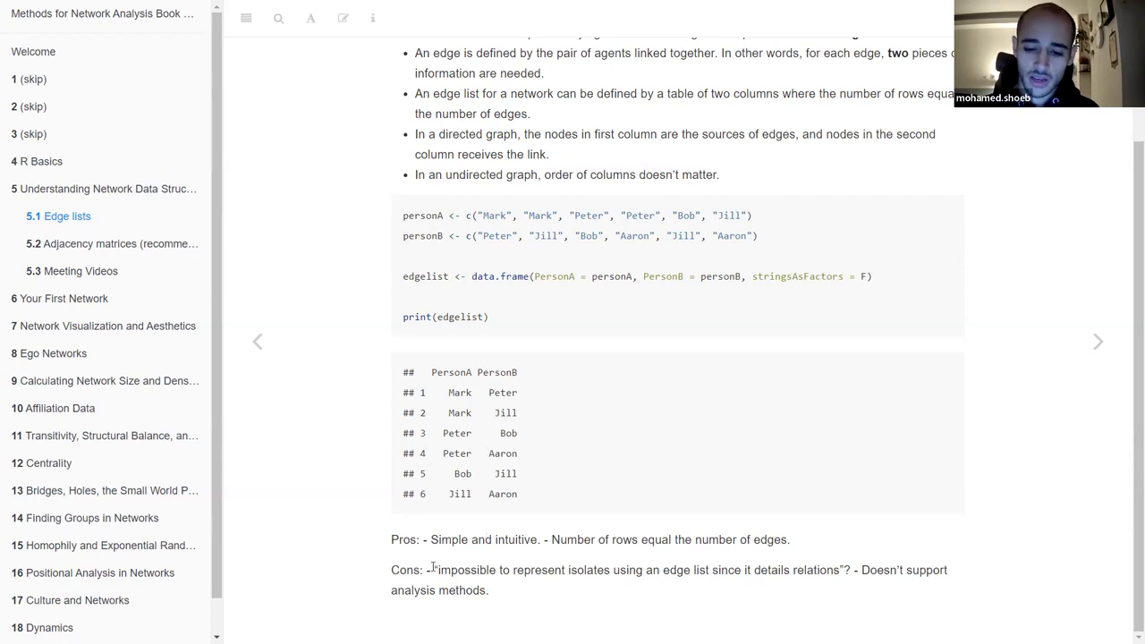
{"action": "left_click_drag", "start_coordinate": [434, 567], "coordinate": [526, 575]}
{"action": "left_click_drag", "start_coordinate": [525, 575], "coordinate": [433, 569]}
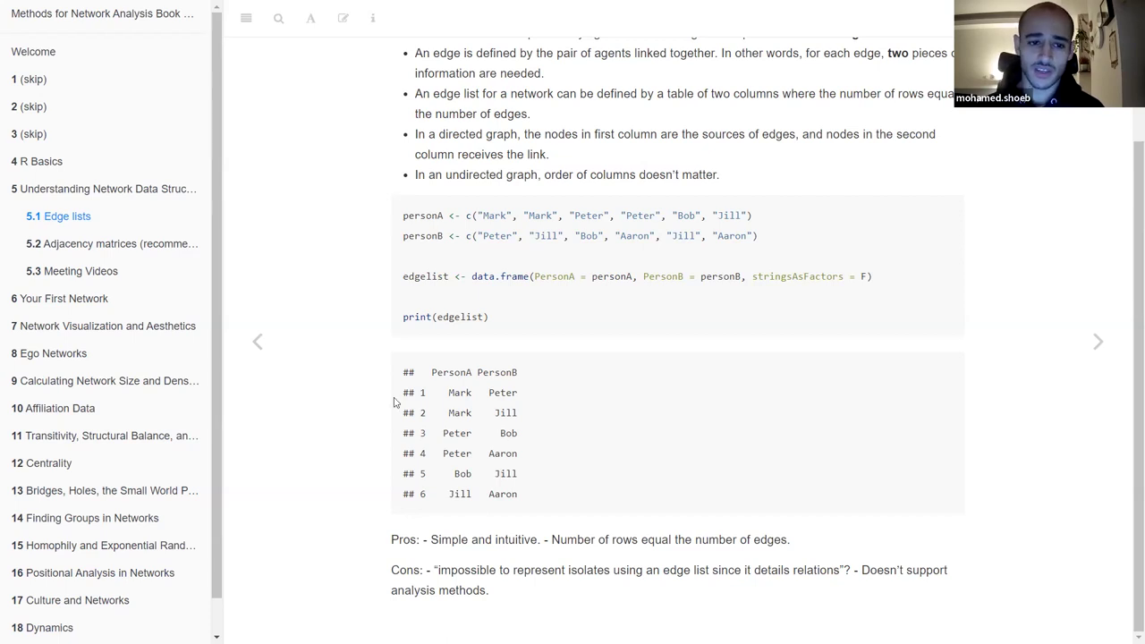
Open section 5.2 Adjacency matrices and examine the example matrix and its pros and cons, highlighting "Number of rows equal the number of edges.".
{"action": "left_click", "coordinate": [141, 257]}
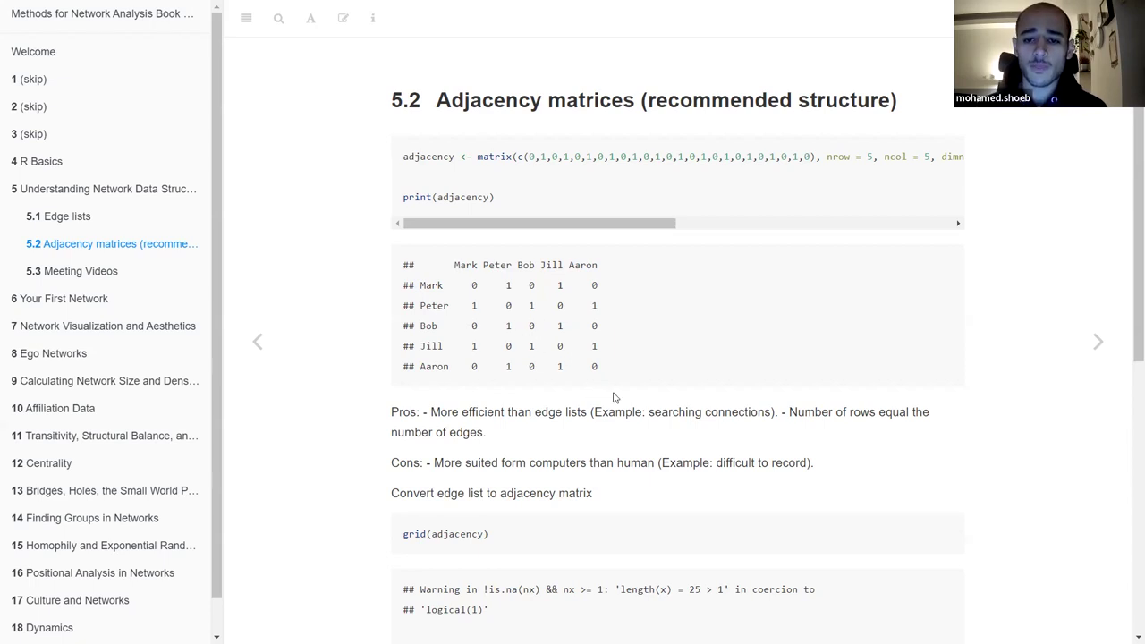
{"action": "scroll", "coordinate": [614, 397], "scroll_direction": "down", "scroll_amount": 1}
{"action": "scroll", "coordinate": [614, 397], "scroll_direction": "up", "scroll_amount": 1}
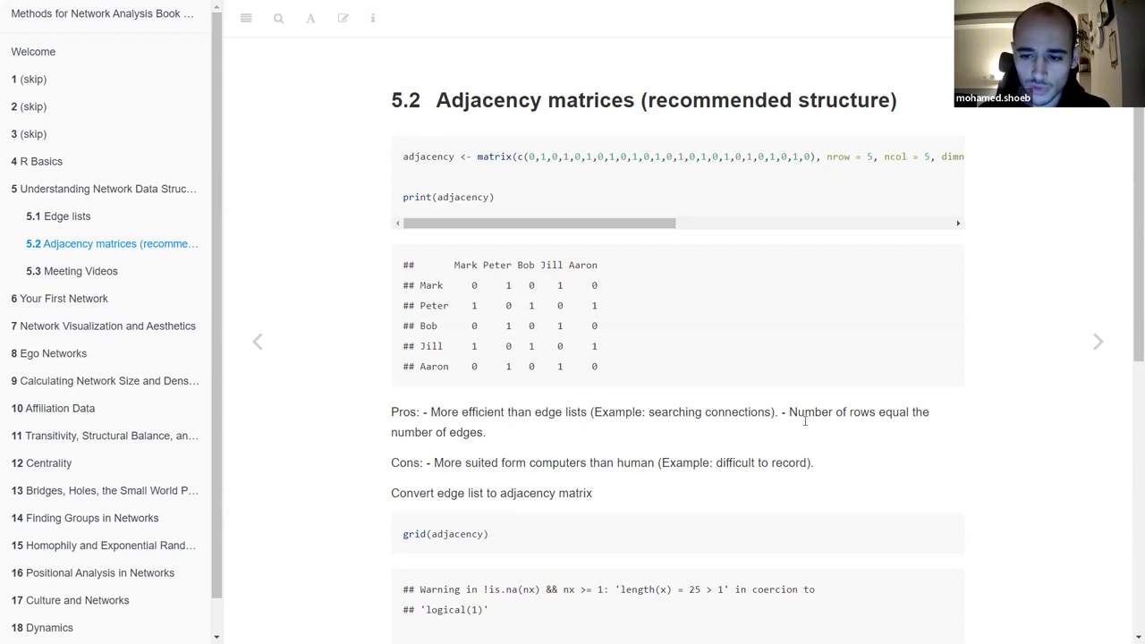
{"action": "left_click_drag", "start_coordinate": [788, 414], "coordinate": [823, 433]}
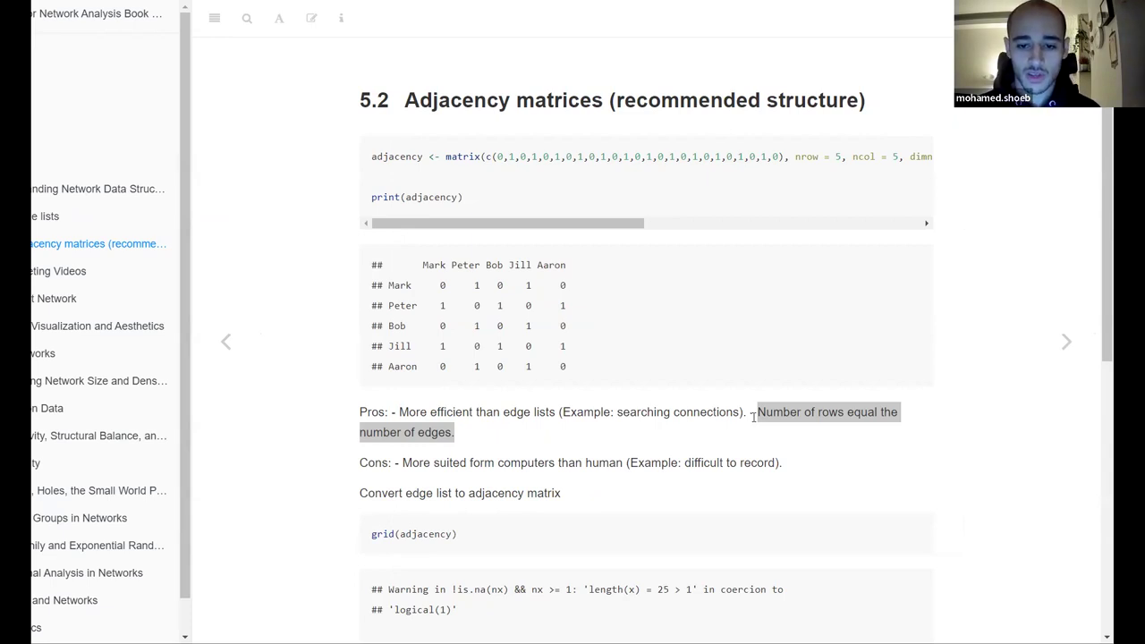
{"action": "scroll", "coordinate": [551, 416], "scroll_direction": "down", "scroll_amount": 1}
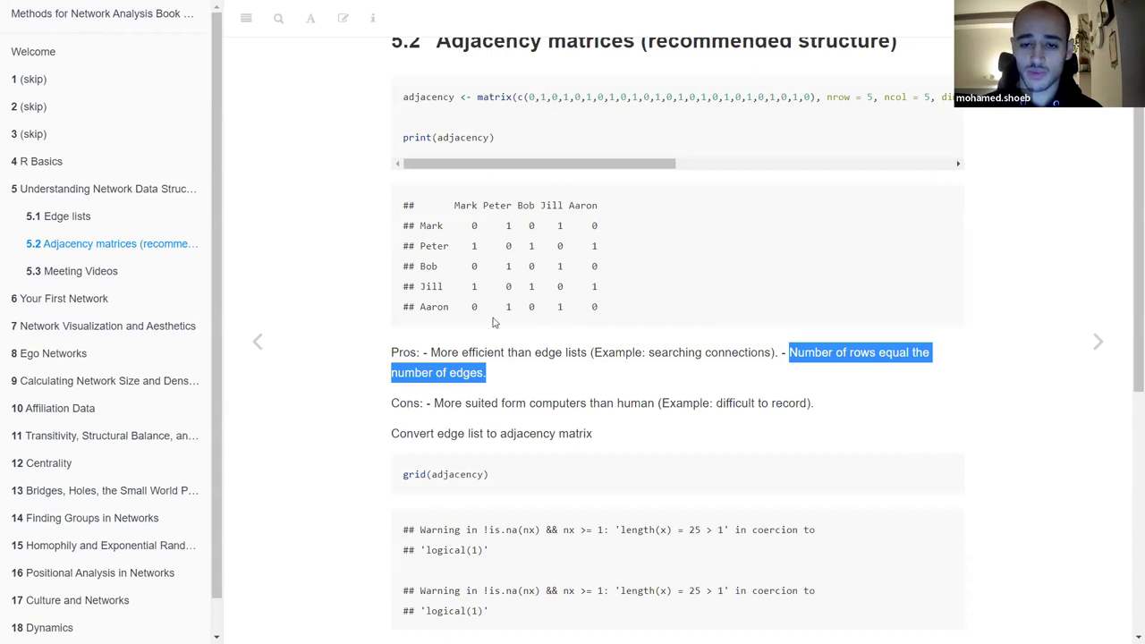
{"action": "left_click", "coordinate": [499, 368]}
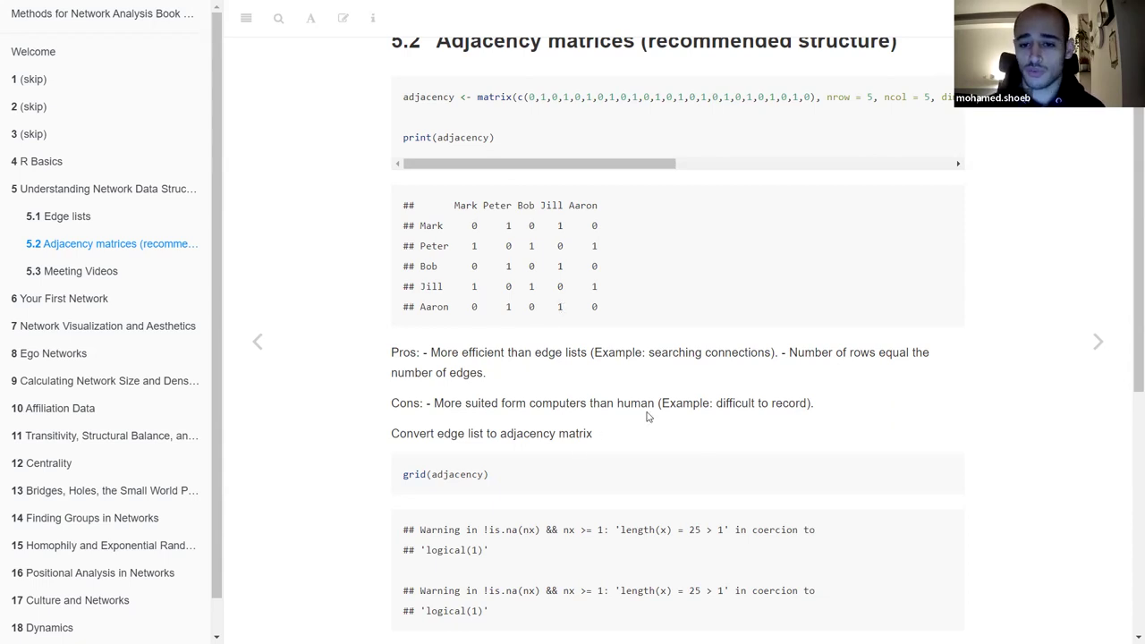
Examine the code converting the edge list to an adjacency matrix, highlighting the as_adjacency_matrix function.
{"action": "scroll", "coordinate": [648, 418], "scroll_direction": "down", "scroll_amount": 1}
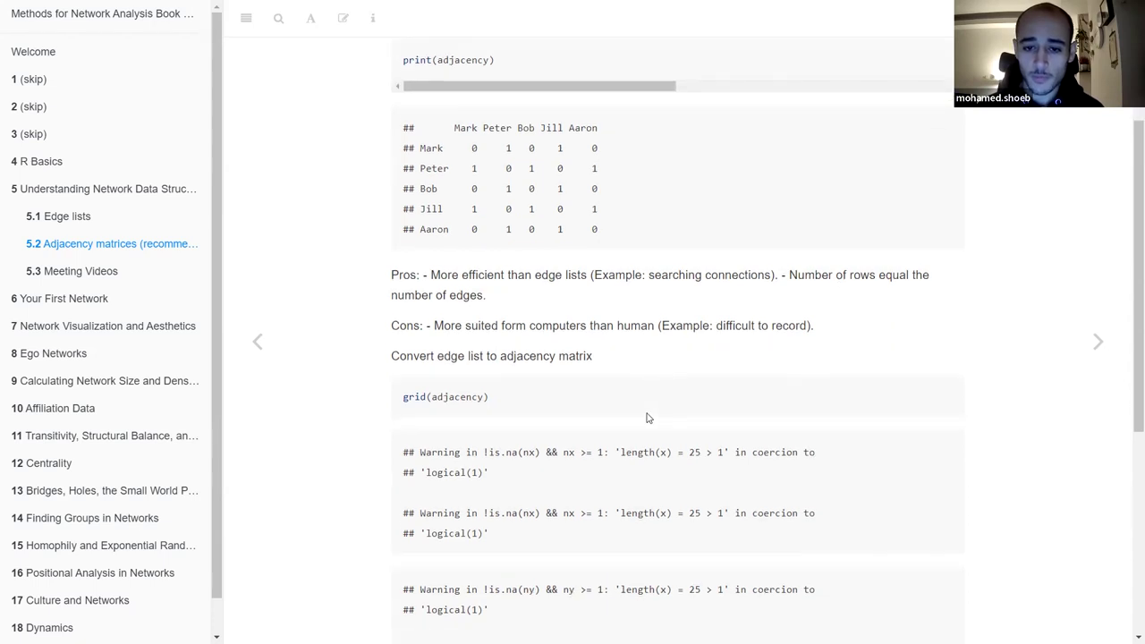
{"action": "scroll", "coordinate": [649, 417], "scroll_direction": "down", "scroll_amount": 1}
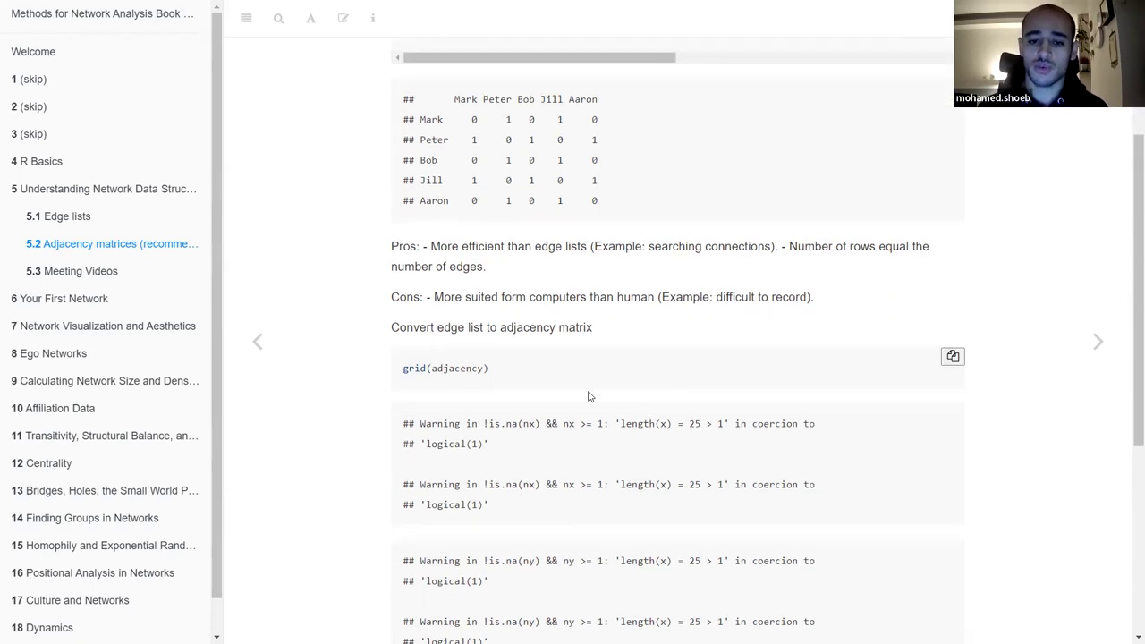
{"action": "scroll", "coordinate": [588, 396], "scroll_direction": "down", "scroll_amount": 1}
{"action": "scroll", "coordinate": [597, 372], "scroll_direction": "down", "scroll_amount": 3}
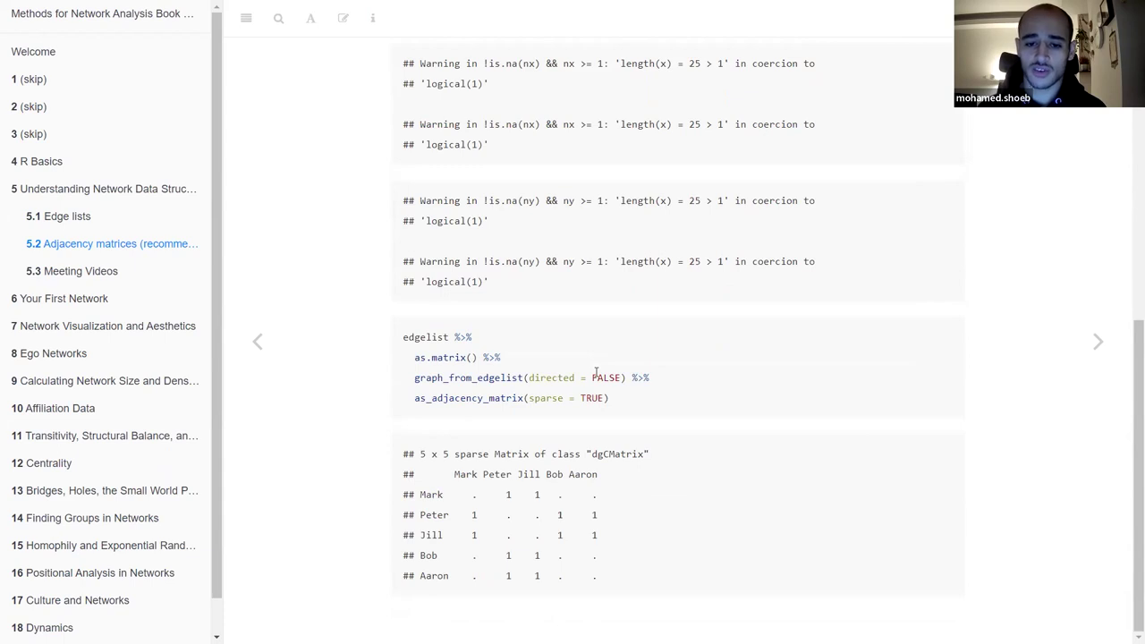
{"action": "scroll", "coordinate": [595, 372], "scroll_direction": "up", "scroll_amount": 2}
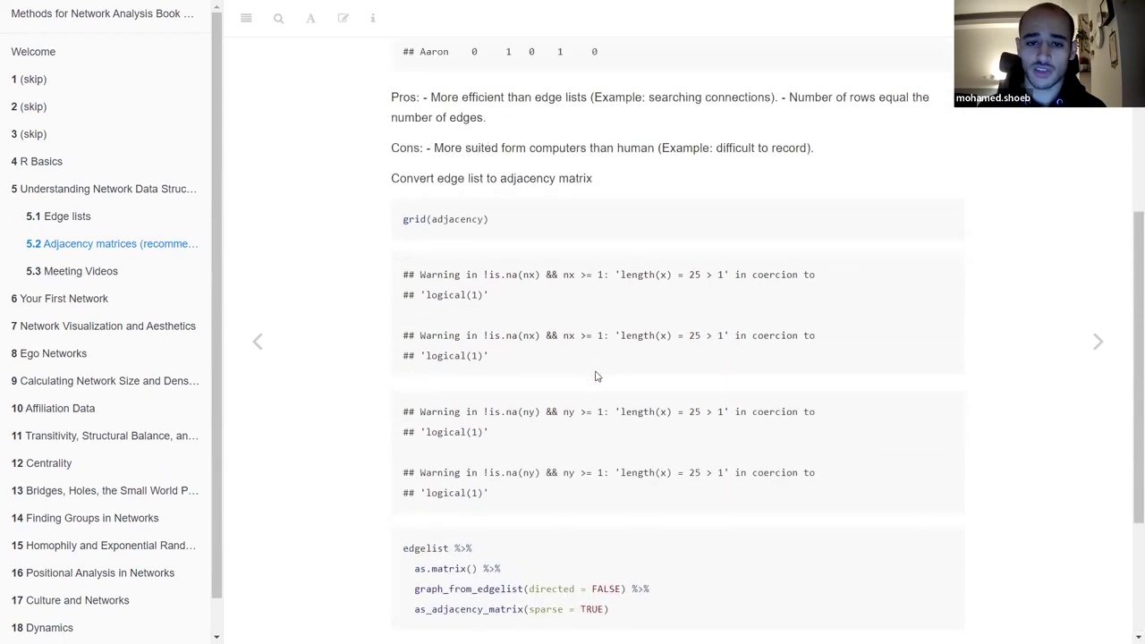
{"action": "scroll", "coordinate": [614, 315], "scroll_direction": "down", "scroll_amount": 2}
{"action": "scroll", "coordinate": [614, 314], "scroll_direction": "up", "scroll_amount": 2}
{"action": "scroll", "coordinate": [614, 315], "scroll_direction": "down", "scroll_amount": 2}
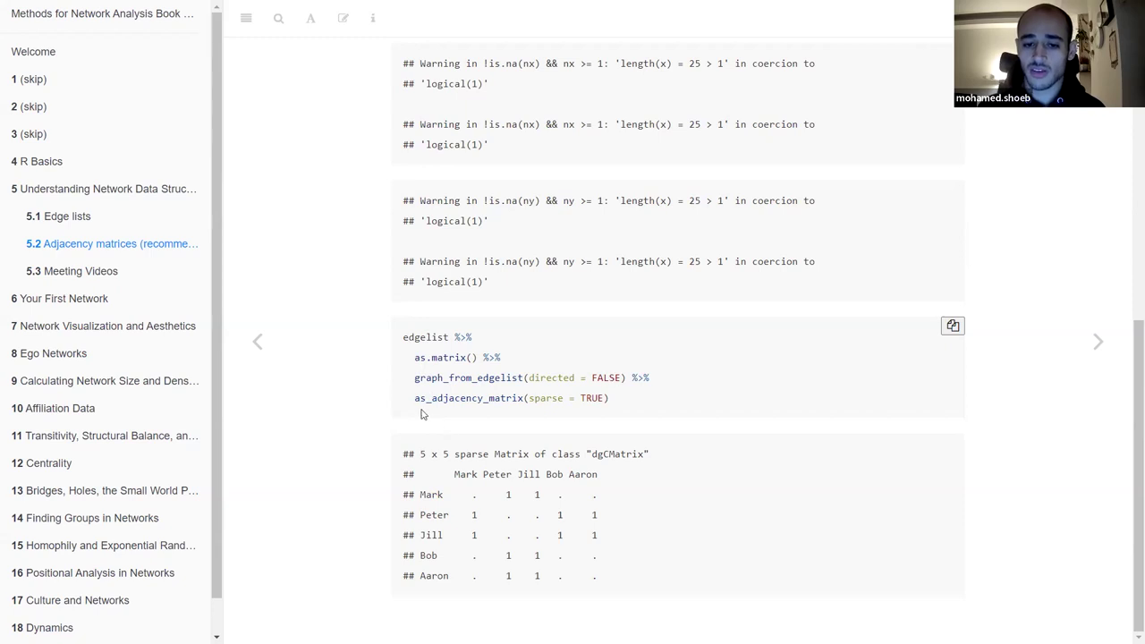
{"action": "left_click_drag", "start_coordinate": [421, 399], "coordinate": [519, 398]}
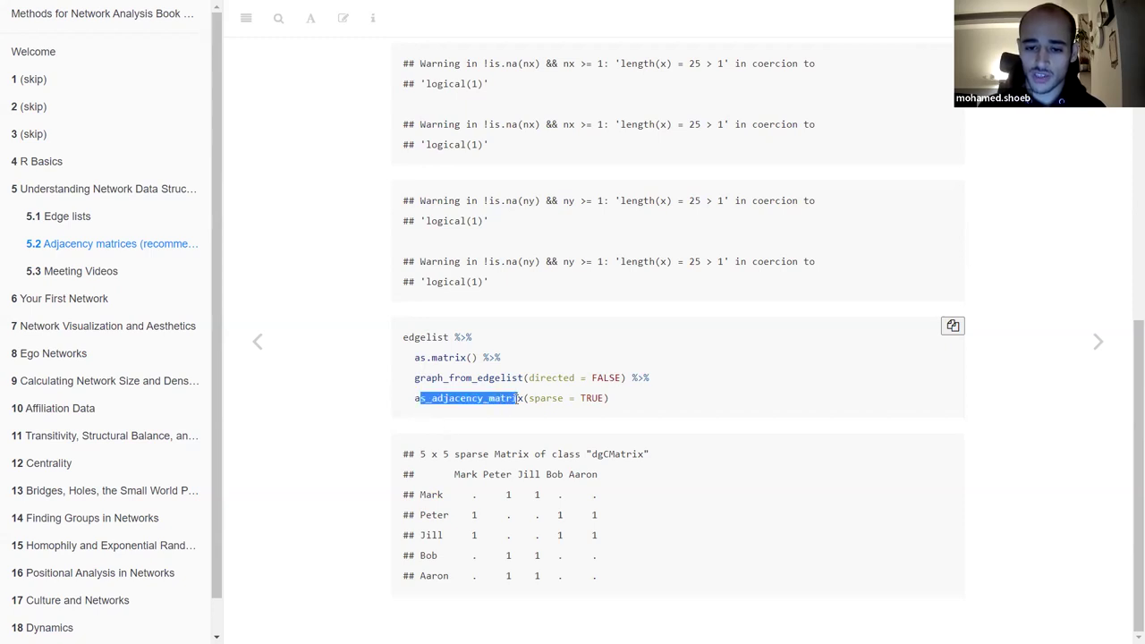
{"action": "left_click", "coordinate": [450, 372]}
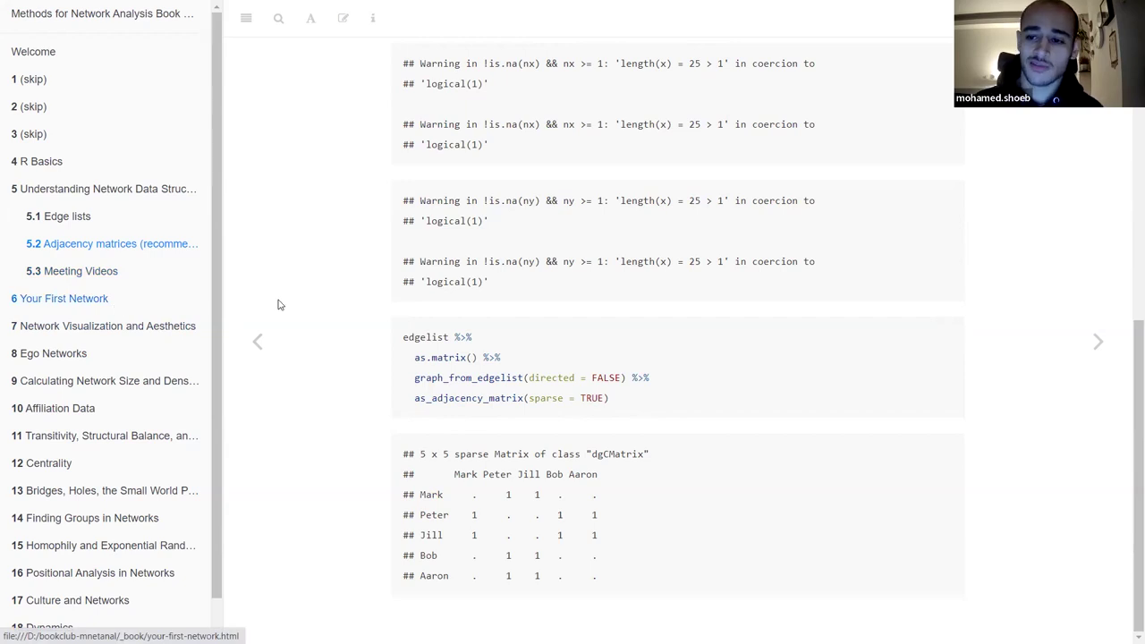
Review section 5.2 from start to end, revisit section 5.1 Edge lists, and return to section 5.2.
{"action": "scroll", "coordinate": [278, 304], "scroll_direction": "up", "scroll_amount": 6}
{"action": "scroll", "coordinate": [447, 331], "scroll_direction": "down", "scroll_amount": 3}
{"action": "scroll", "coordinate": [560, 344], "scroll_direction": "down", "scroll_amount": 3}
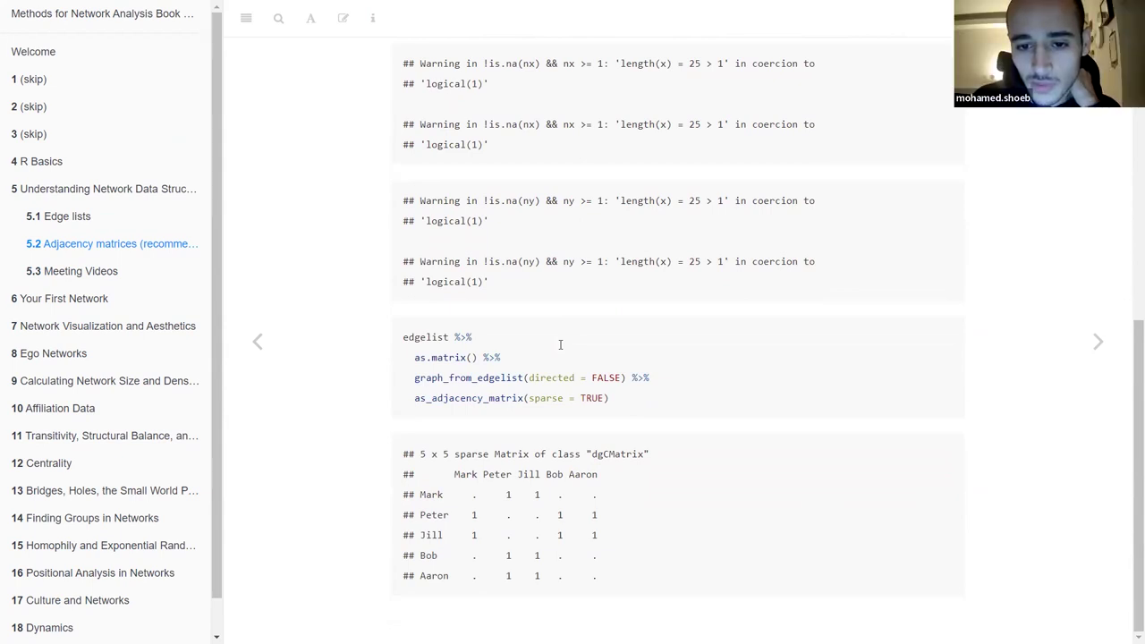
{"action": "scroll", "coordinate": [559, 343], "scroll_direction": "up", "scroll_amount": 6}
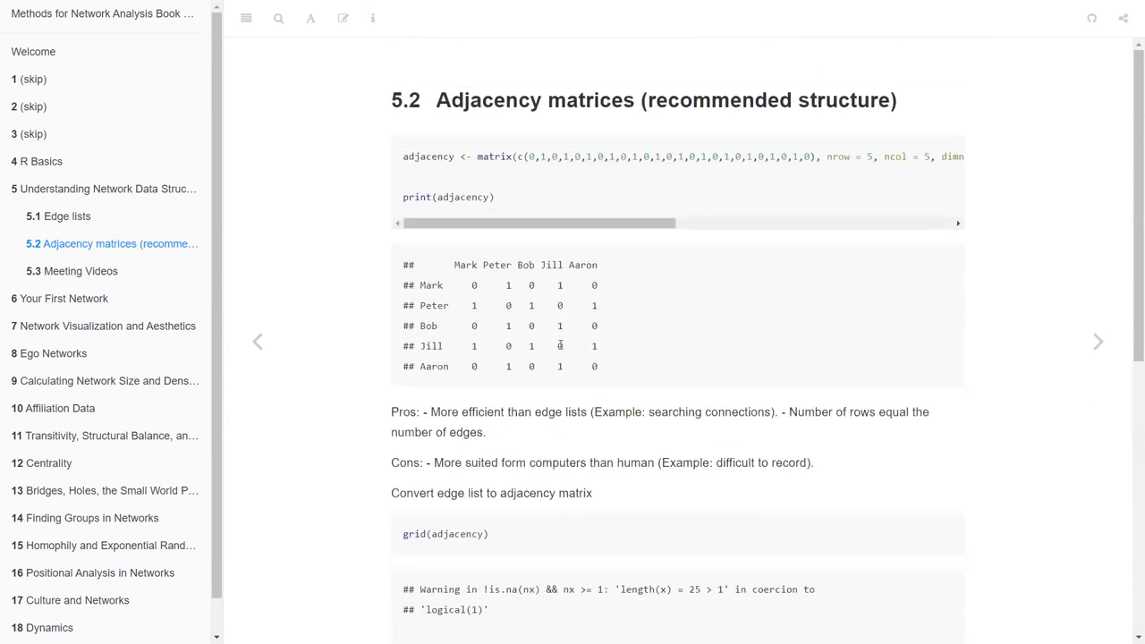
{"action": "scroll", "coordinate": [559, 345], "scroll_direction": "down", "scroll_amount": 5}
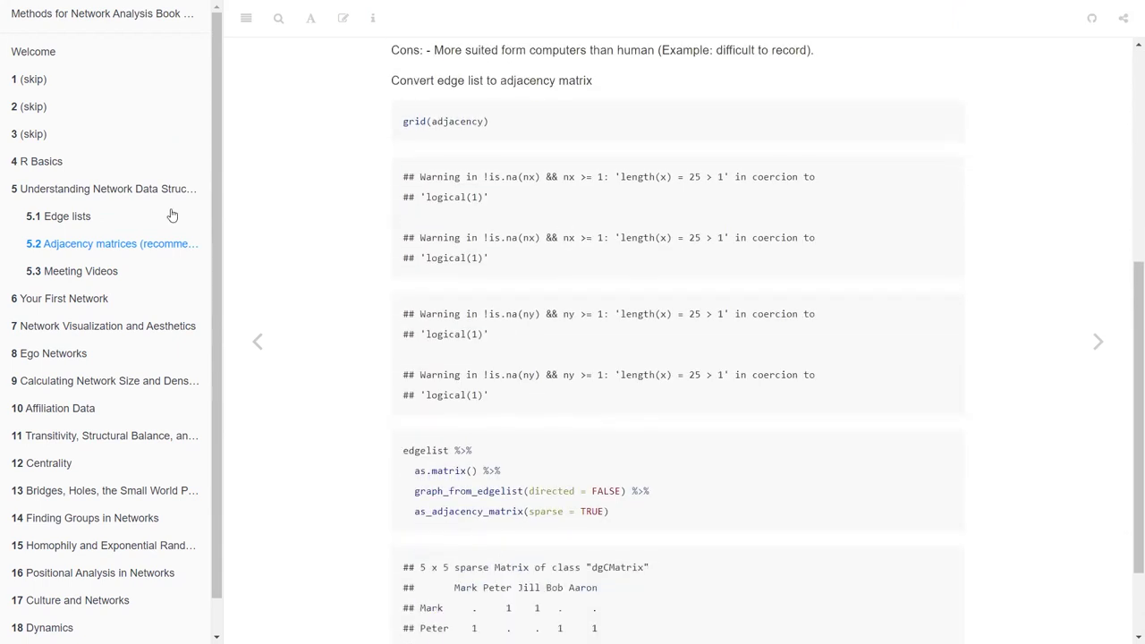
{"action": "key", "text": "Left"}
{"action": "scroll", "coordinate": [483, 403], "scroll_direction": "down", "scroll_amount": 1}
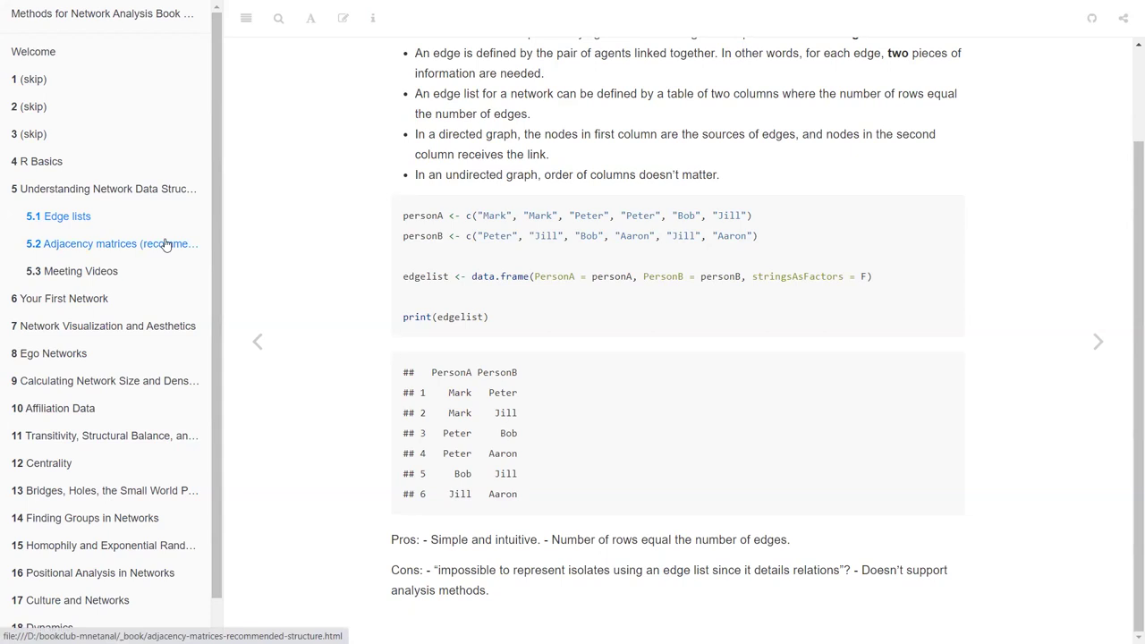
{"action": "left_click", "coordinate": [198, 251]}
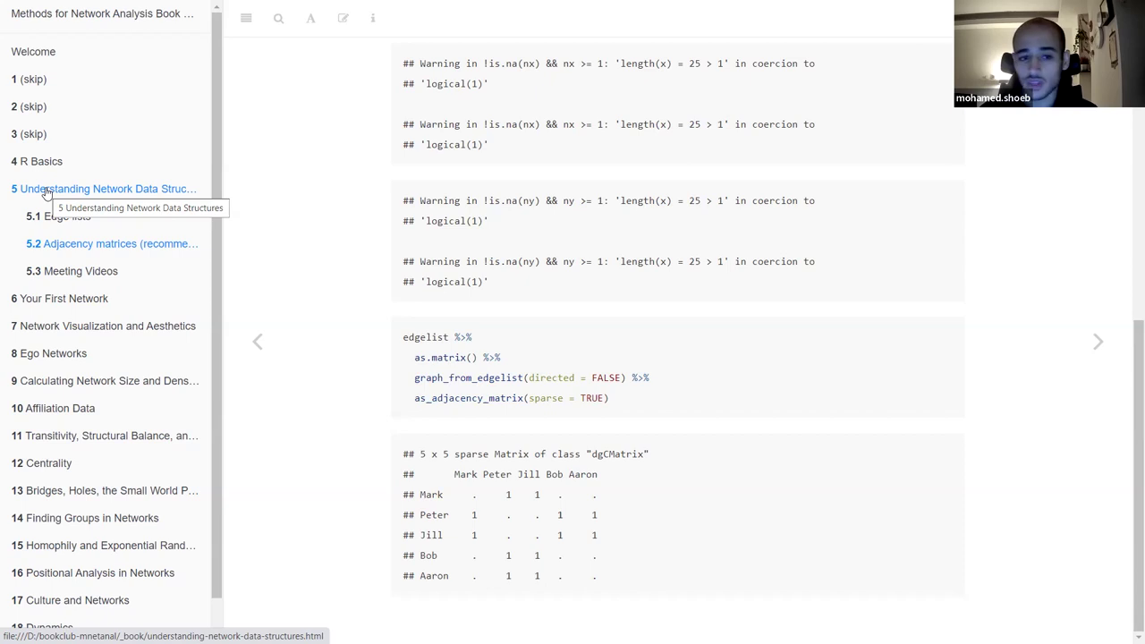
Open section 6.1 Creating a project in chapter 6 and take the browser out of full screen.
{"action": "left_click", "coordinate": [75, 302]}
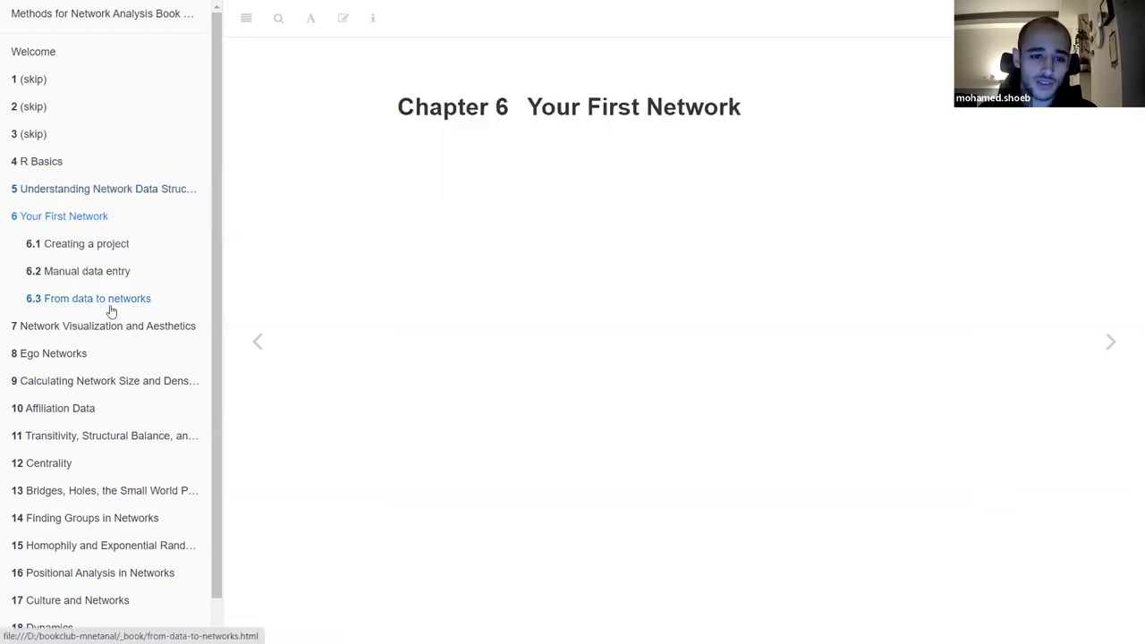
{"action": "left_click", "coordinate": [97, 253]}
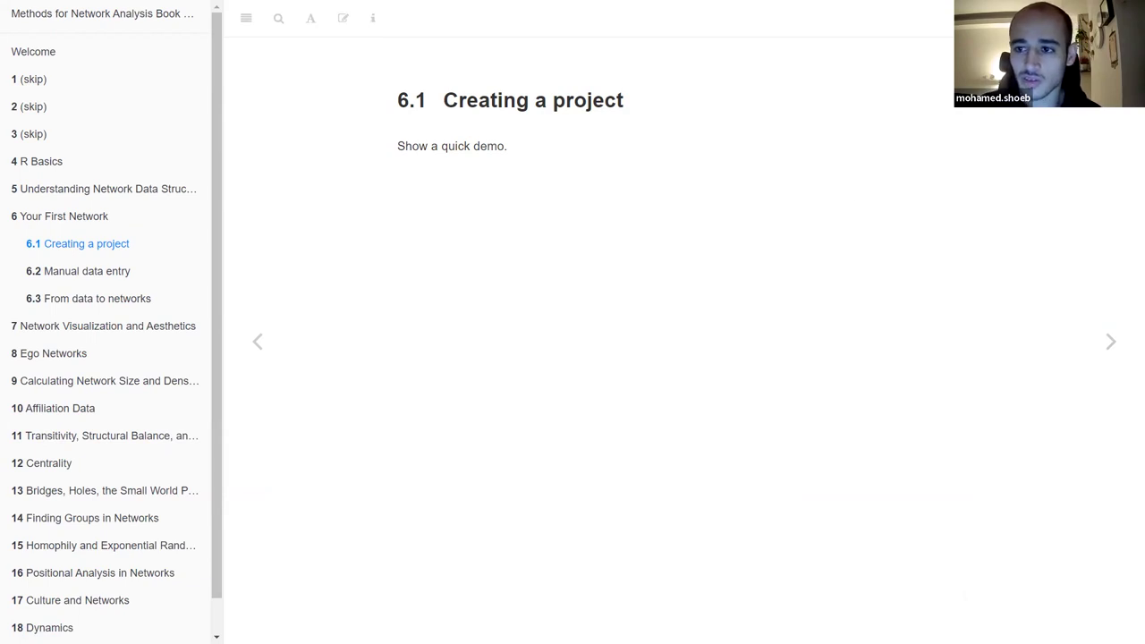
{"action": "right_click", "coordinate": [856, 194]}
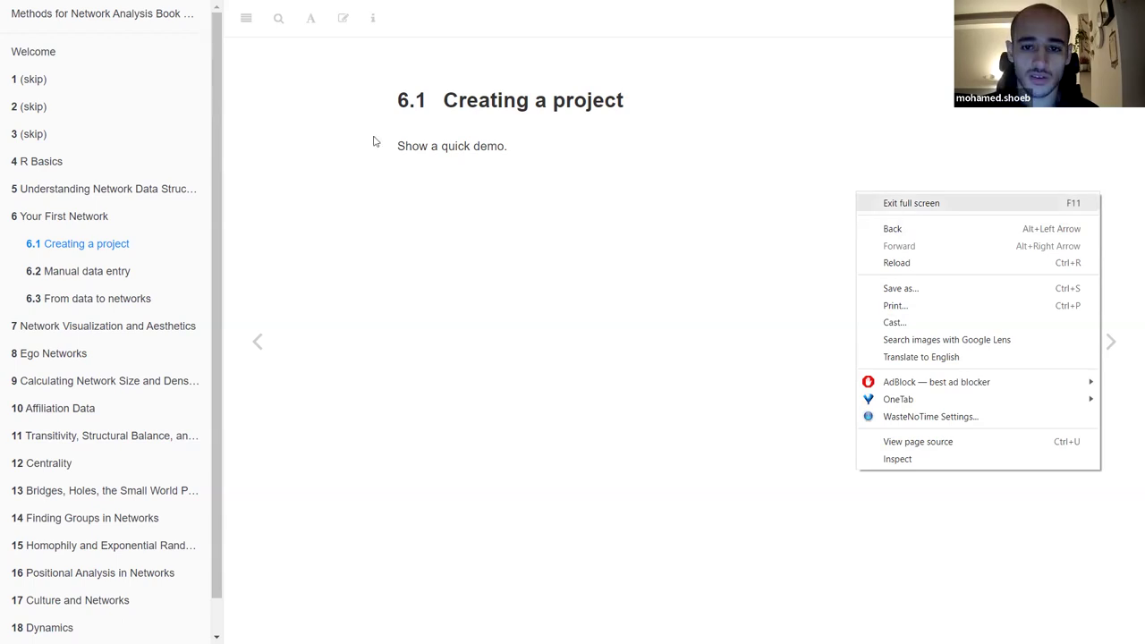
{"action": "key", "text": "F11"}
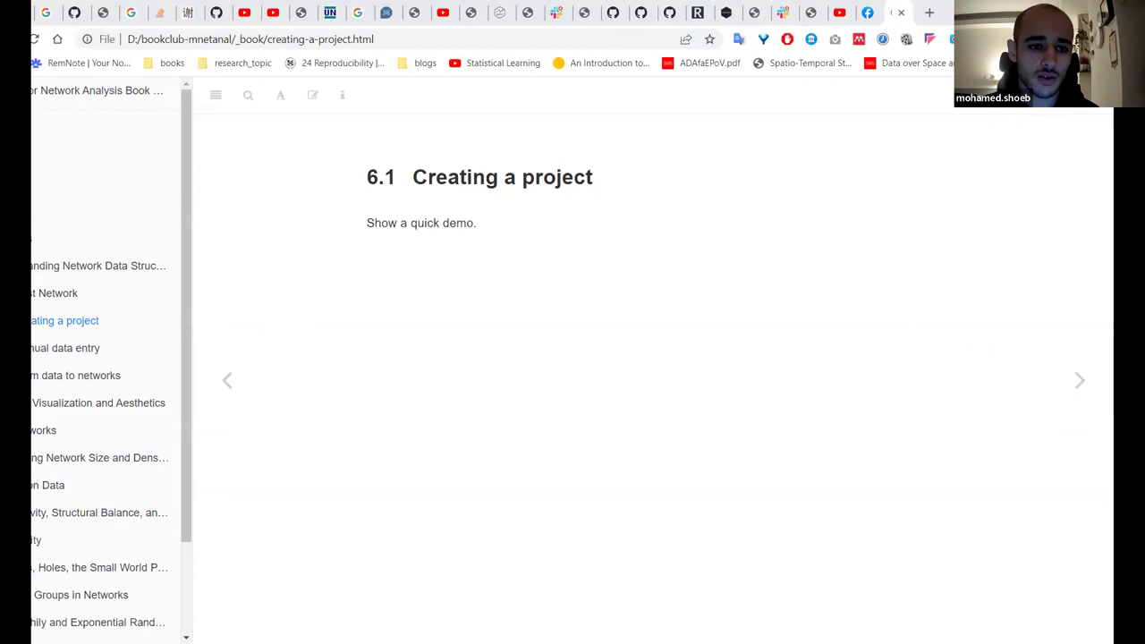
Switch to RStudio, minimize the pane holding the Viewer, and go to the beginning of 05.Rmd.
{"action": "left_click", "coordinate": [47, 127]}
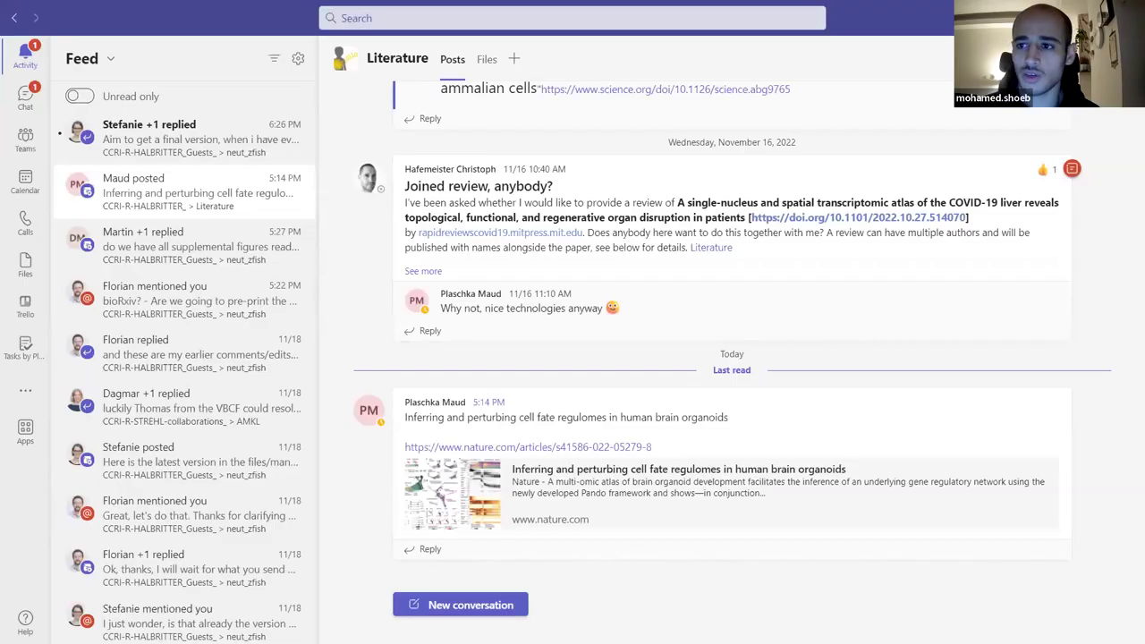
{"action": "key", "text": "alt+Tab"}
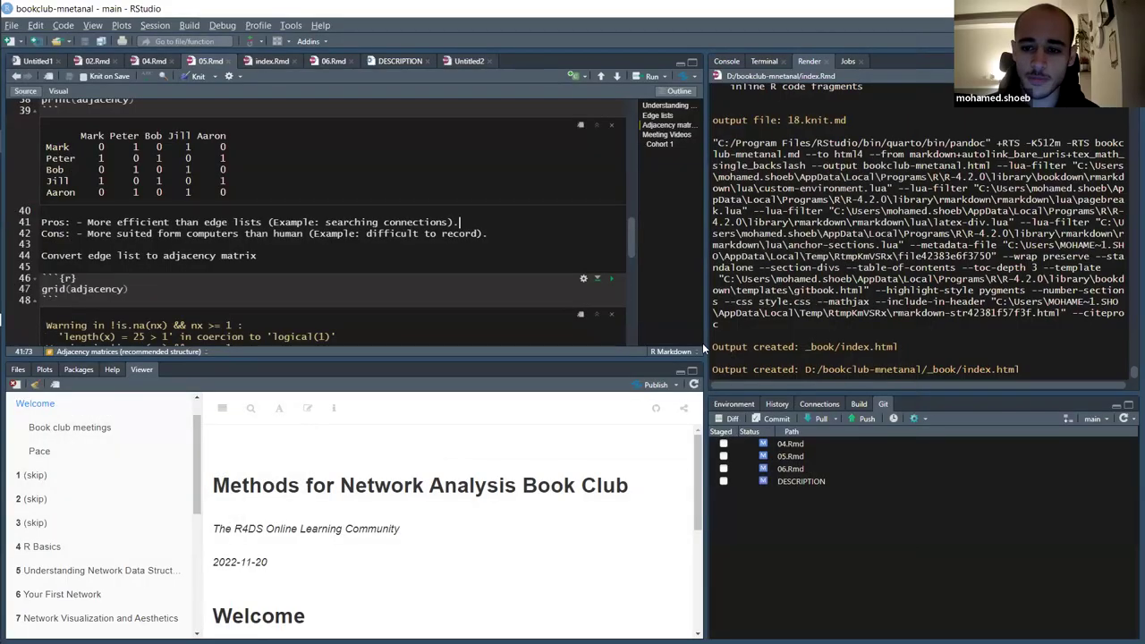
{"action": "left_click", "coordinate": [677, 371]}
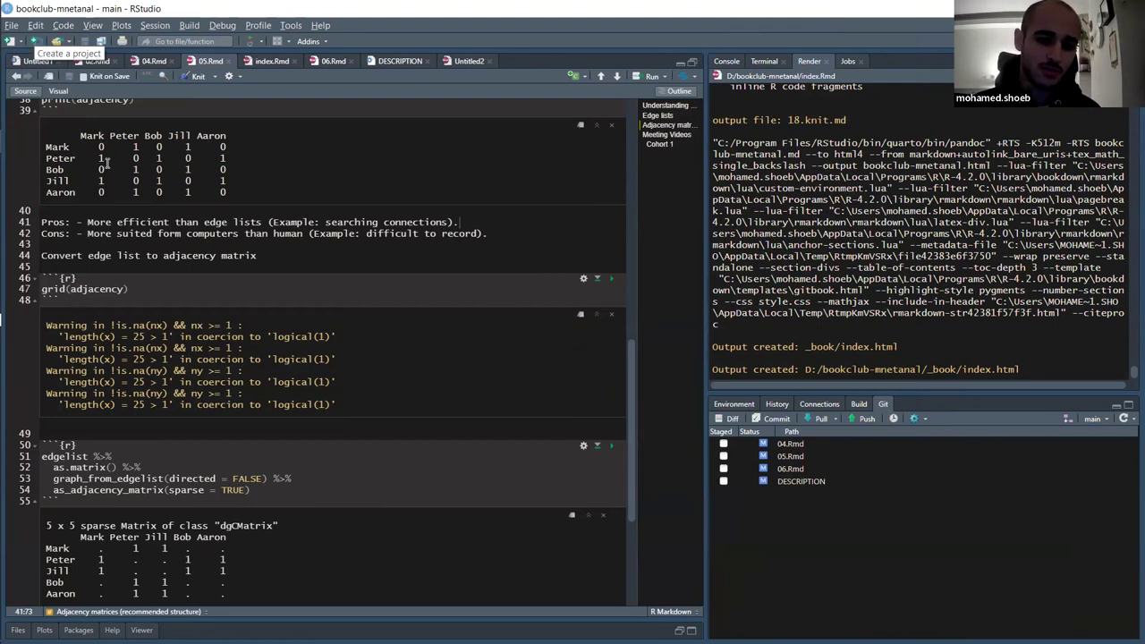
{"action": "scroll", "coordinate": [108, 163], "scroll_direction": "up", "scroll_amount": 10}
{"action": "scroll", "coordinate": [107, 164], "scroll_direction": "up", "scroll_amount": 3}
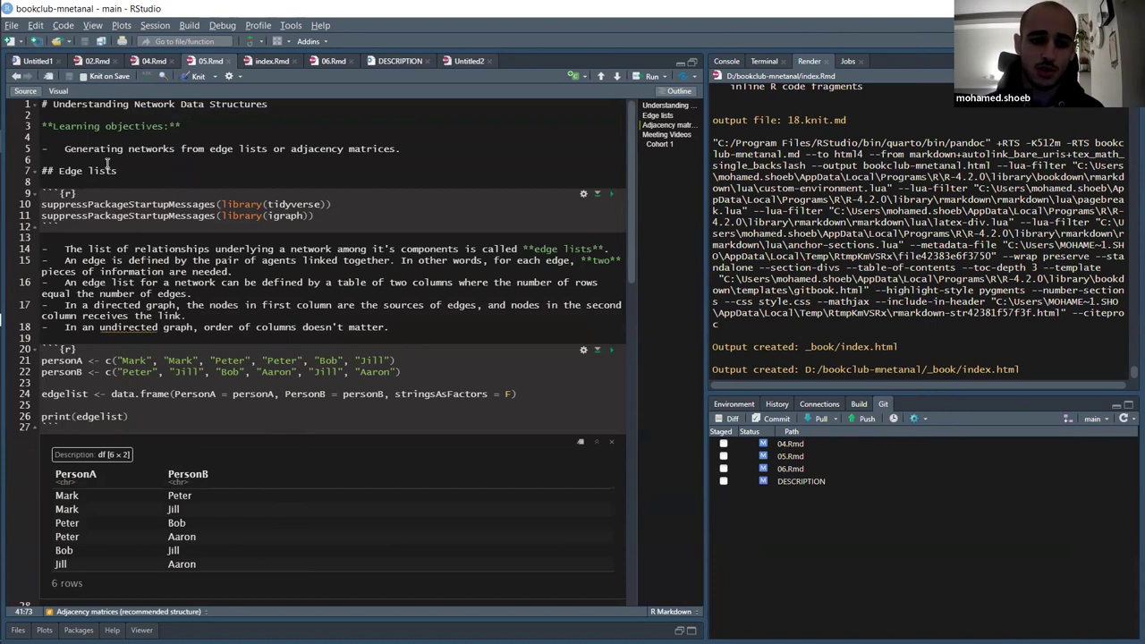
Start a new project without saving the workspace, view the Git clone form under Version Control, and return to the project source choices.
{"action": "left_click", "coordinate": [35, 45]}
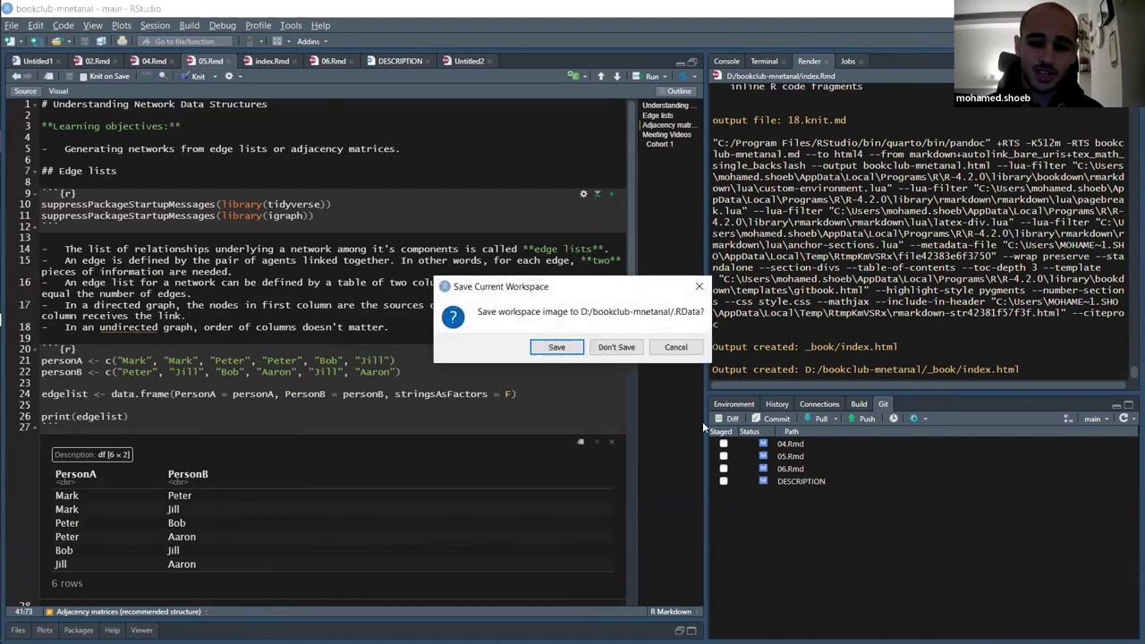
{"action": "left_click", "coordinate": [616, 347]}
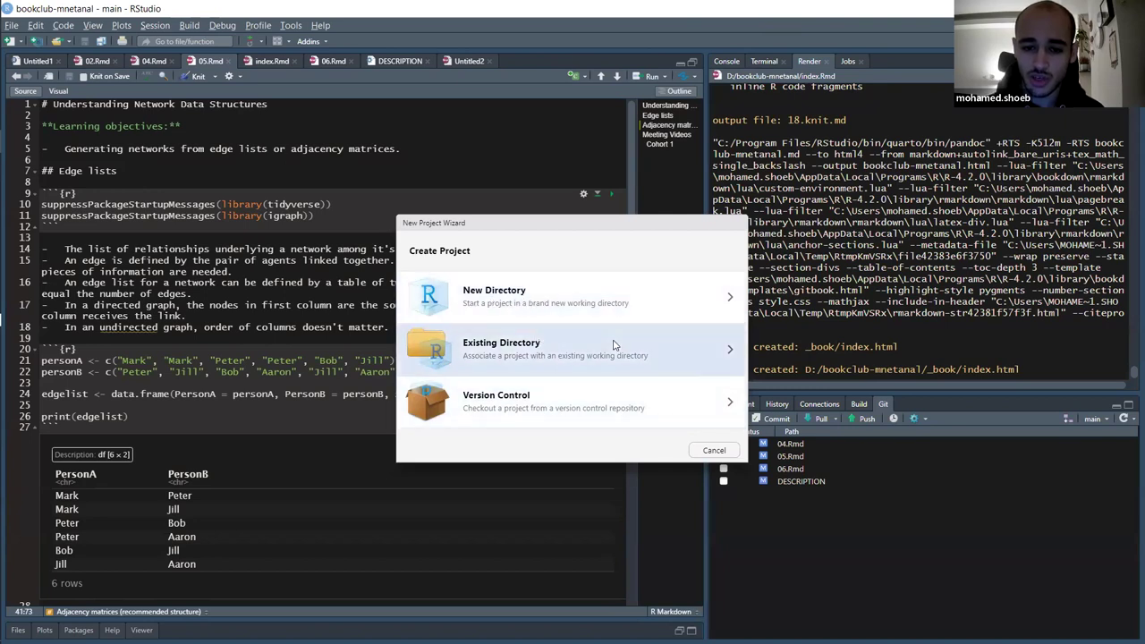
{"action": "left_click", "coordinate": [677, 399]}
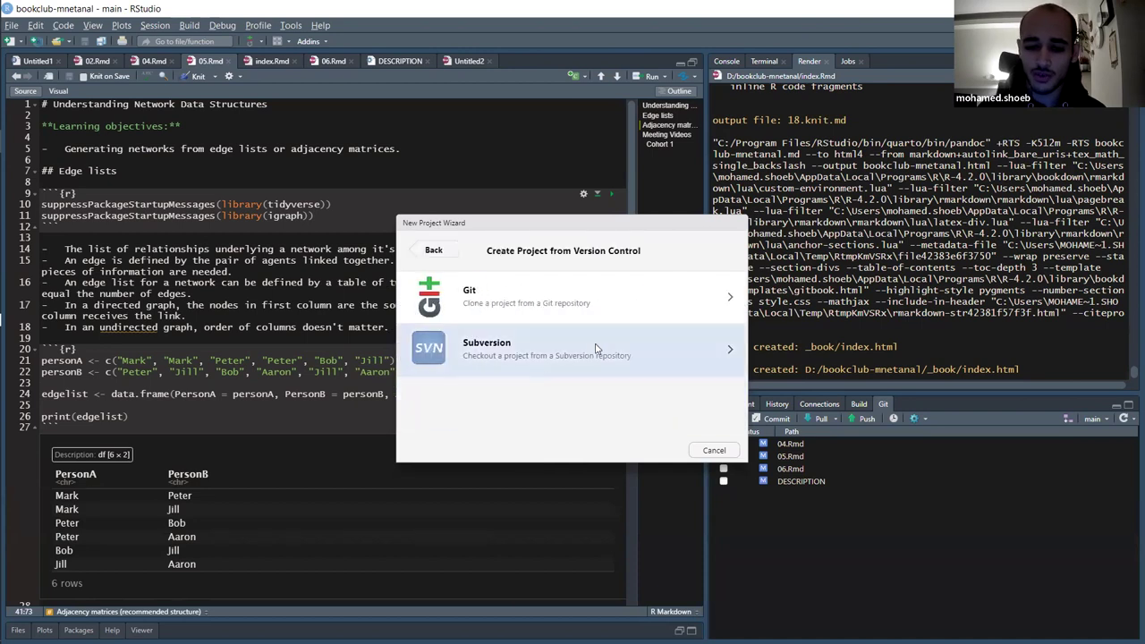
{"action": "left_click", "coordinate": [482, 301]}
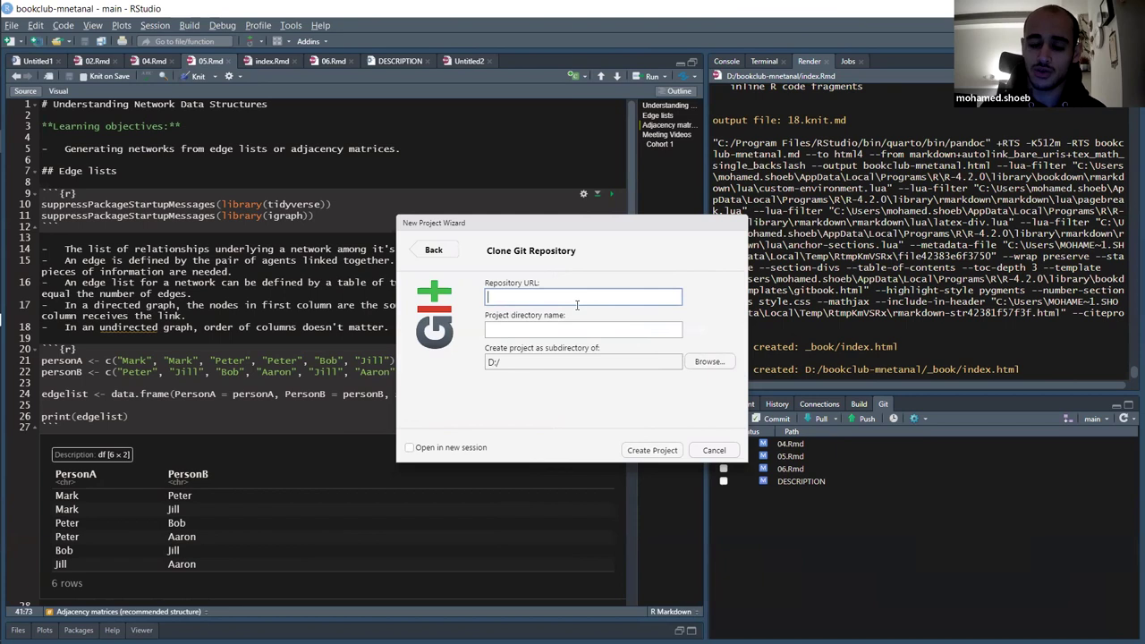
{"action": "left_click", "coordinate": [433, 251]}
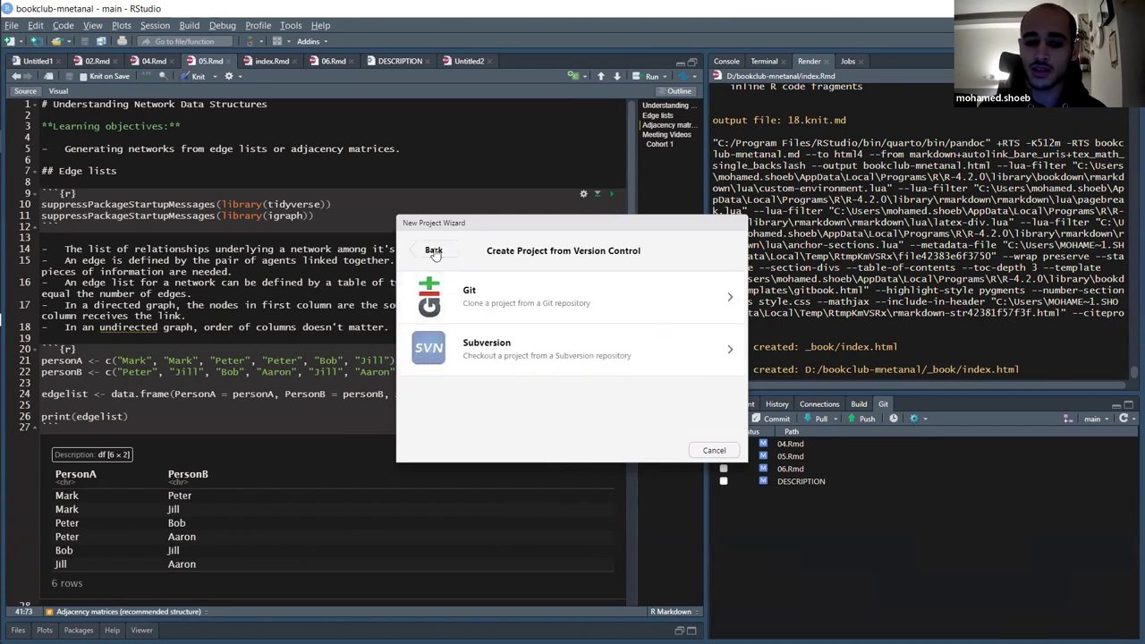
{"action": "left_click", "coordinate": [433, 252]}
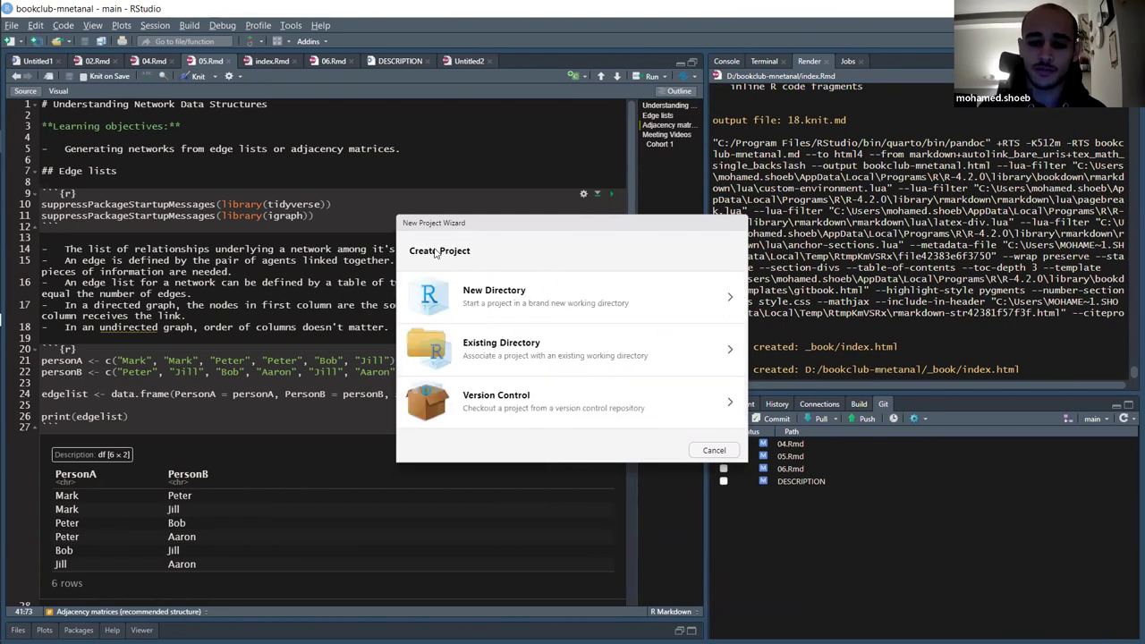
Look through the project types for a new directory, view the New Project form, and cancel the wizard.
{"action": "left_click", "coordinate": [483, 290]}
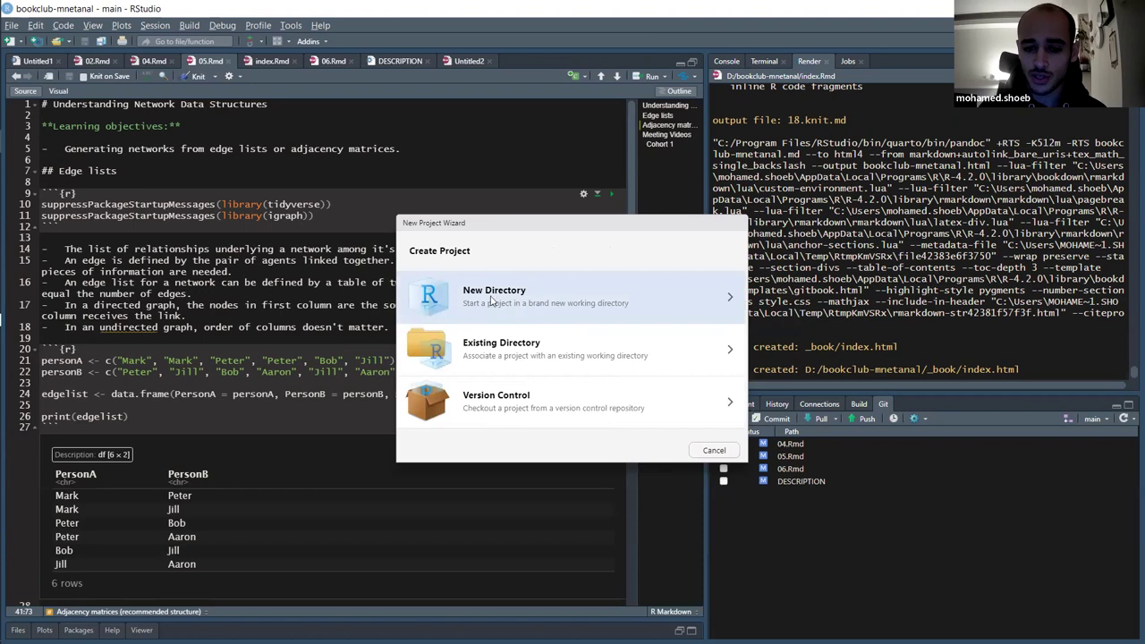
{"action": "left_click", "coordinate": [528, 301]}
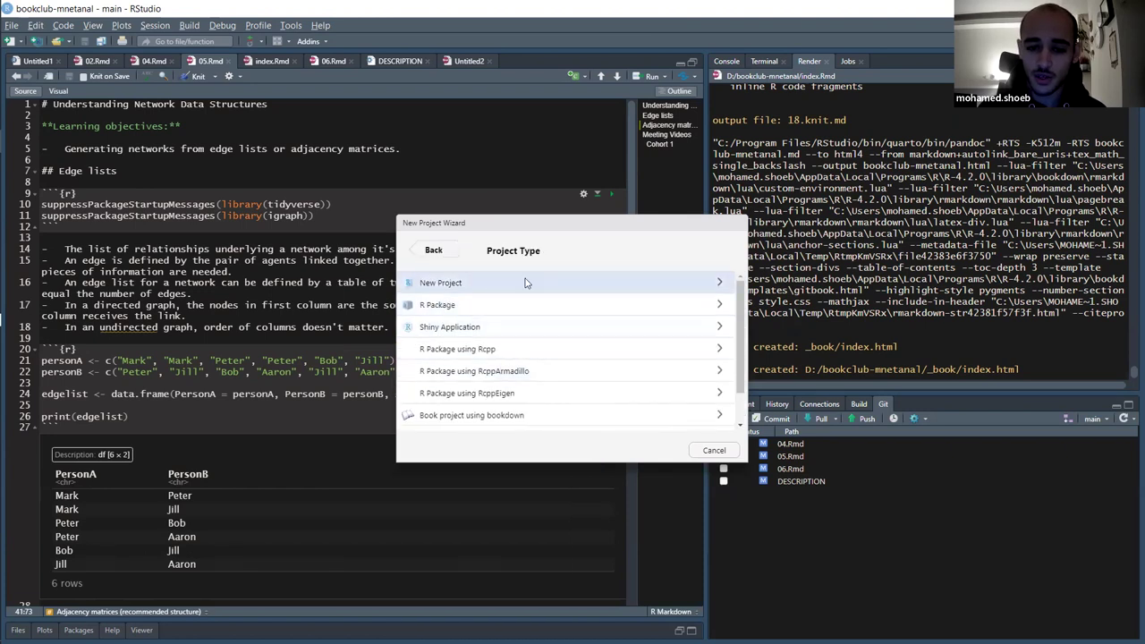
{"action": "scroll", "coordinate": [508, 383], "scroll_direction": "down", "scroll_amount": 2}
{"action": "scroll", "coordinate": [508, 383], "scroll_direction": "up", "scroll_amount": 2}
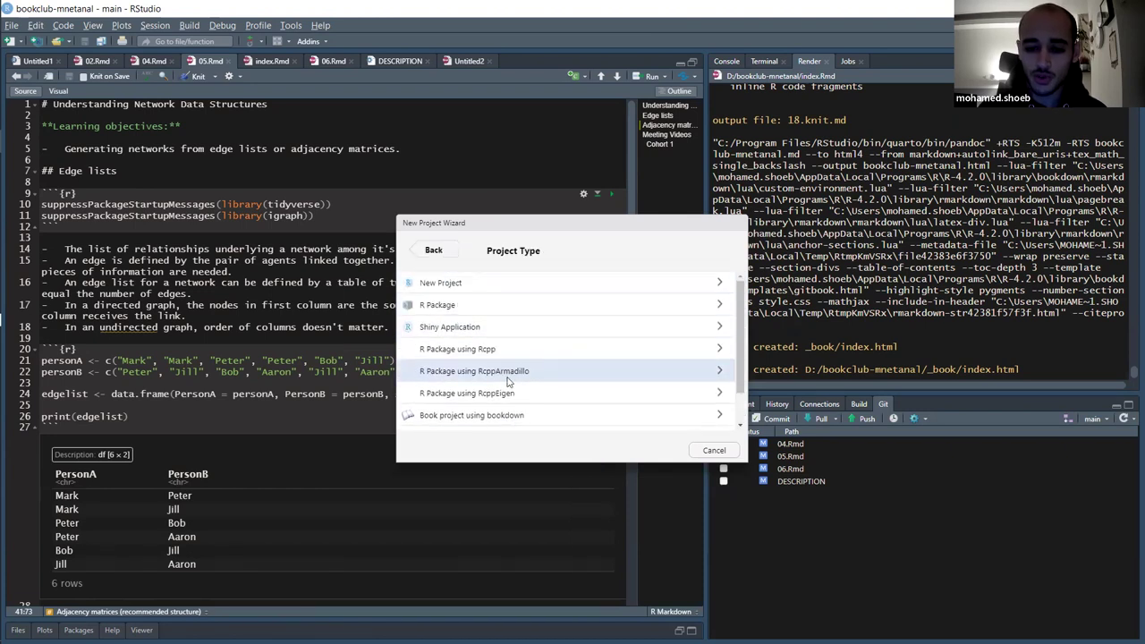
{"action": "scroll", "coordinate": [501, 393], "scroll_direction": "down", "scroll_amount": 2}
{"action": "scroll", "coordinate": [491, 358], "scroll_direction": "up", "scroll_amount": 2}
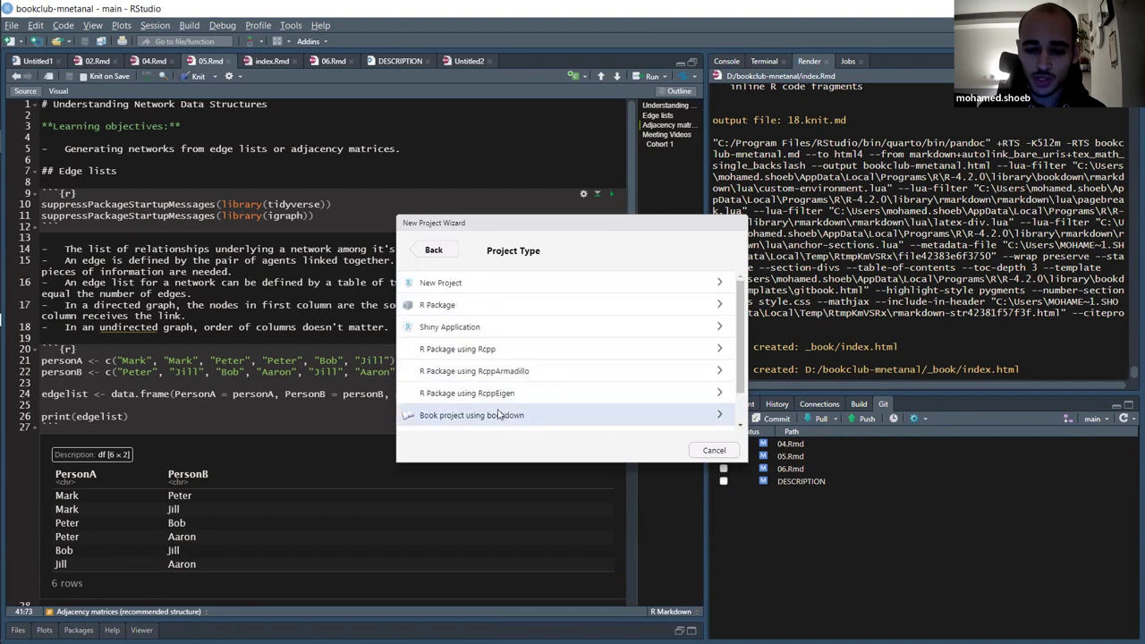
{"action": "left_click", "coordinate": [478, 285]}
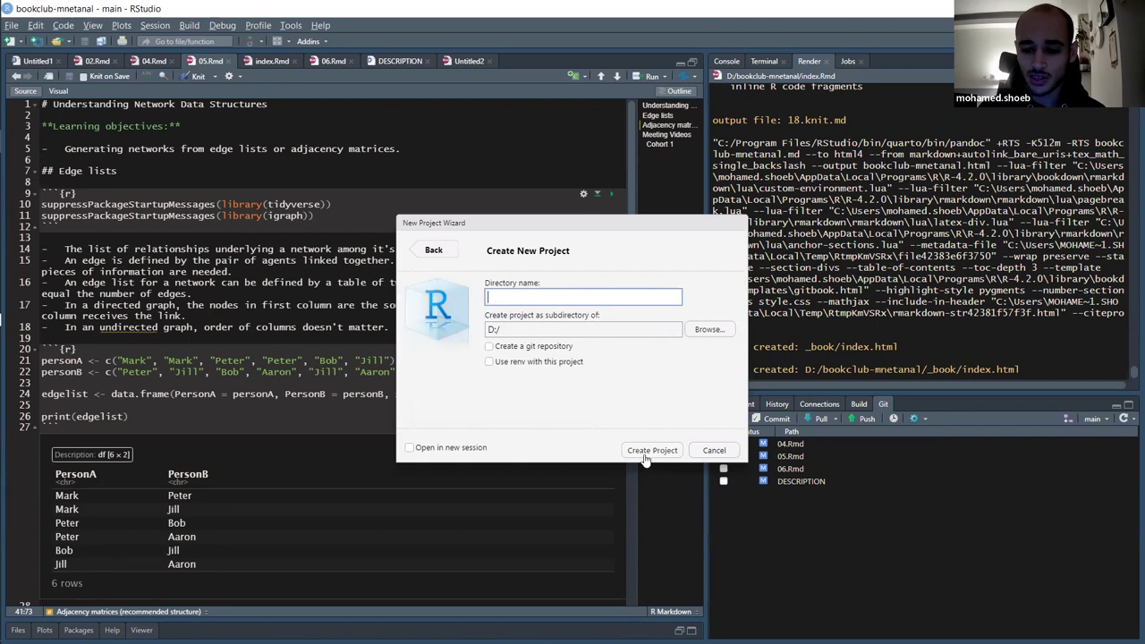
{"action": "left_click", "coordinate": [715, 452]}
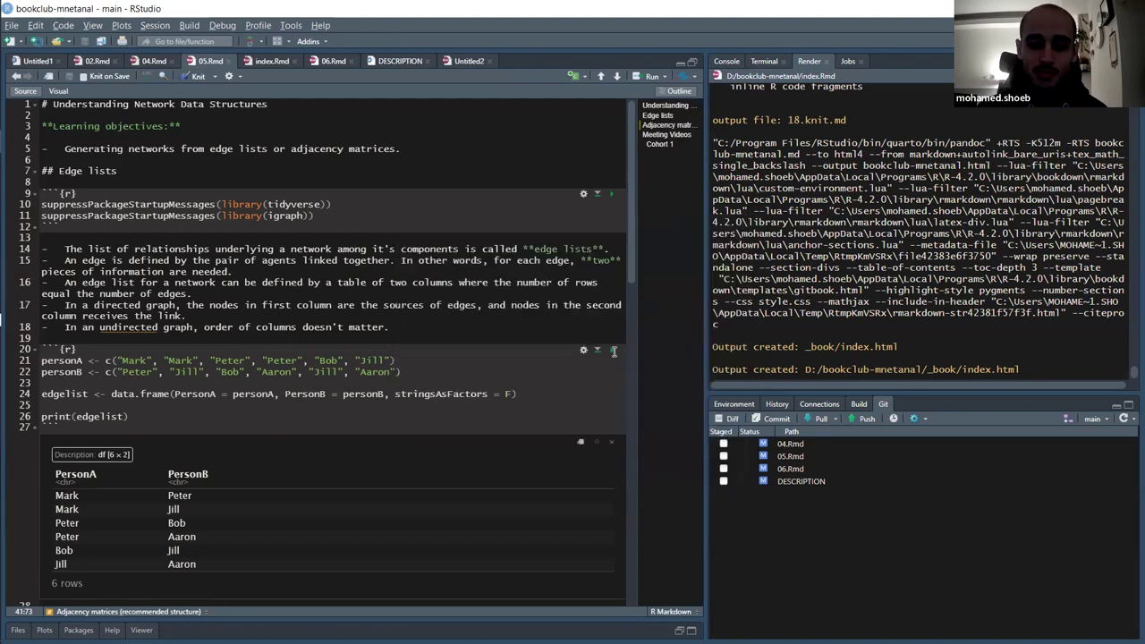
Switch to the book in Chrome and open section 6.2 Manual data entry.
{"action": "key", "text": "alt+Tab"}
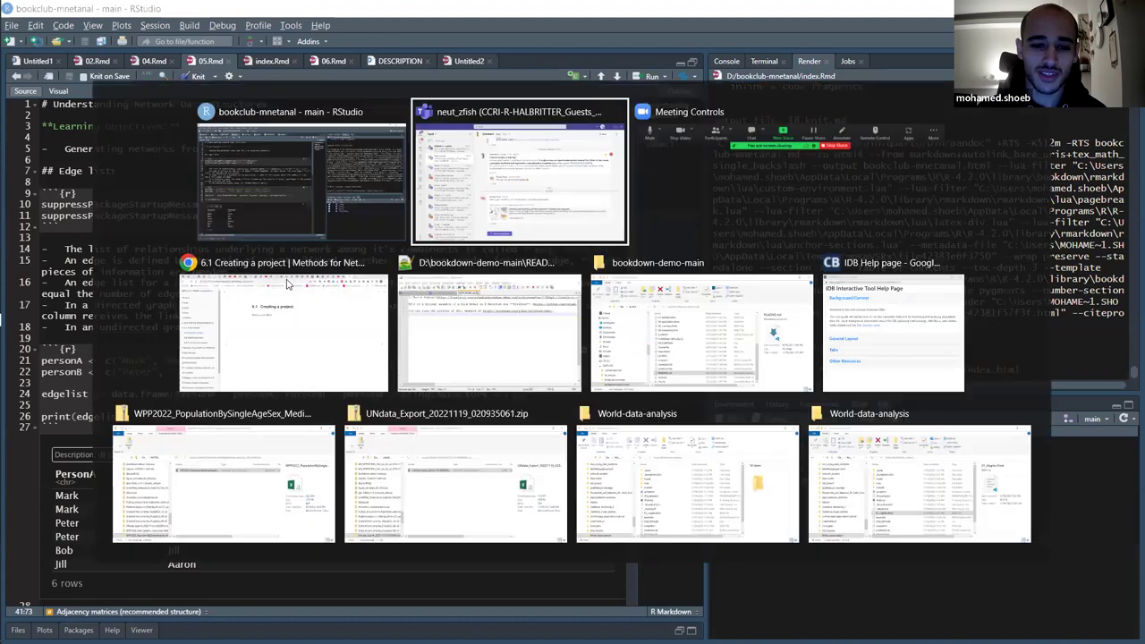
{"action": "left_click", "coordinate": [253, 255]}
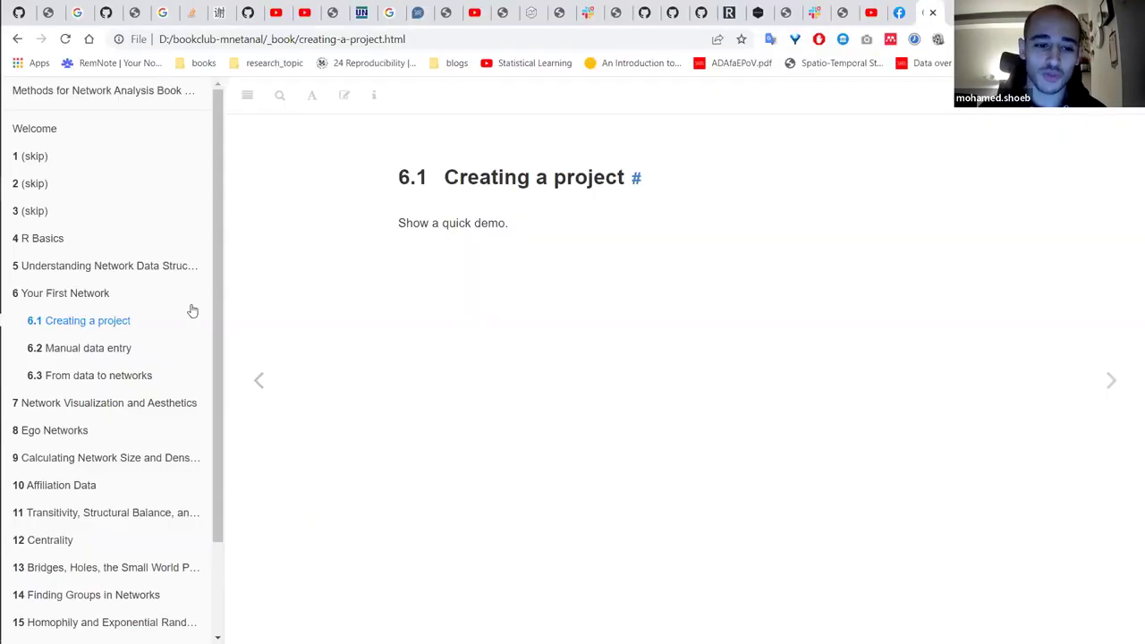
{"action": "left_click", "coordinate": [129, 353]}
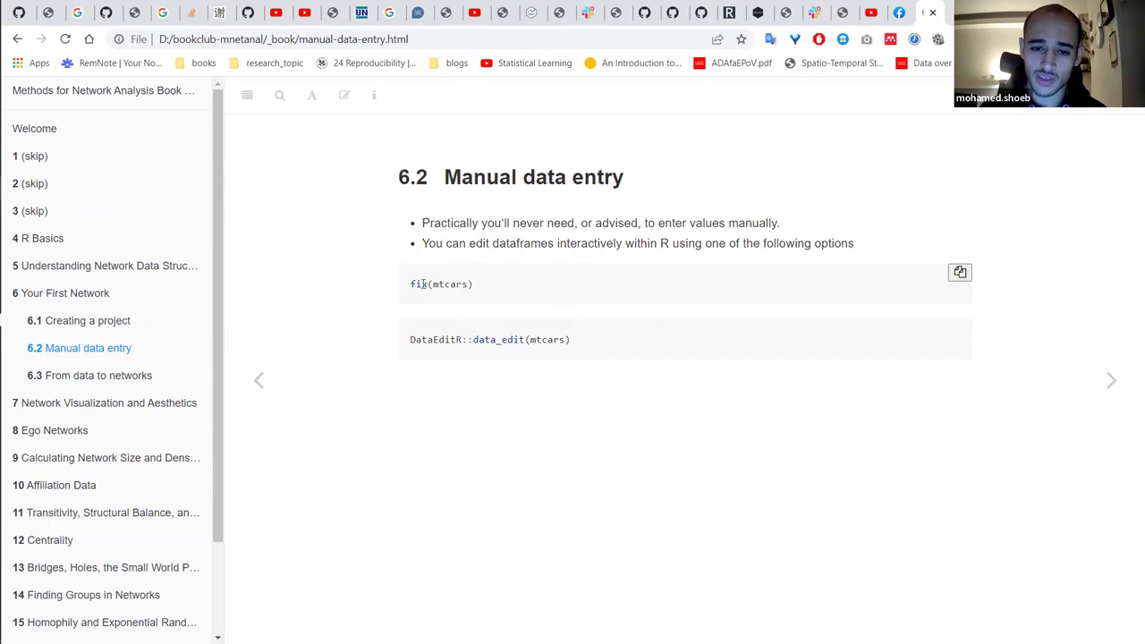
Switch to RStudio, give the console the full pane height, and print the mtcars data frame.
{"action": "key", "text": "alt+Tab"}
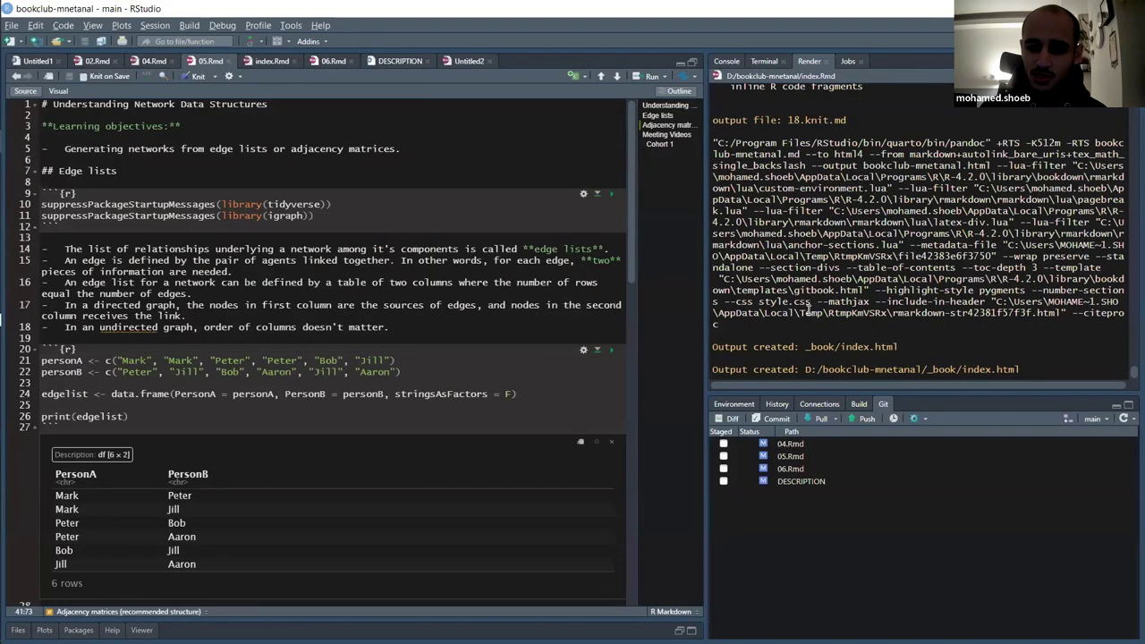
{"action": "key", "text": "ctrl+2"}
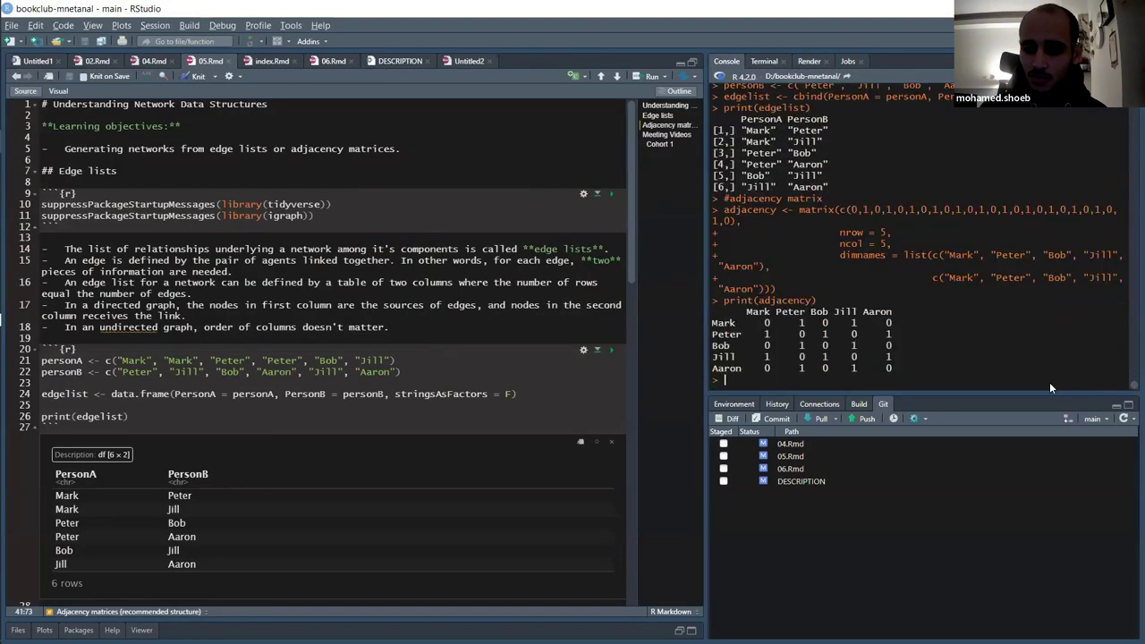
{"action": "left_click", "coordinate": [1117, 408]}
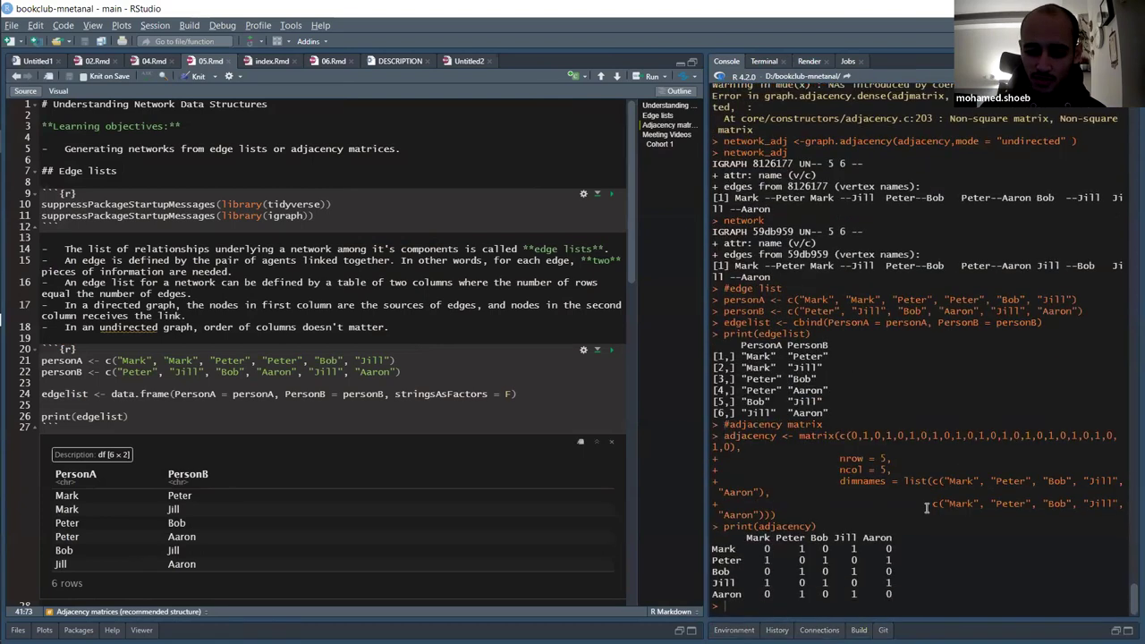
{"action": "type", "text": "mtcars"}
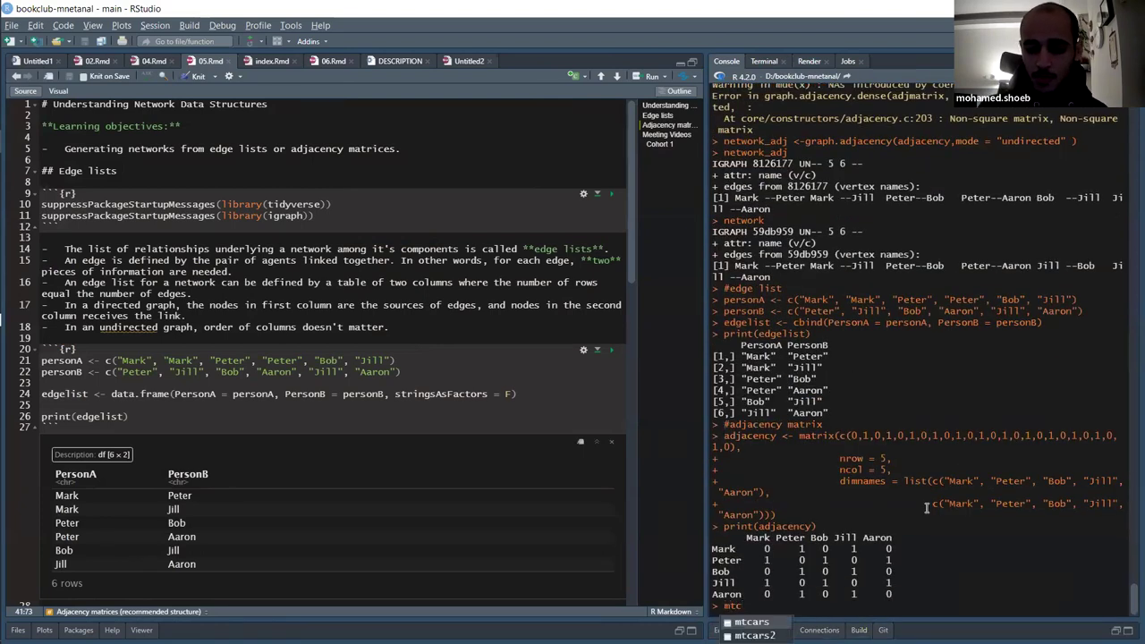
{"action": "key", "text": "Return"}
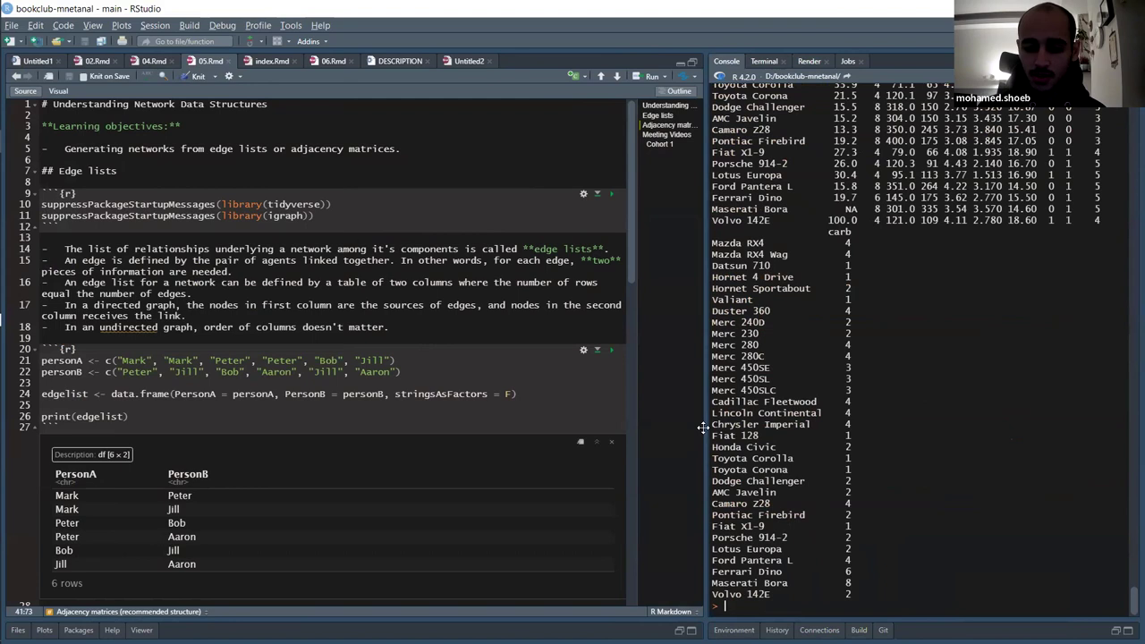
Widen the console area and print mtcars again so its columns fit on one line.
{"action": "double_click", "coordinate": [701, 375]}
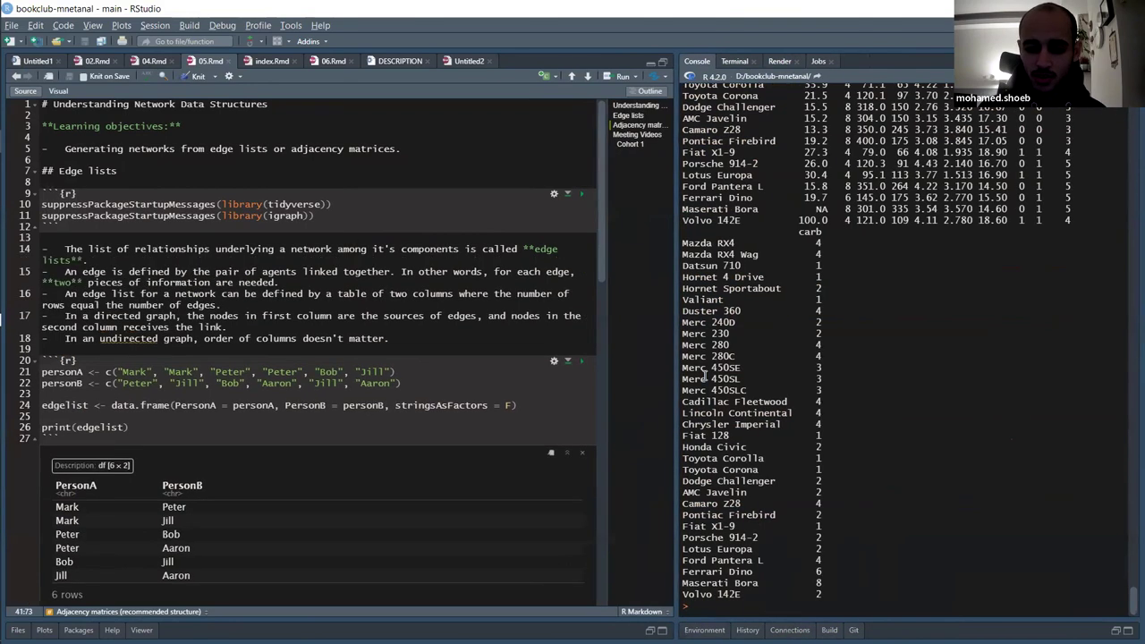
{"action": "key", "text": "Up"}
{"action": "key", "text": "Return"}
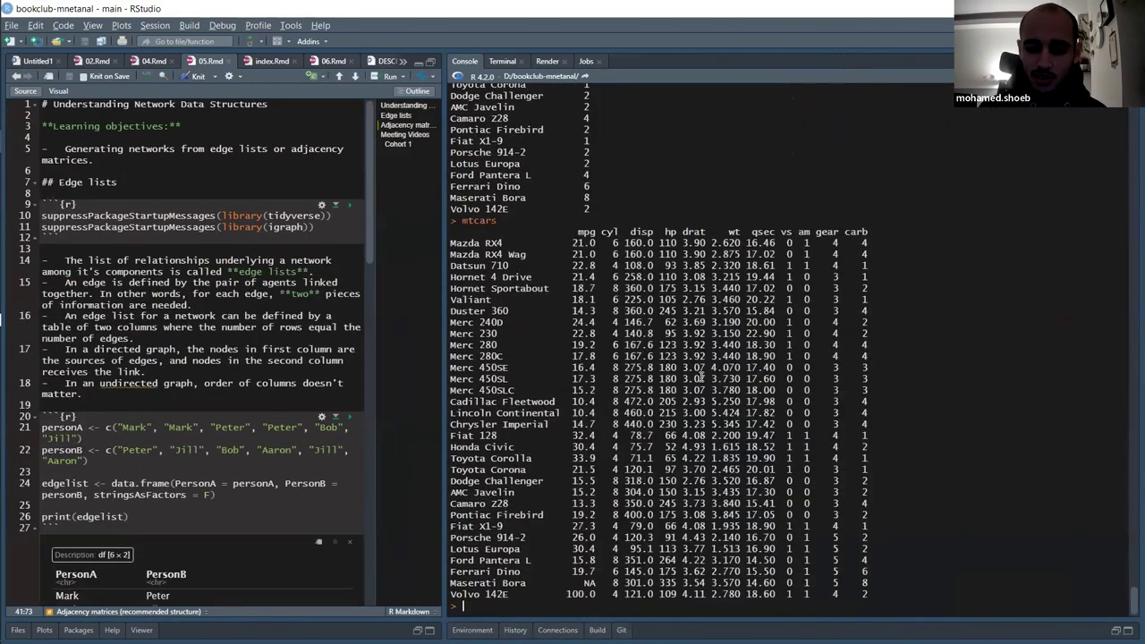
Run fix(mtcars) to open the data frame in the Data Editor and look through its rows.
{"action": "key", "text": "Up"}
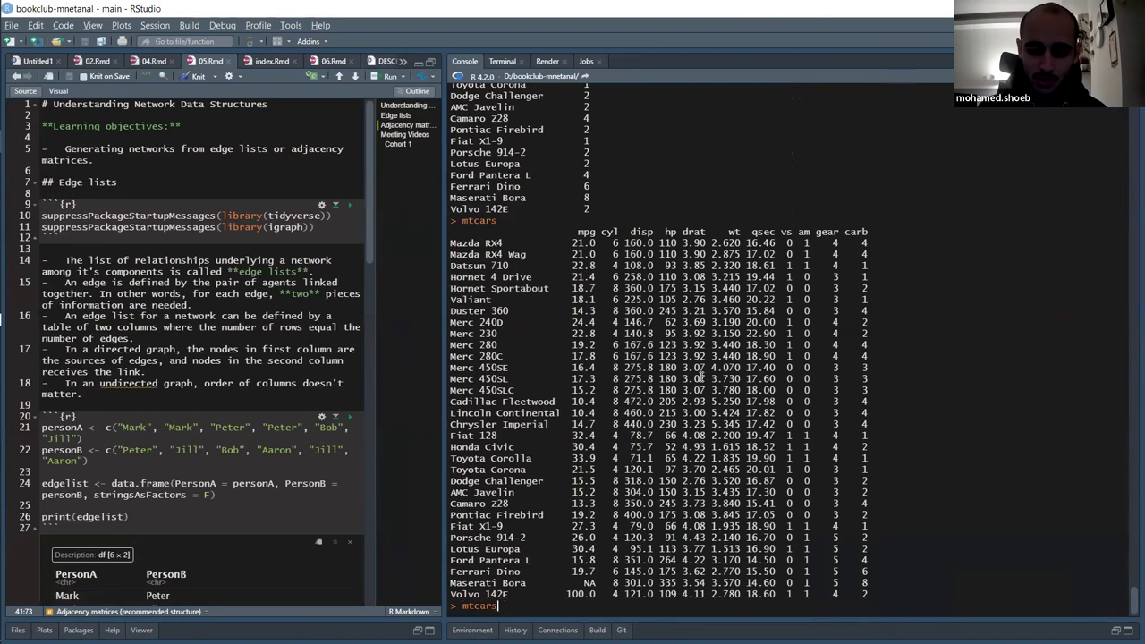
{"action": "type", "text": "fix("}
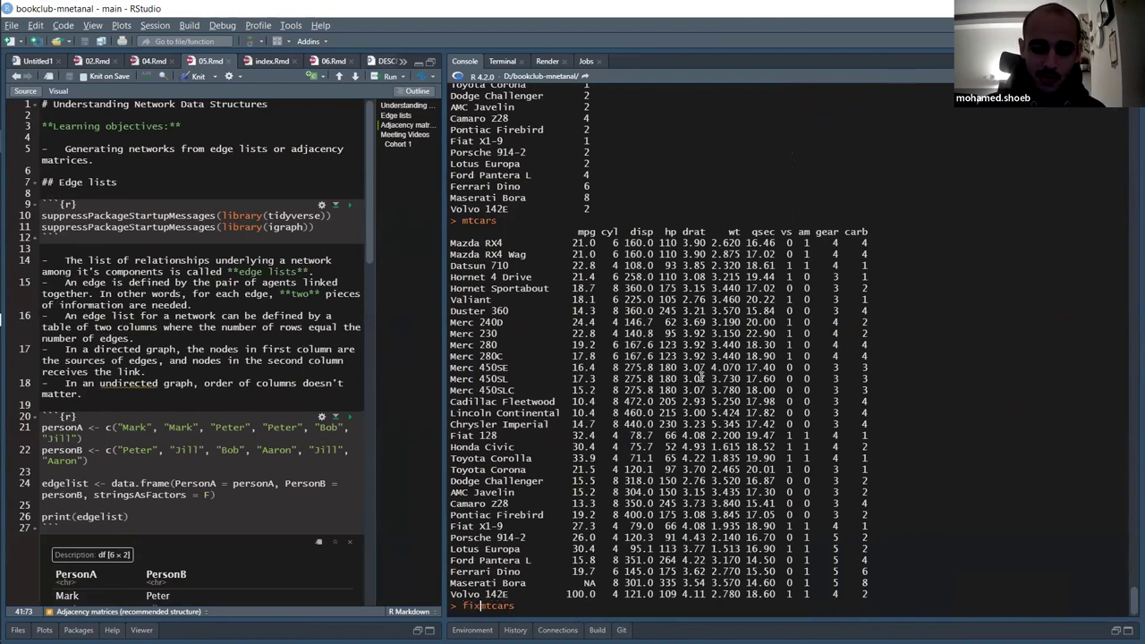
{"action": "type", "text": ")"}
{"action": "key", "text": "Return"}
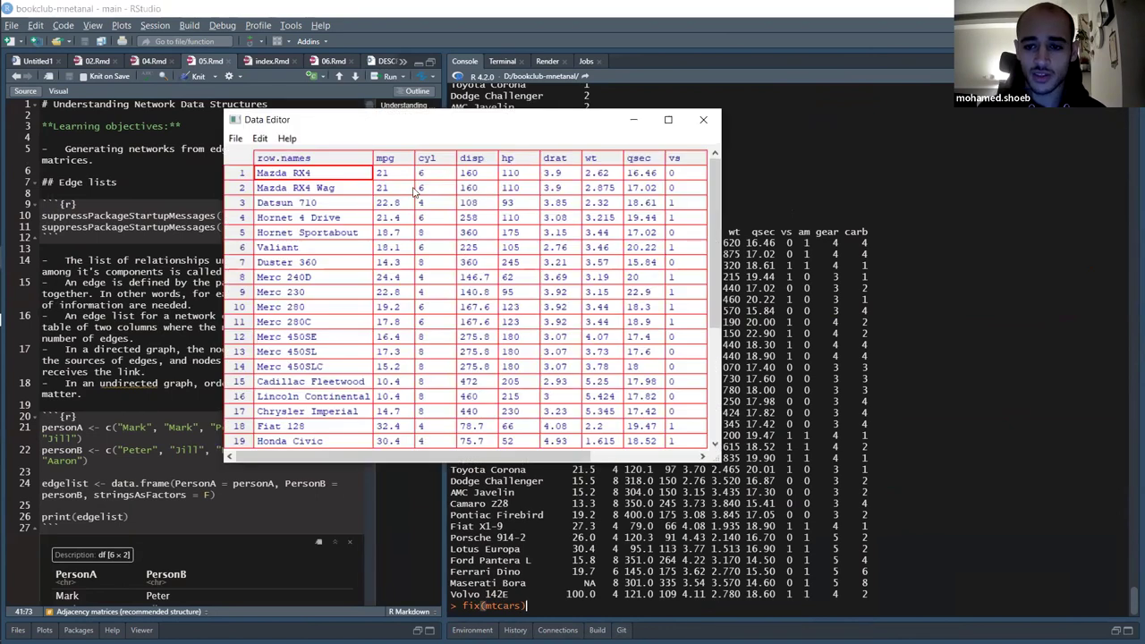
{"action": "scroll", "coordinate": [398, 185], "scroll_direction": "down", "scroll_amount": 5}
{"action": "scroll", "coordinate": [414, 192], "scroll_direction": "up", "scroll_amount": 5}
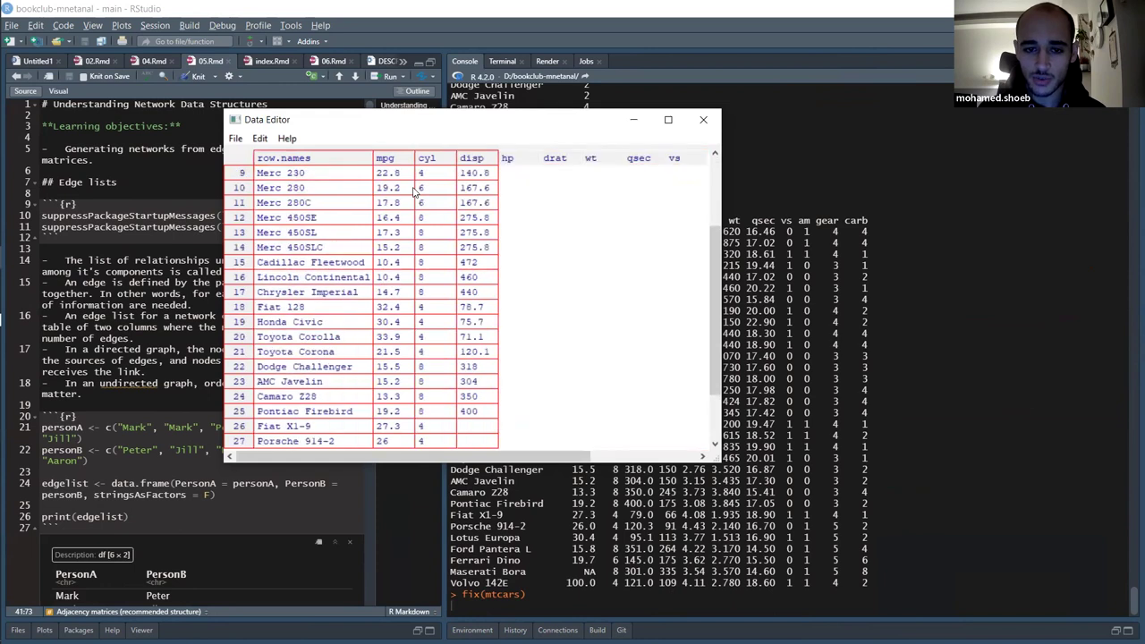
Set the mpg value of Mazda RX4 to 100 in the Data Editor.
{"action": "left_click", "coordinate": [395, 175]}
{"action": "double_click", "coordinate": [392, 170]}
{"action": "type", "text": "100"}
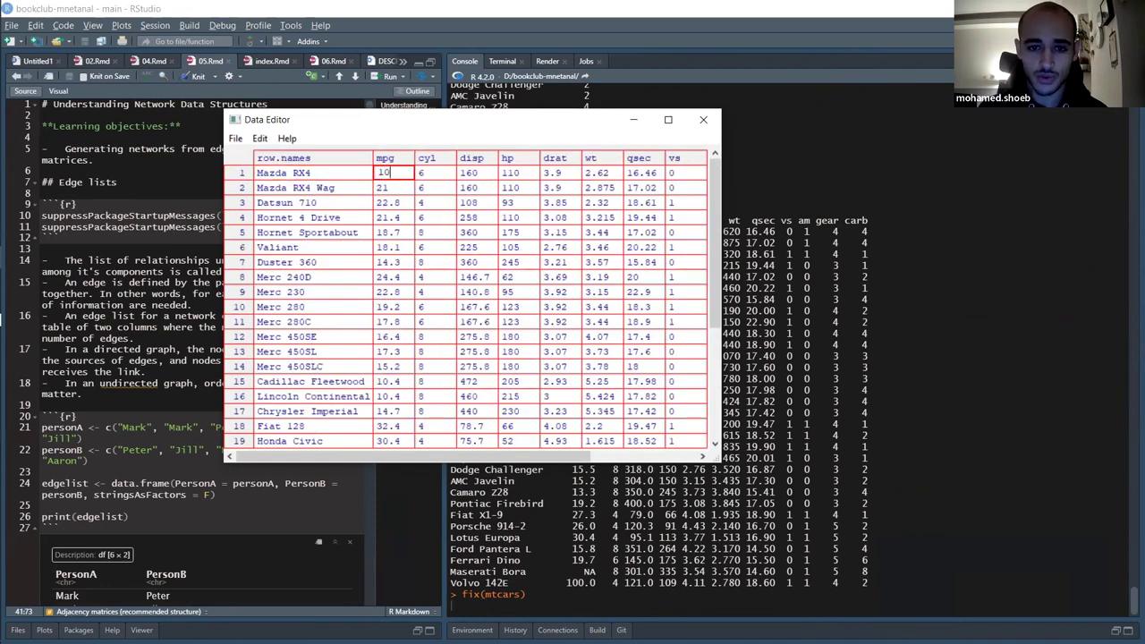
{"action": "double_click", "coordinate": [474, 173]}
{"action": "key", "text": "BackSpace"}
{"action": "left_click", "coordinate": [395, 204]}
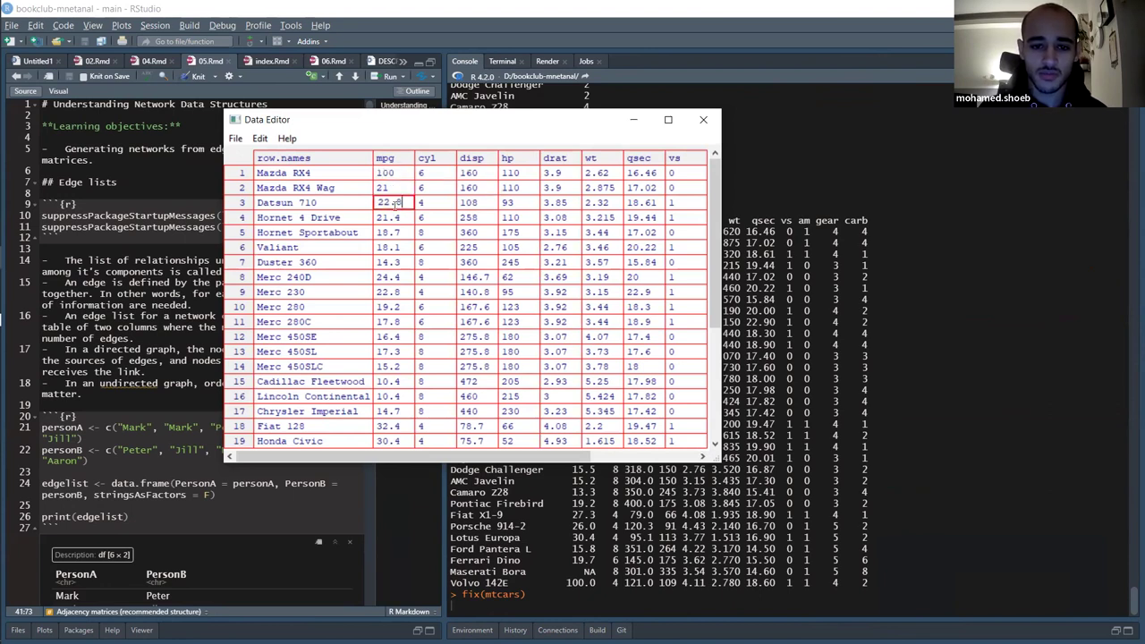
Set the mpg value of Mazda RX4 Wag to 1000 and close the Data Editor.
{"action": "left_click", "coordinate": [389, 189]}
{"action": "key", "text": "BackSpace"}
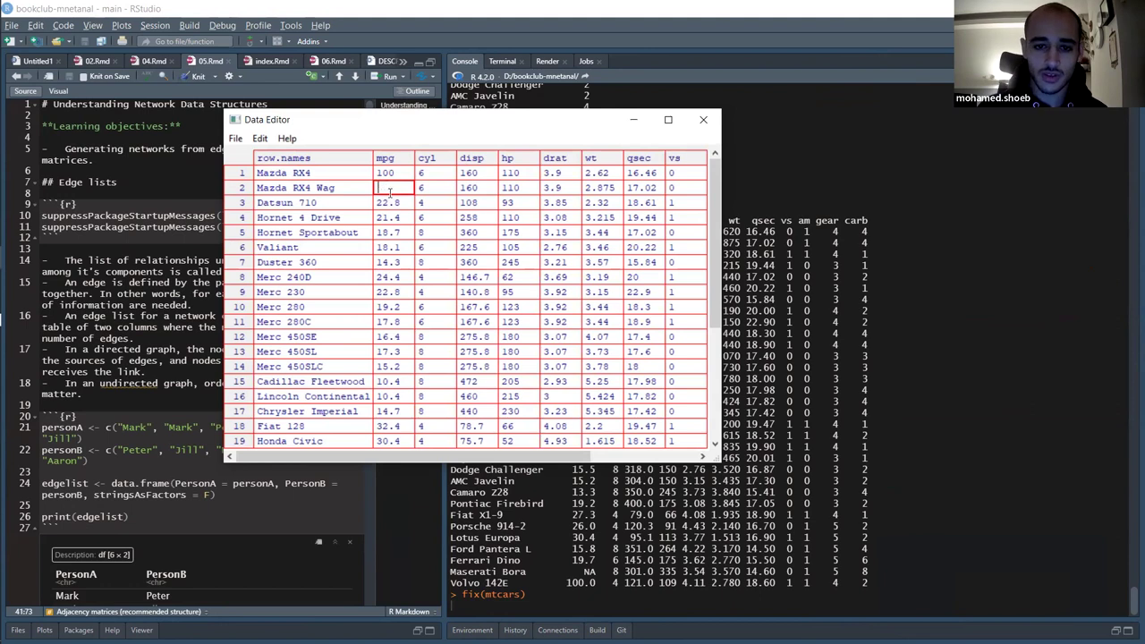
{"action": "type", "text": "1000."}
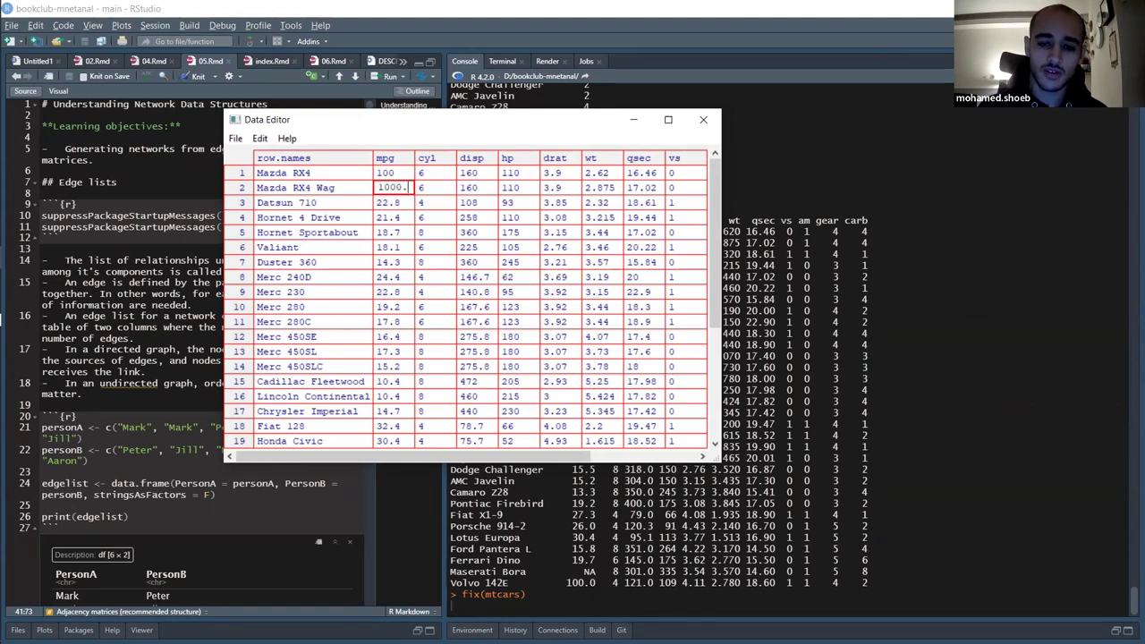
{"action": "key", "text": "BackSpace"}
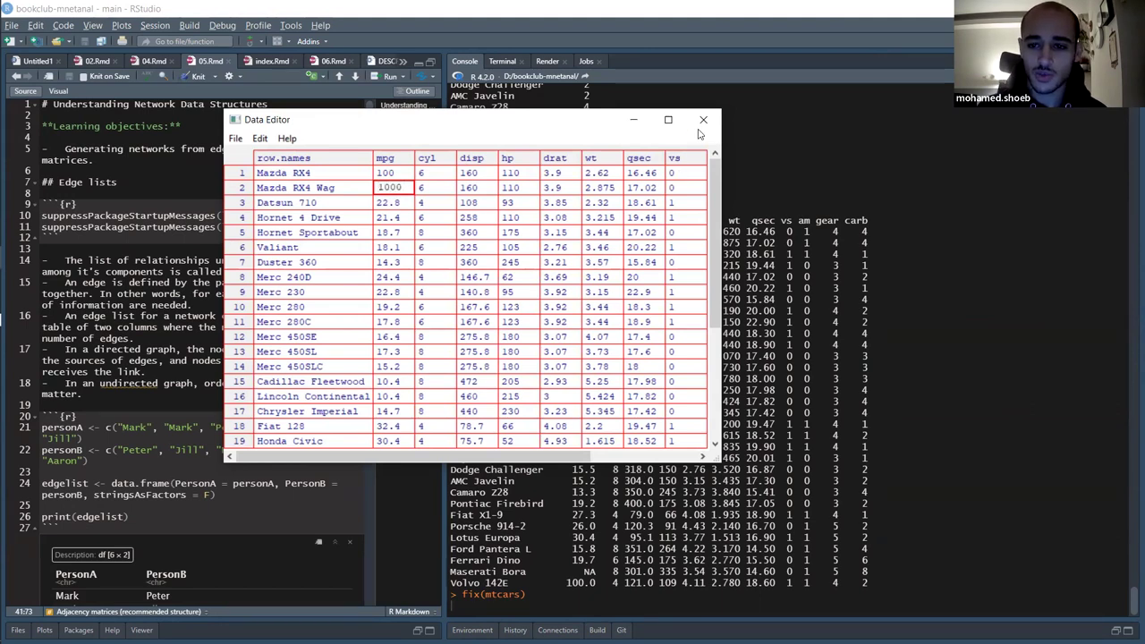
{"action": "left_click", "coordinate": [701, 122]}
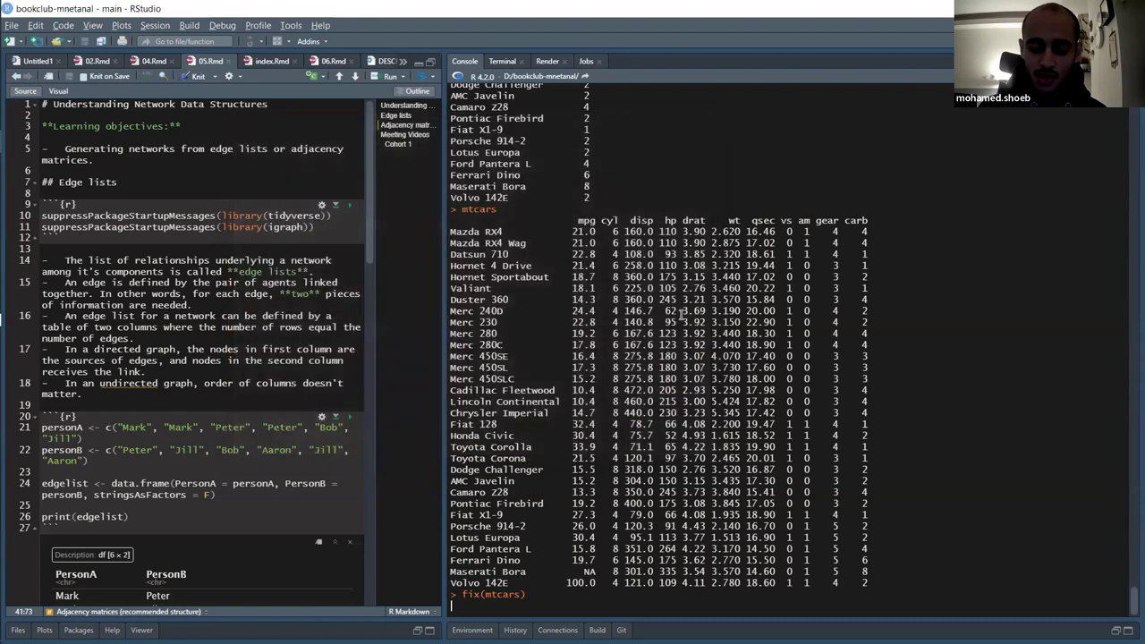
Print mtcars in the console to check the edited values, and switch back to section 6.2 in Chrome.
{"action": "key", "text": "Return"}
{"action": "type", "text": "mtc"}
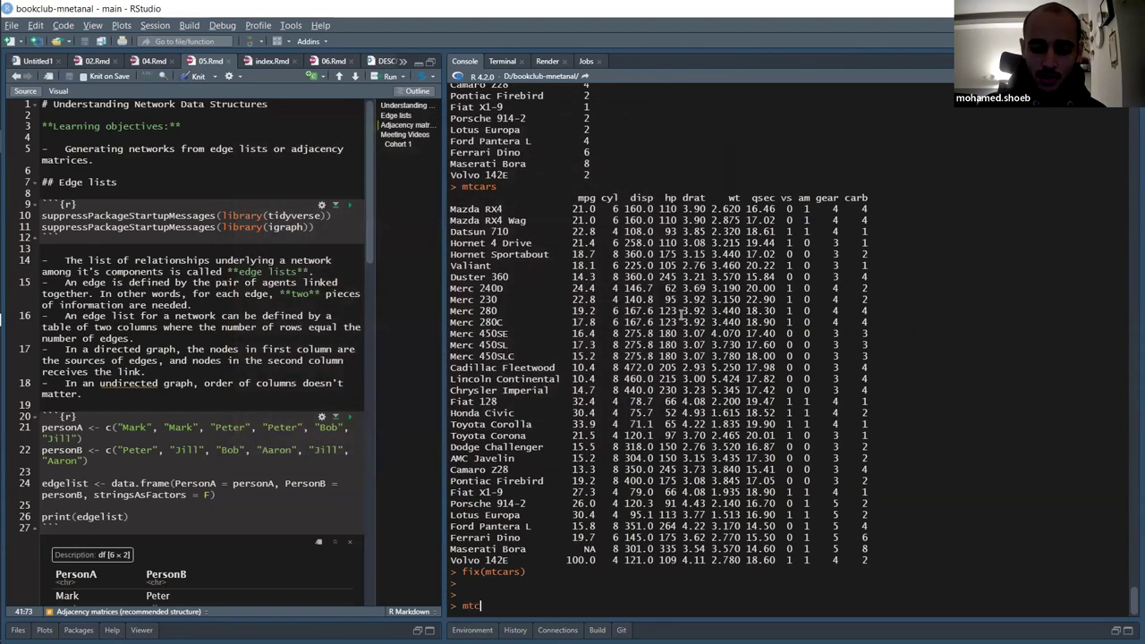
{"action": "key", "text": "Tab"}
{"action": "key", "text": "Return"}
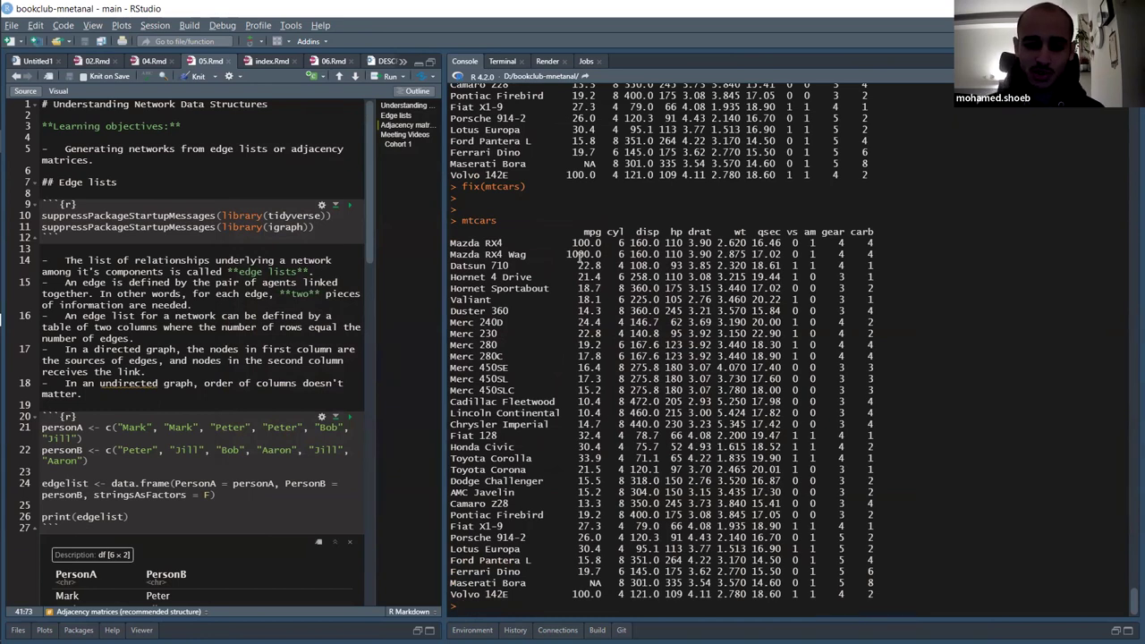
{"action": "key", "text": "alt+Tab"}
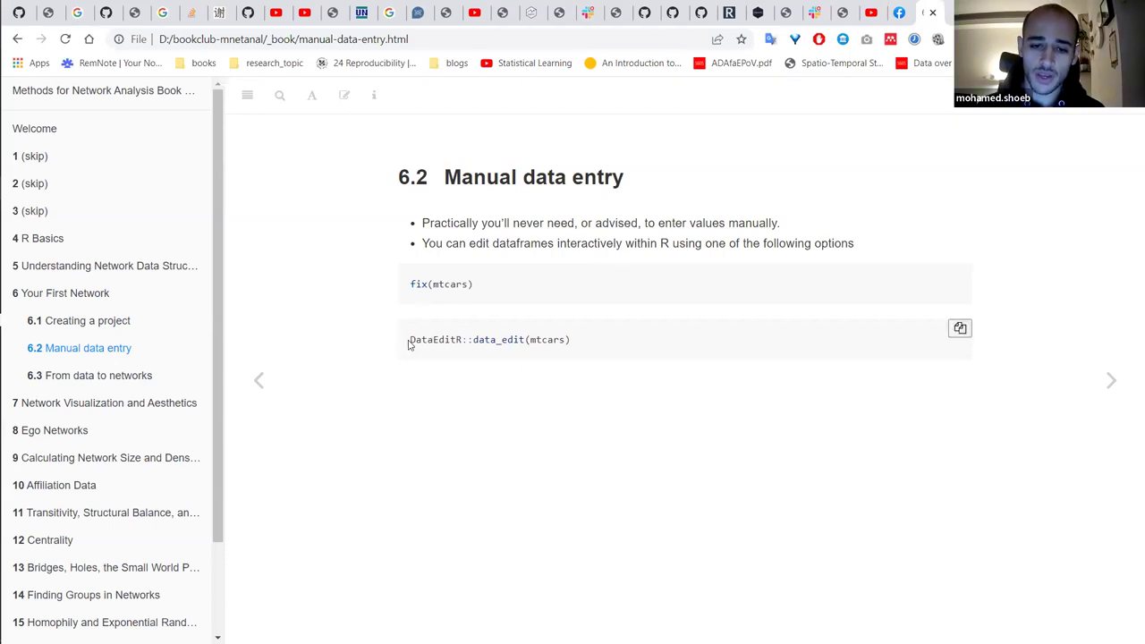
Copy DataEditR::data_edit(mtcars) from section 6.2 and run it in the RStudio console.
{"action": "left_click_drag", "start_coordinate": [411, 339], "coordinate": [464, 340]}
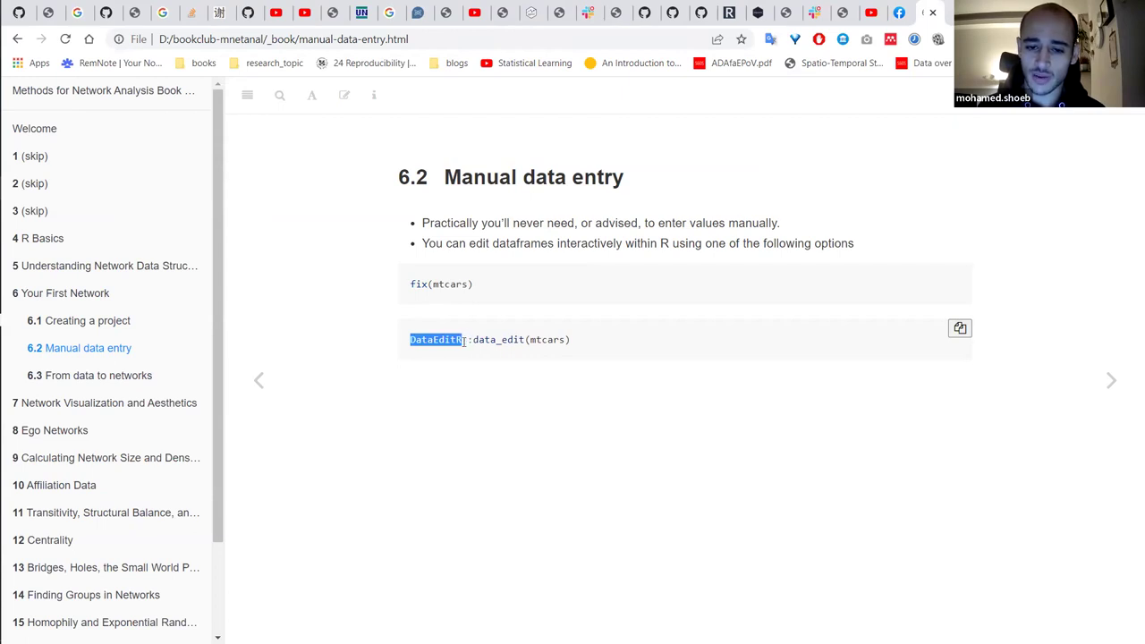
{"action": "triple_click", "coordinate": [464, 340]}
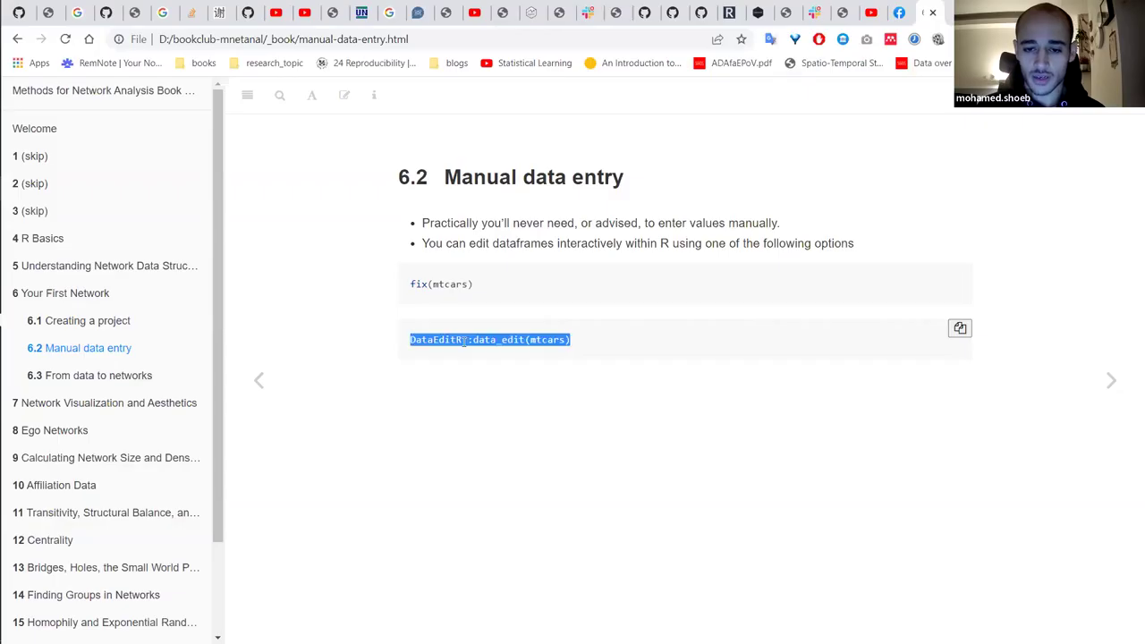
{"action": "key", "text": "ctrl+c"}
{"action": "key", "text": "alt+Tab"}
{"action": "key", "text": "ctrl+v"}
{"action": "key", "text": "Return"}
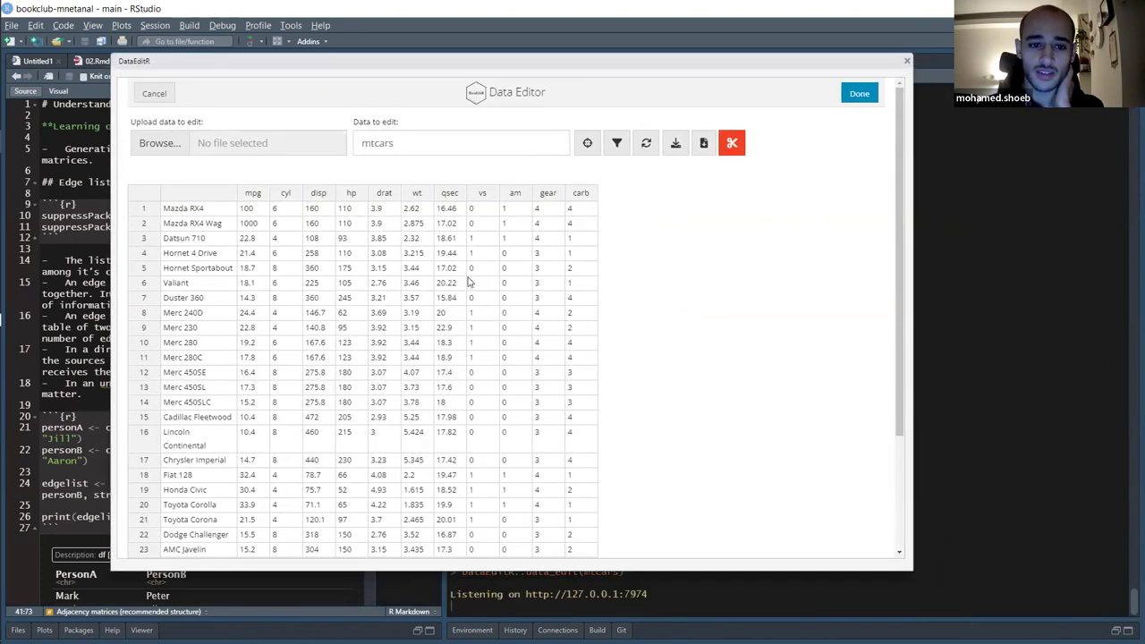
Fill the hp value 110 from Mazda RX4 Wag down through Valiant, and select other cells in the grid.
{"action": "left_click", "coordinate": [343, 229]}
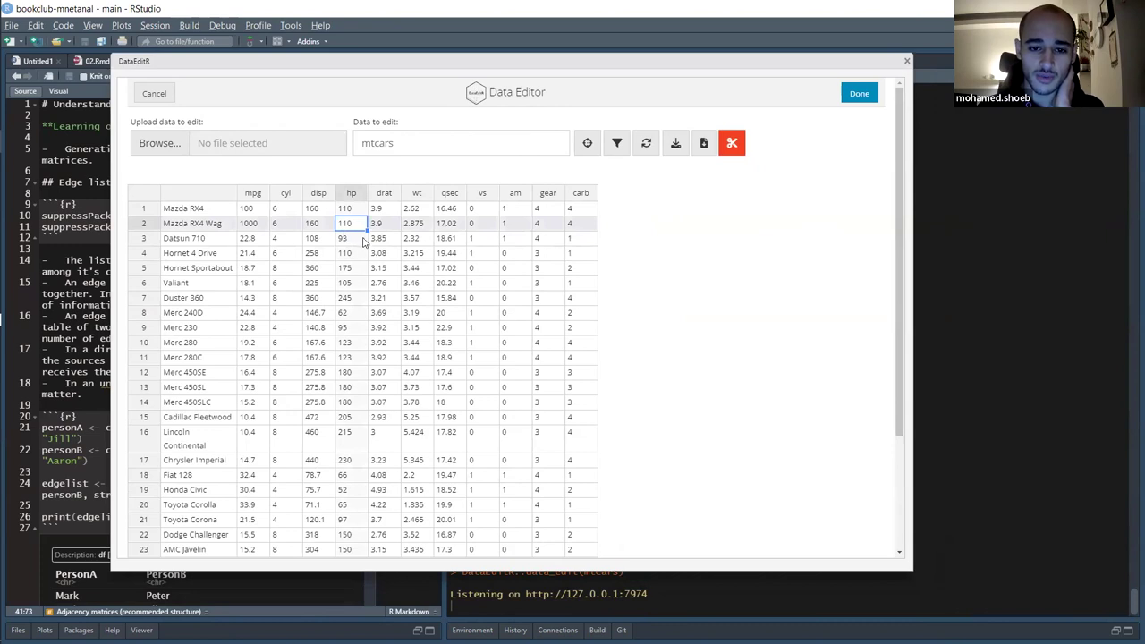
{"action": "left_click_drag", "start_coordinate": [365, 230], "coordinate": [414, 447]}
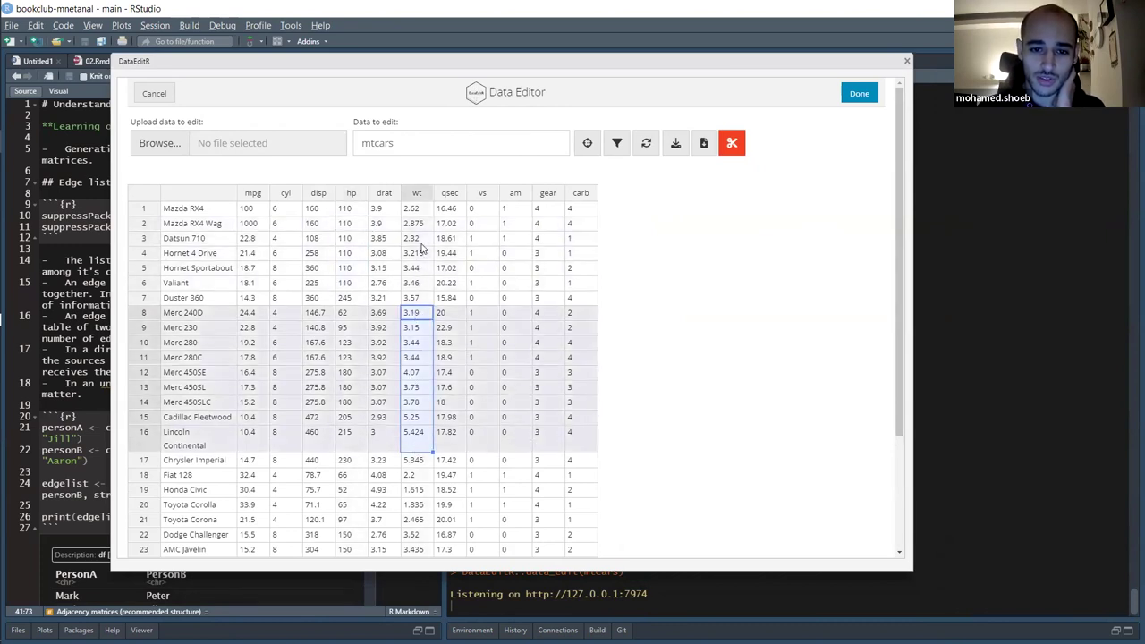
{"action": "left_click_drag", "start_coordinate": [240, 253], "coordinate": [315, 253]}
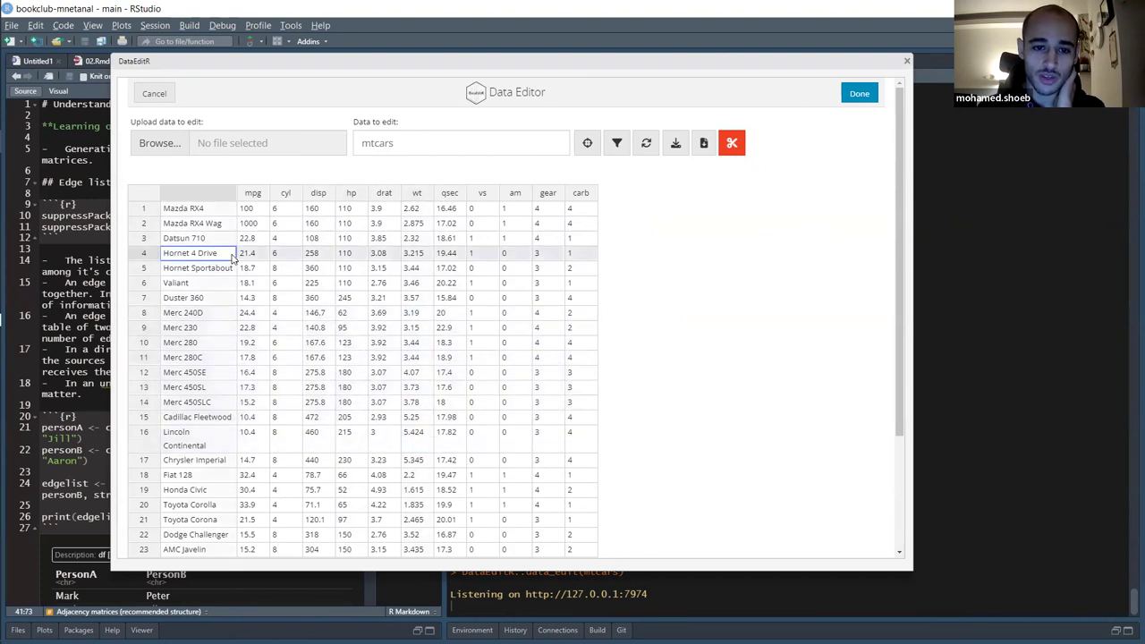
{"action": "left_click_drag", "start_coordinate": [445, 278], "coordinate": [561, 260]}
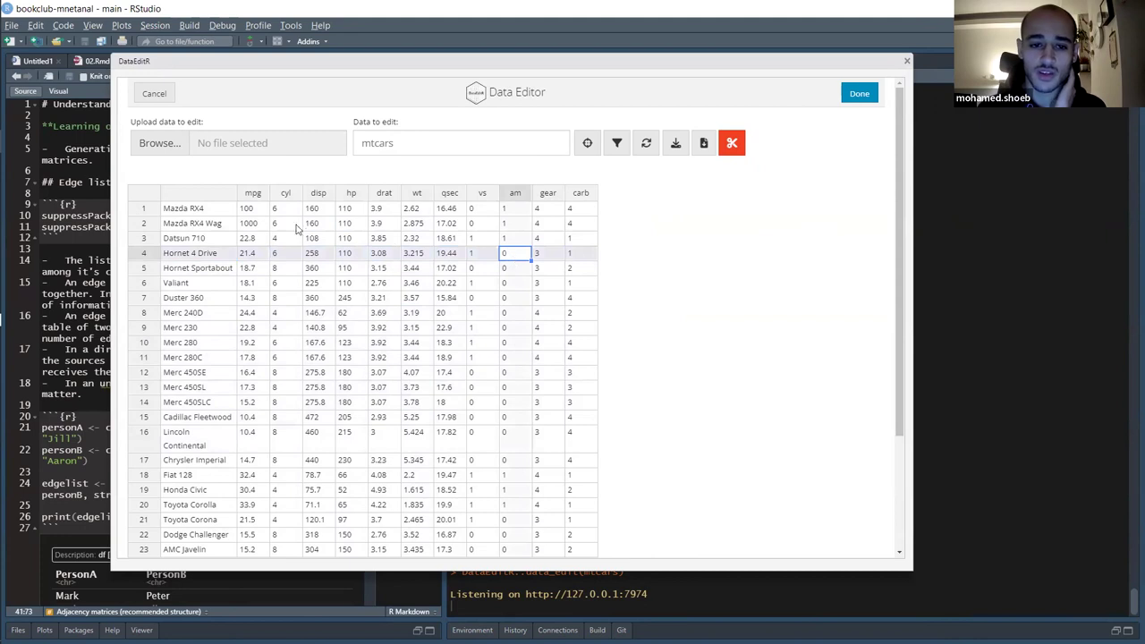
Select the Mazda RX4 Wag row from mpg to carb and set its mpg value to 0.
{"action": "left_click", "coordinate": [248, 225]}
{"action": "left_click_drag", "start_coordinate": [351, 230], "coordinate": [576, 235]}
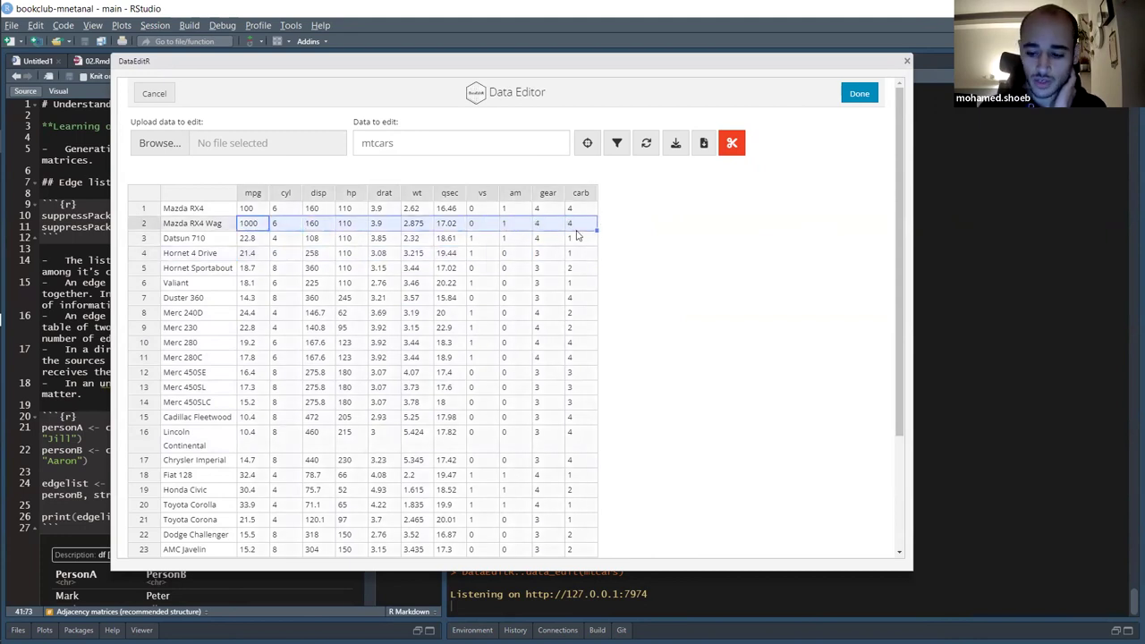
{"action": "type", "text": "0"}
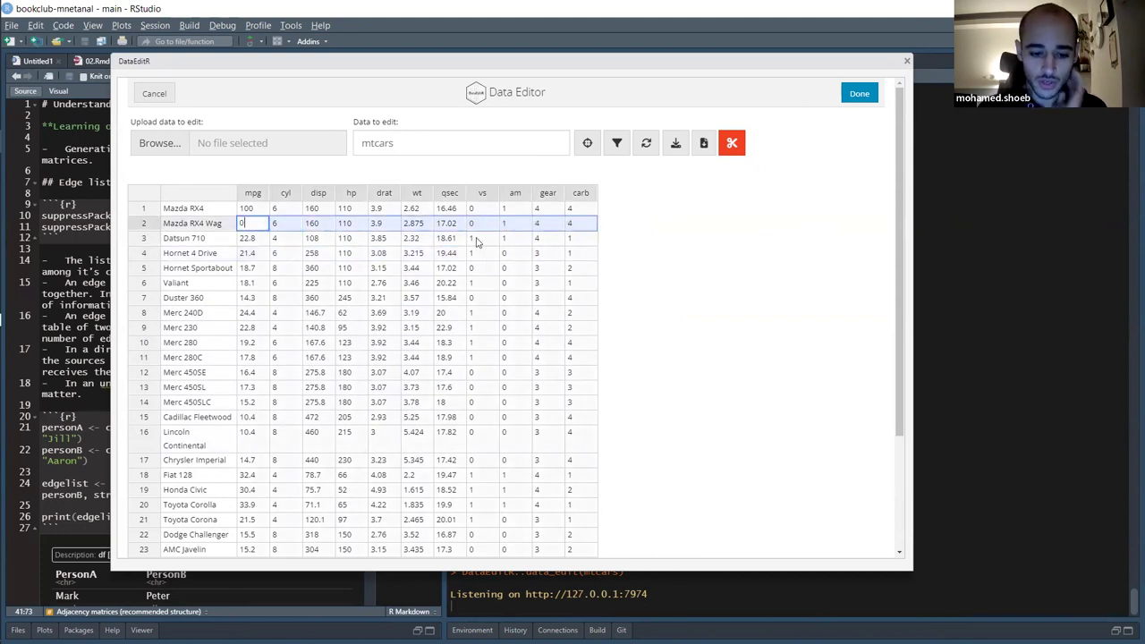
{"action": "key", "text": "Tab"}
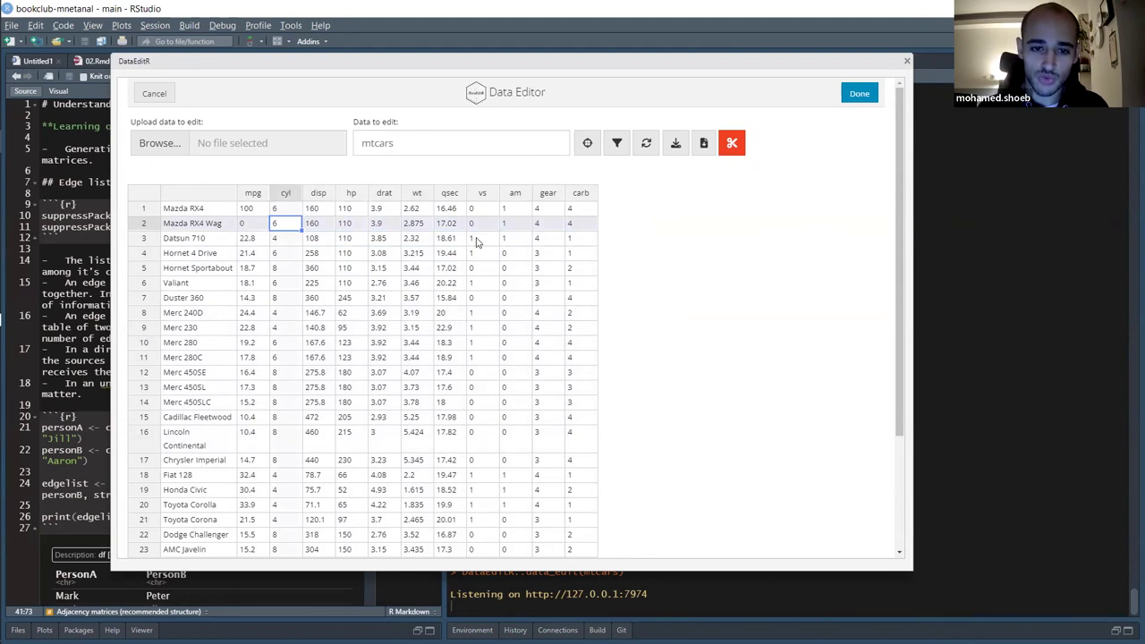
Move from cell to cell through the mtcars grid and open the drat value of Hornet Sportabout for editing.
{"action": "key", "text": "Tab"}
{"action": "key", "text": "Tab"}
{"action": "key", "text": "Tab"}
{"action": "key", "text": "Tab"}
{"action": "key", "text": "Tab"}
{"action": "key", "text": "Down"}
{"action": "key", "text": "Down"}
{"action": "key", "text": "Down"}
{"action": "key", "text": "Down"}
{"action": "key", "text": "Down"}
{"action": "key", "text": "Left"}
{"action": "key", "text": "Left"}
{"action": "key", "text": "Left"}
{"action": "key", "text": "Down"}
{"action": "key", "text": "Down"}
{"action": "key", "text": "Down"}
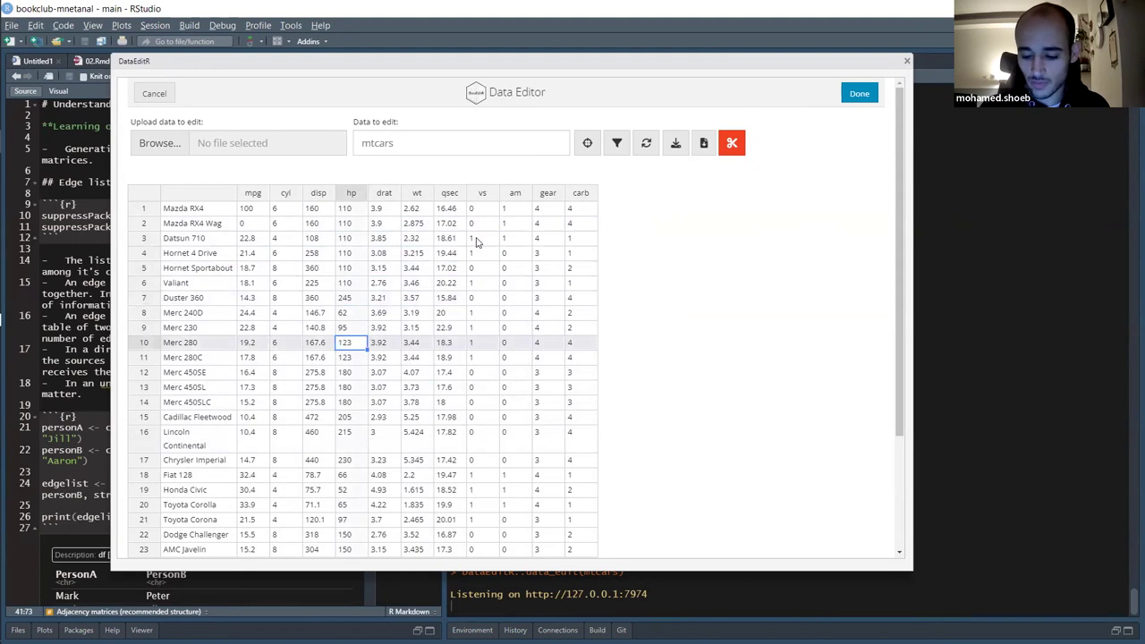
{"action": "left_click", "coordinate": [391, 268]}
{"action": "double_click", "coordinate": [391, 268]}
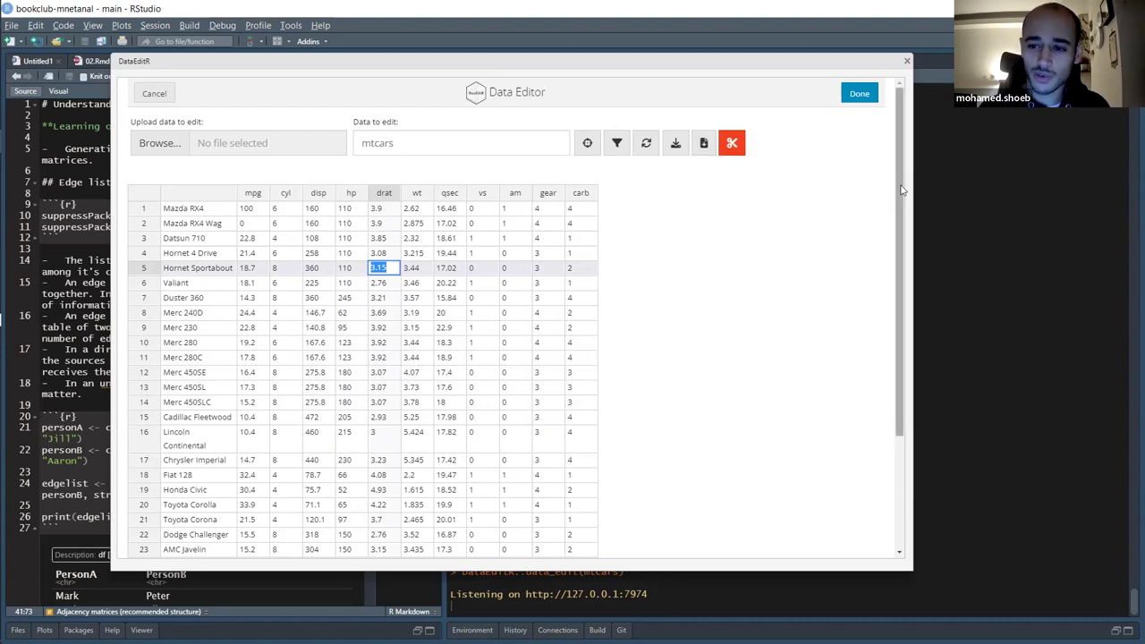
Look through the remaining mtcars rows, close the DataEditR window and switch back to section 6.2 in Chrome.
{"action": "scroll", "coordinate": [879, 352], "scroll_direction": "down", "scroll_amount": 1}
{"action": "scroll", "coordinate": [875, 304], "scroll_direction": "down", "scroll_amount": 5}
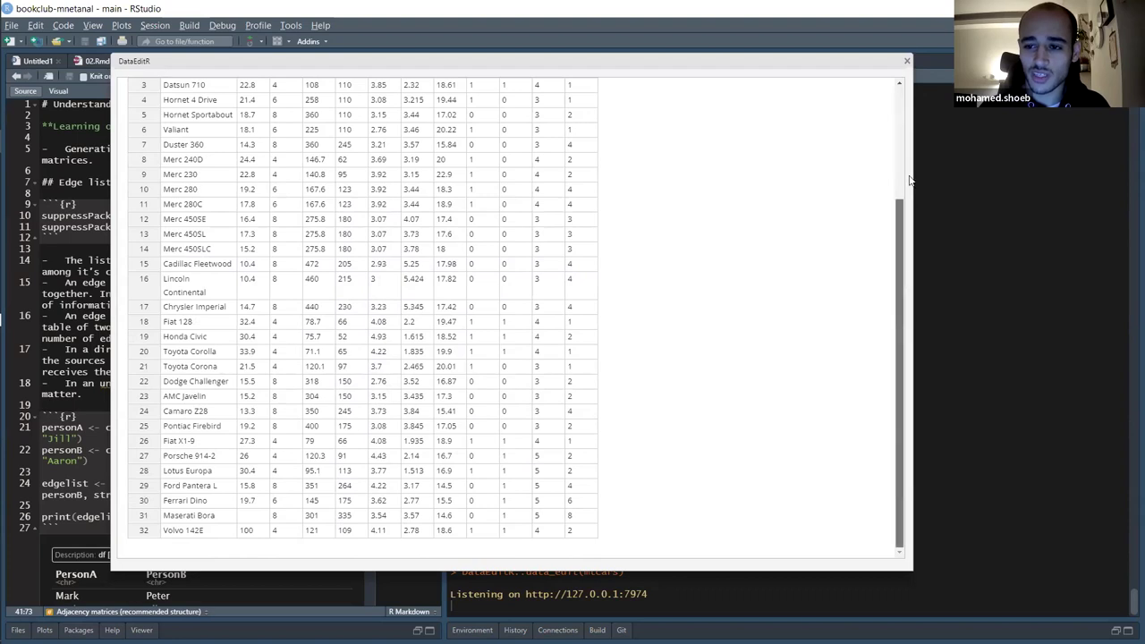
{"action": "left_click_drag", "start_coordinate": [899, 304], "coordinate": [899, 73]}
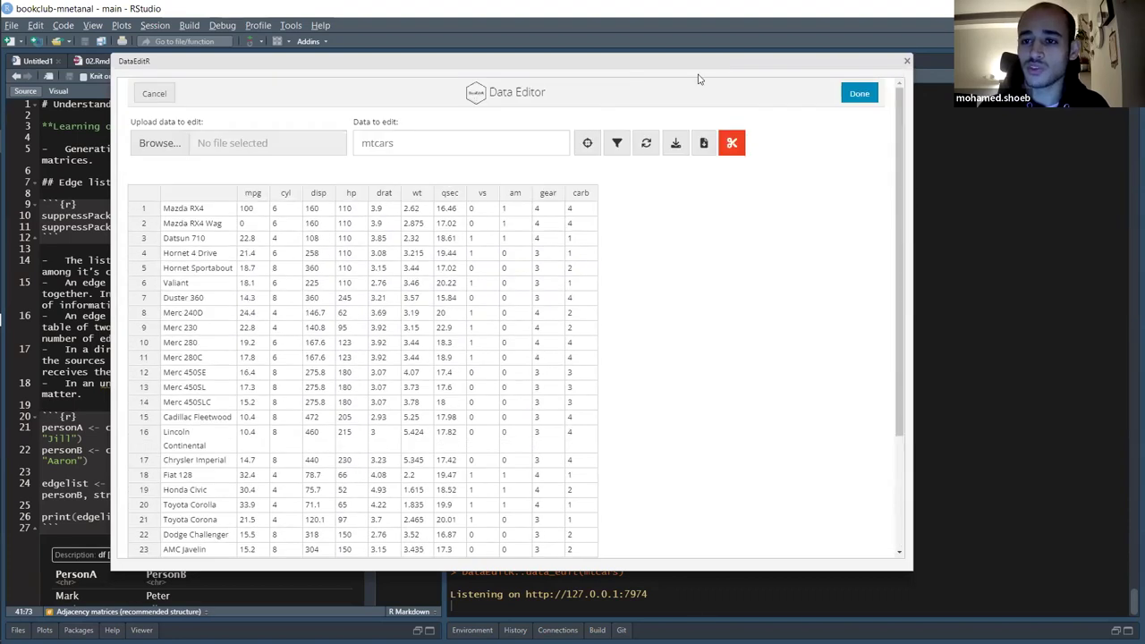
{"action": "left_click", "coordinate": [906, 61]}
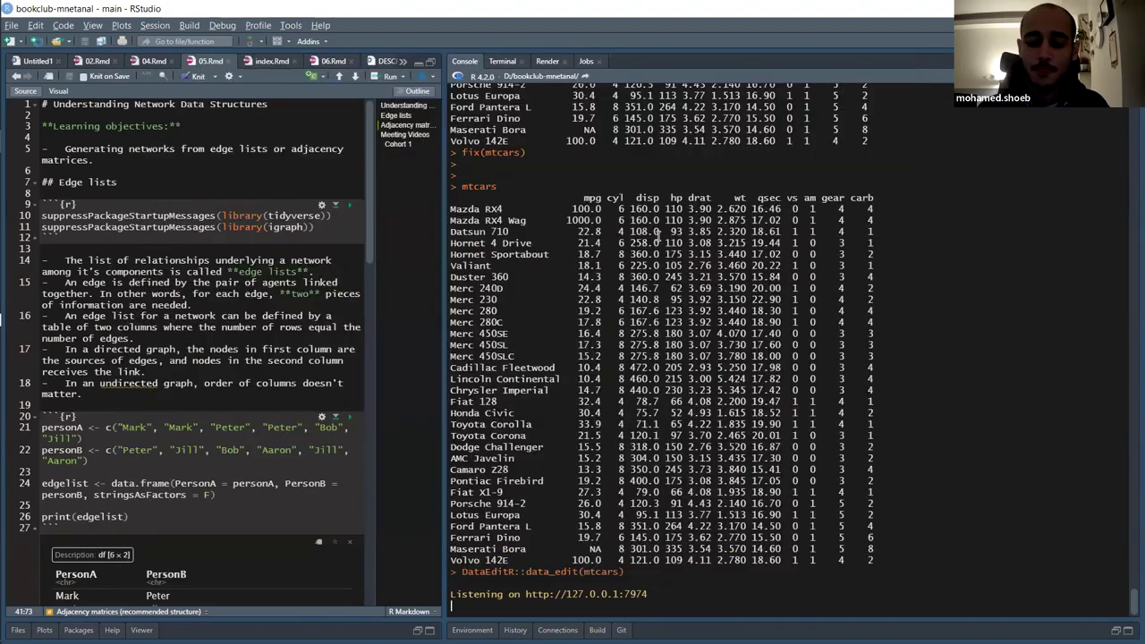
{"action": "key", "text": "alt+Tab"}
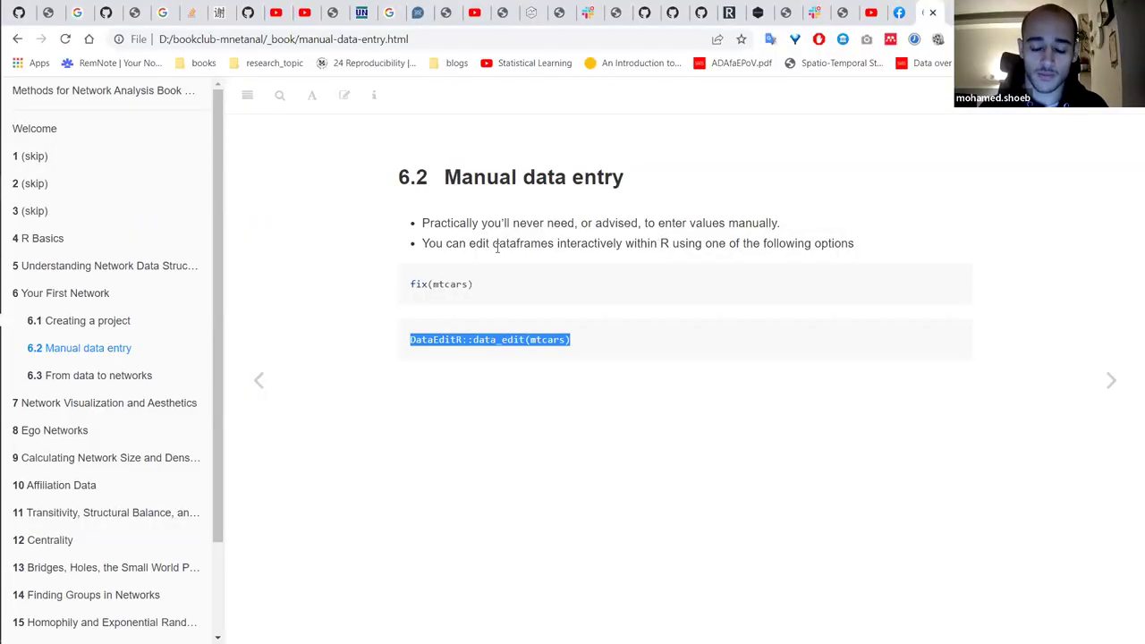
Highlight the fix(mtcars) call and the DataEditR package name in the section 6.2 code examples.
{"action": "left_click", "coordinate": [557, 294]}
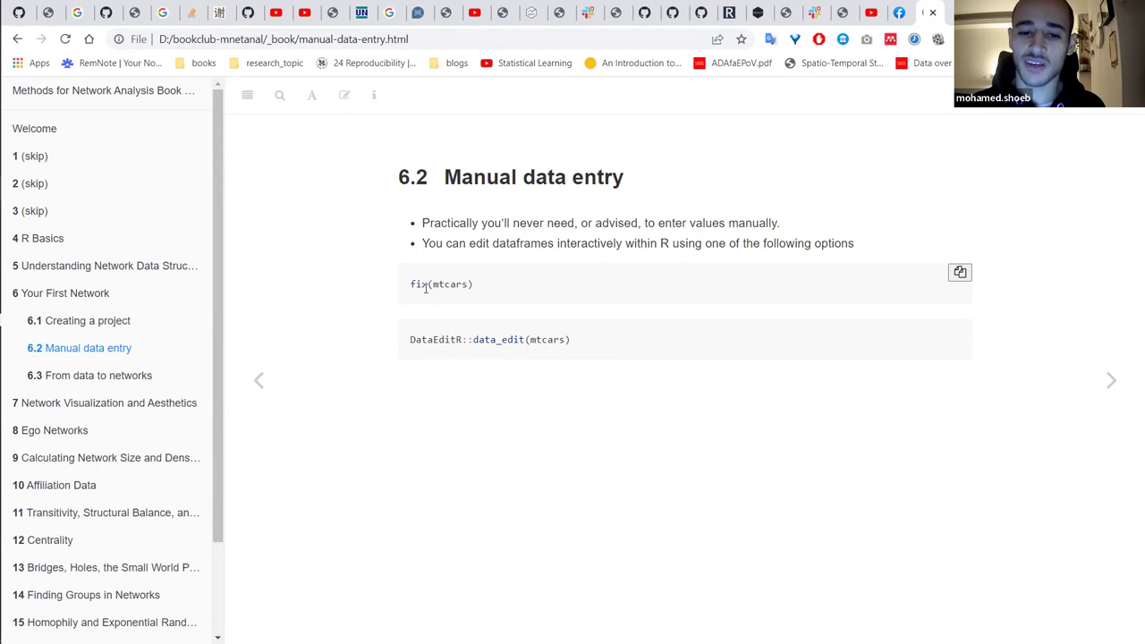
{"action": "double_click", "coordinate": [418, 284]}
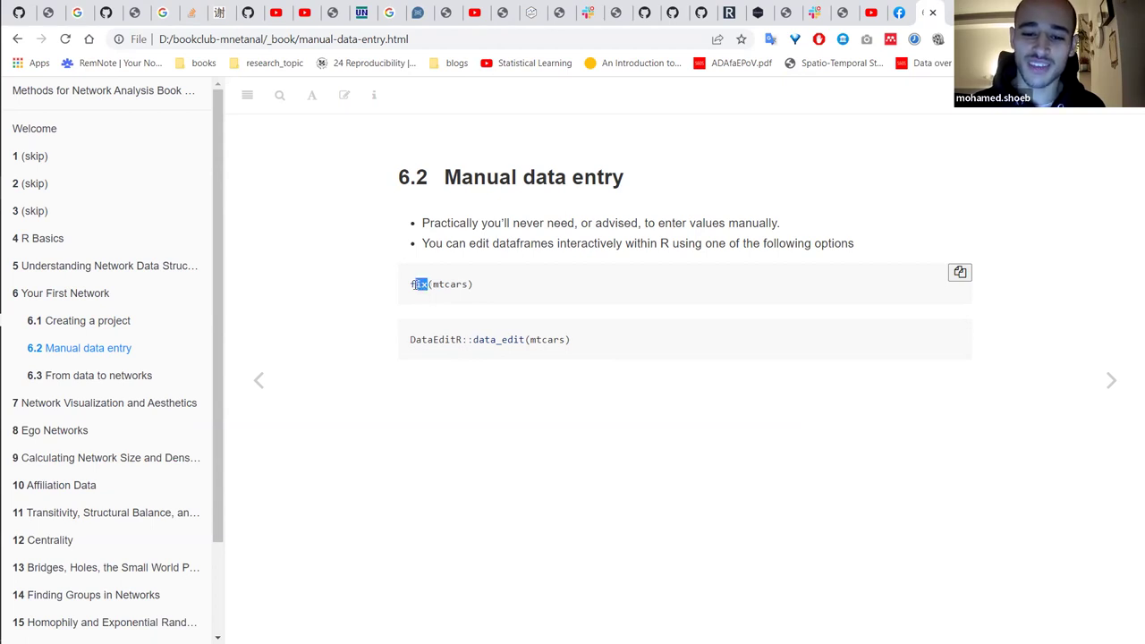
{"action": "left_click_drag", "start_coordinate": [473, 285], "coordinate": [426, 295]}
{"action": "left_click", "coordinate": [424, 288]}
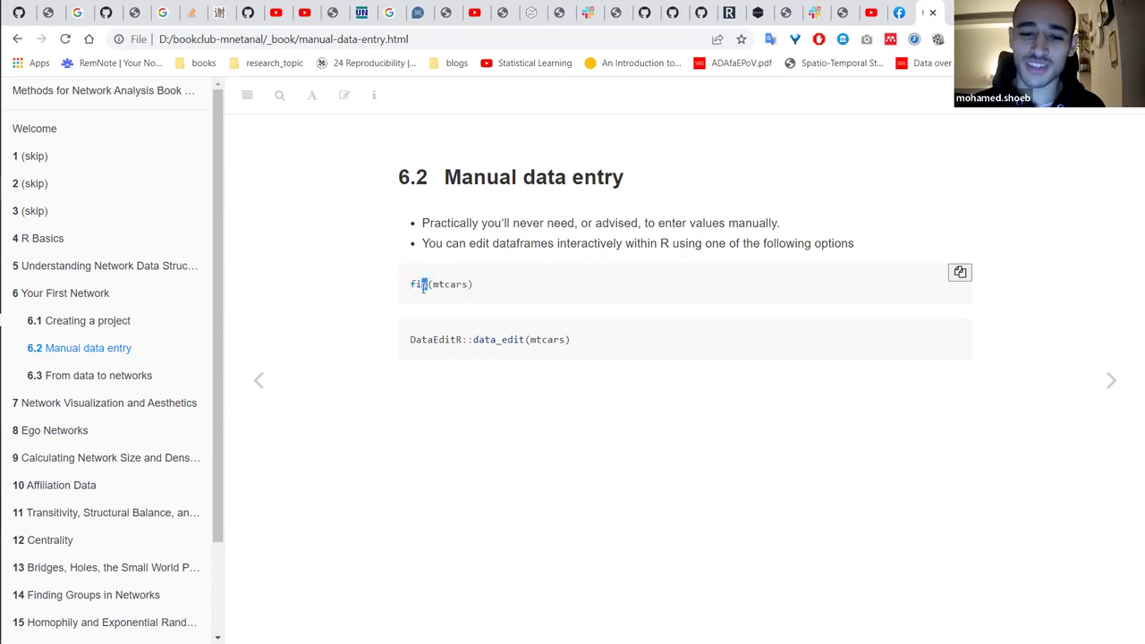
{"action": "double_click", "coordinate": [420, 285]}
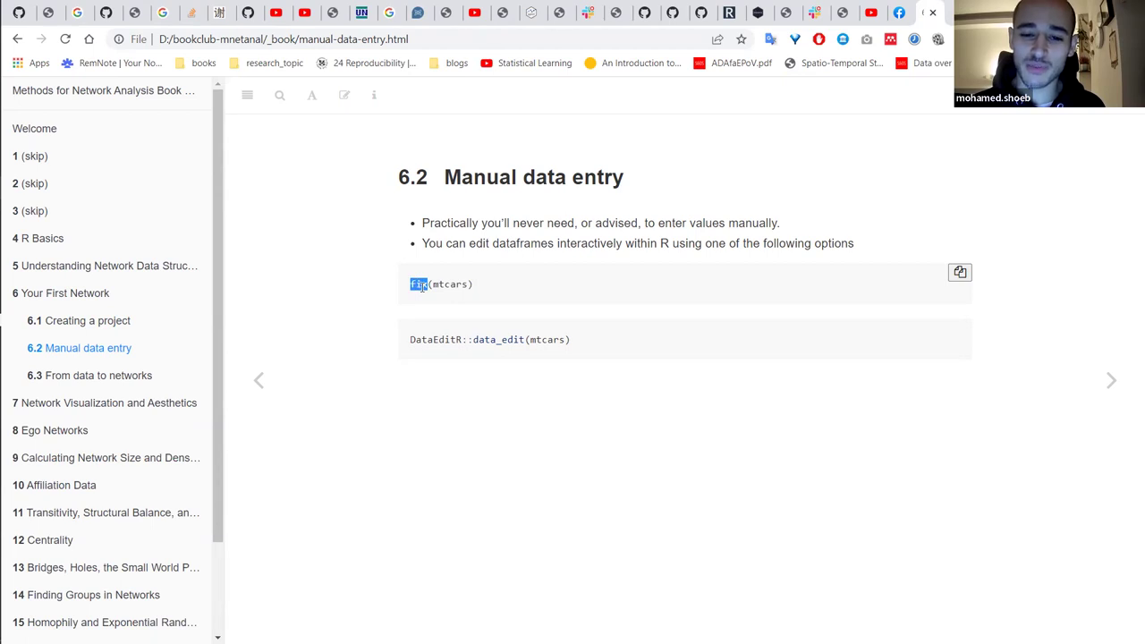
{"action": "left_click", "coordinate": [423, 301]}
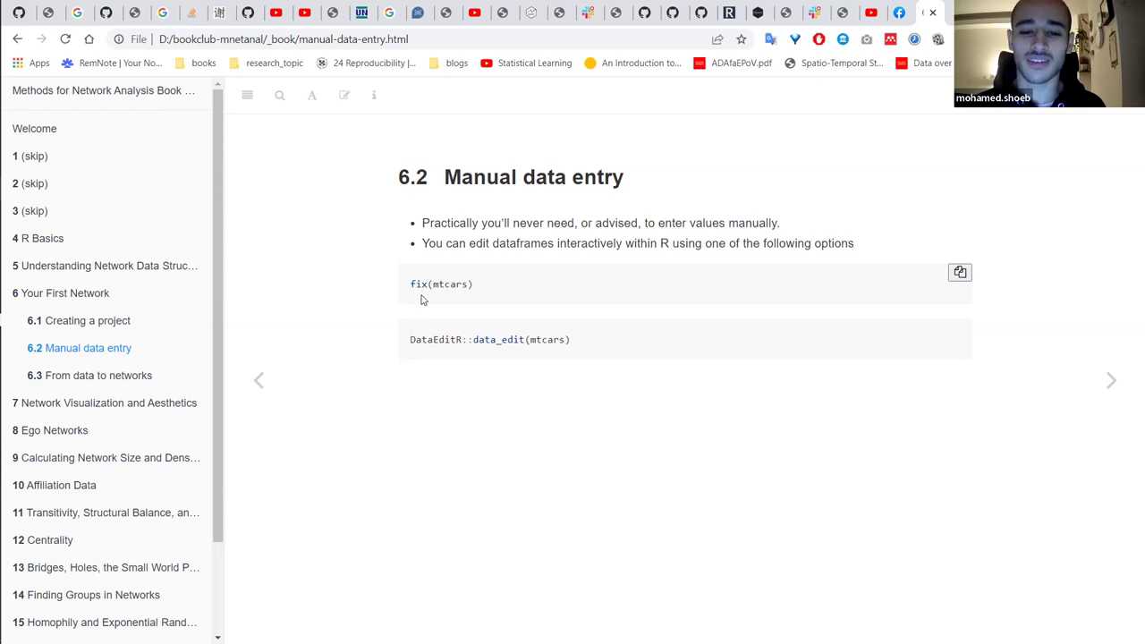
{"action": "triple_click", "coordinate": [414, 285]}
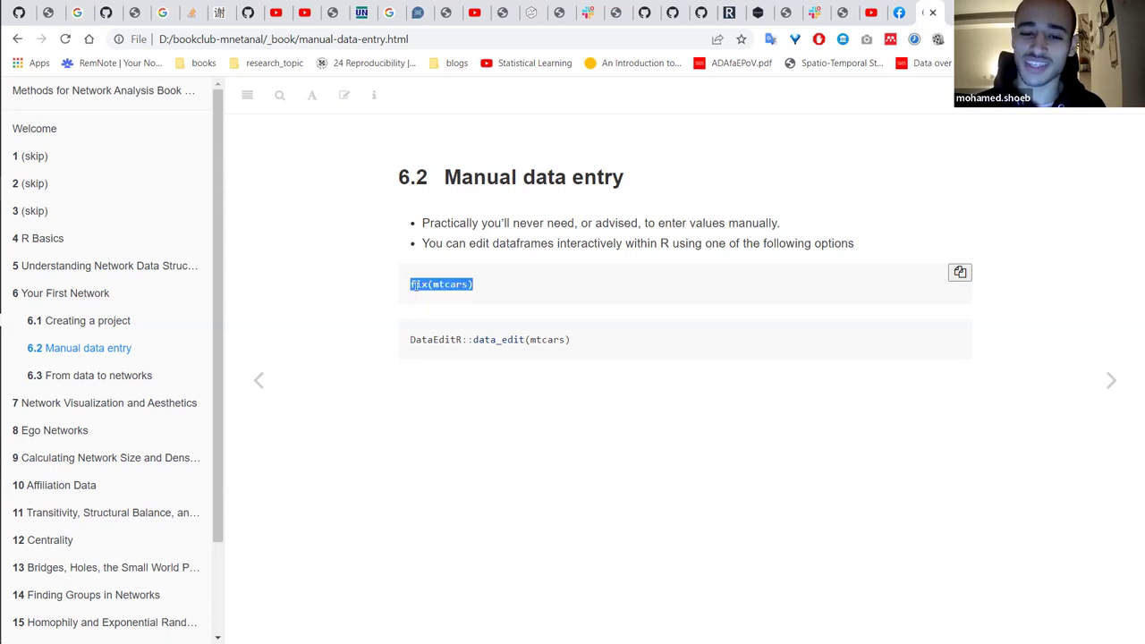
{"action": "left_click", "coordinate": [416, 285]}
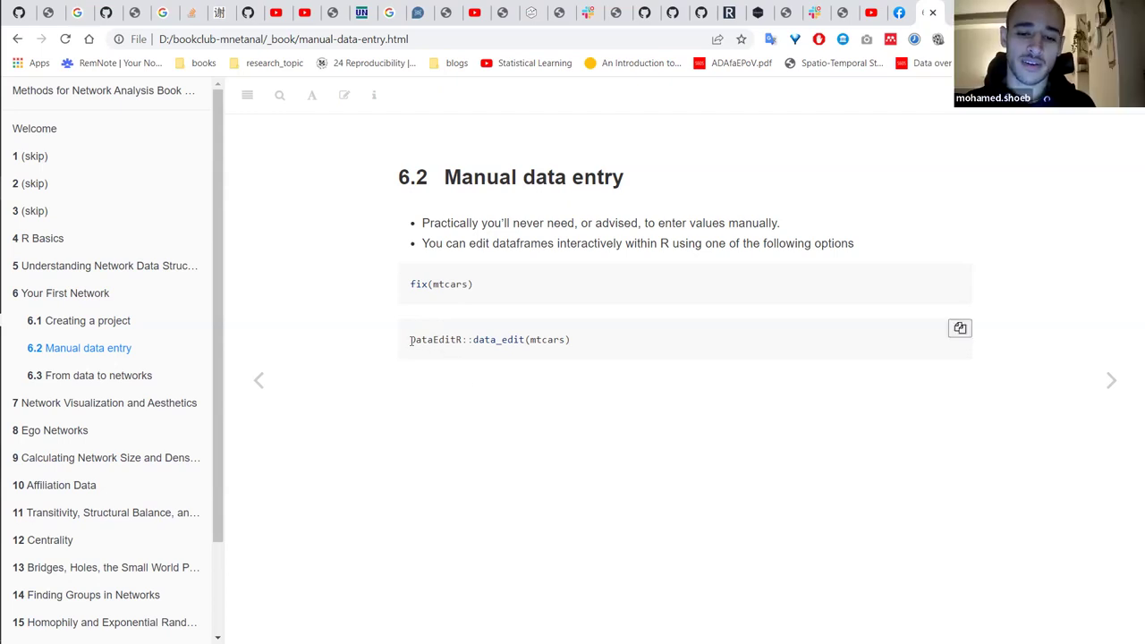
{"action": "left_click_drag", "start_coordinate": [410, 339], "coordinate": [463, 344]}
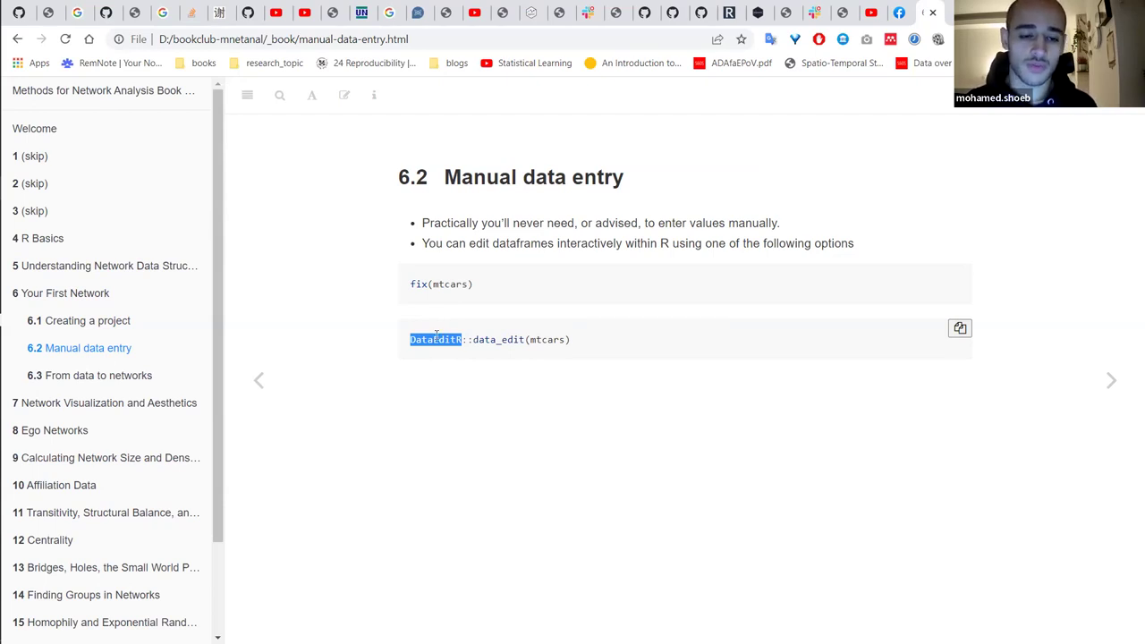
Open section 6.3 From data to networks and examine the code that builds and prints the edge list.
{"action": "left_click", "coordinate": [109, 376]}
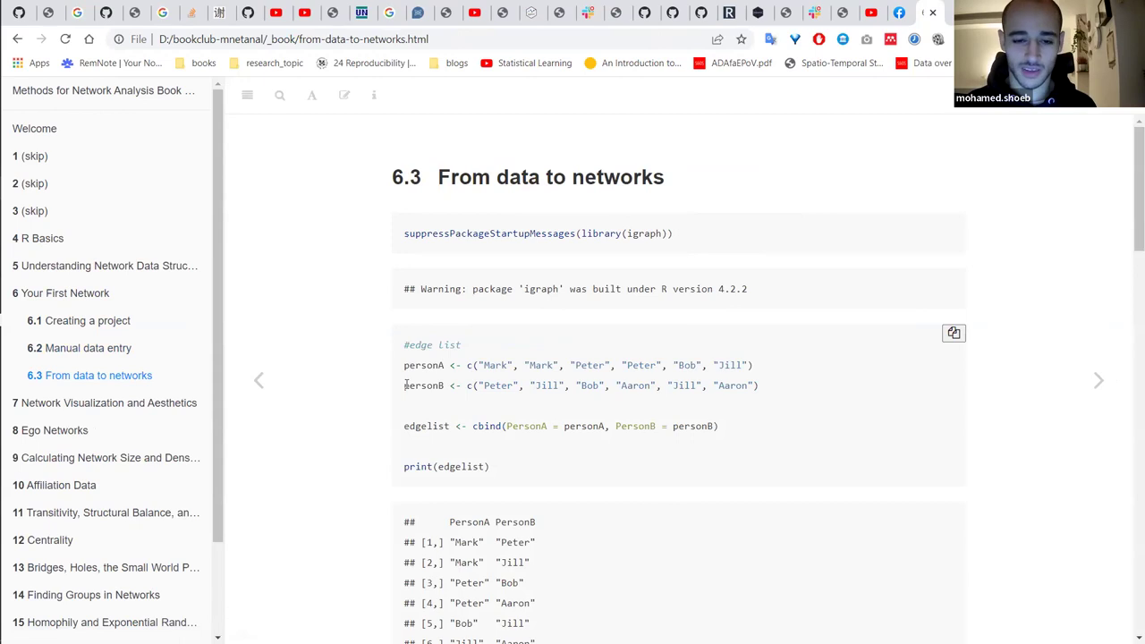
{"action": "scroll", "coordinate": [407, 386], "scroll_direction": "down", "scroll_amount": 1}
{"action": "scroll", "coordinate": [411, 385], "scroll_direction": "up", "scroll_amount": 1}
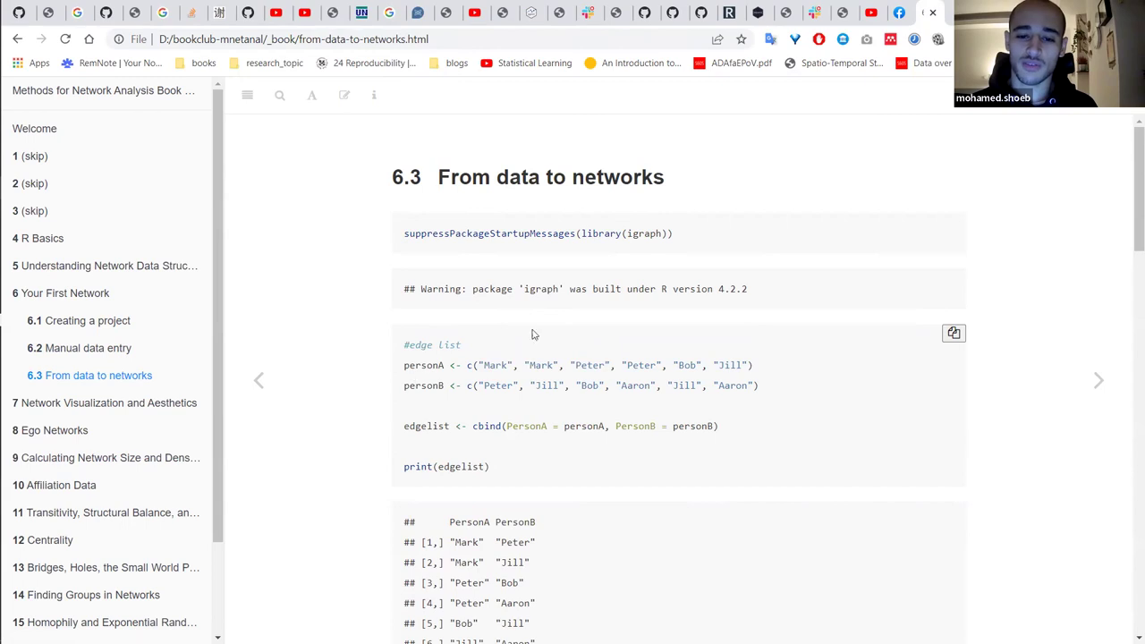
{"action": "scroll", "coordinate": [564, 337], "scroll_direction": "down", "scroll_amount": 1}
{"action": "scroll", "coordinate": [564, 340], "scroll_direction": "up", "scroll_amount": 1}
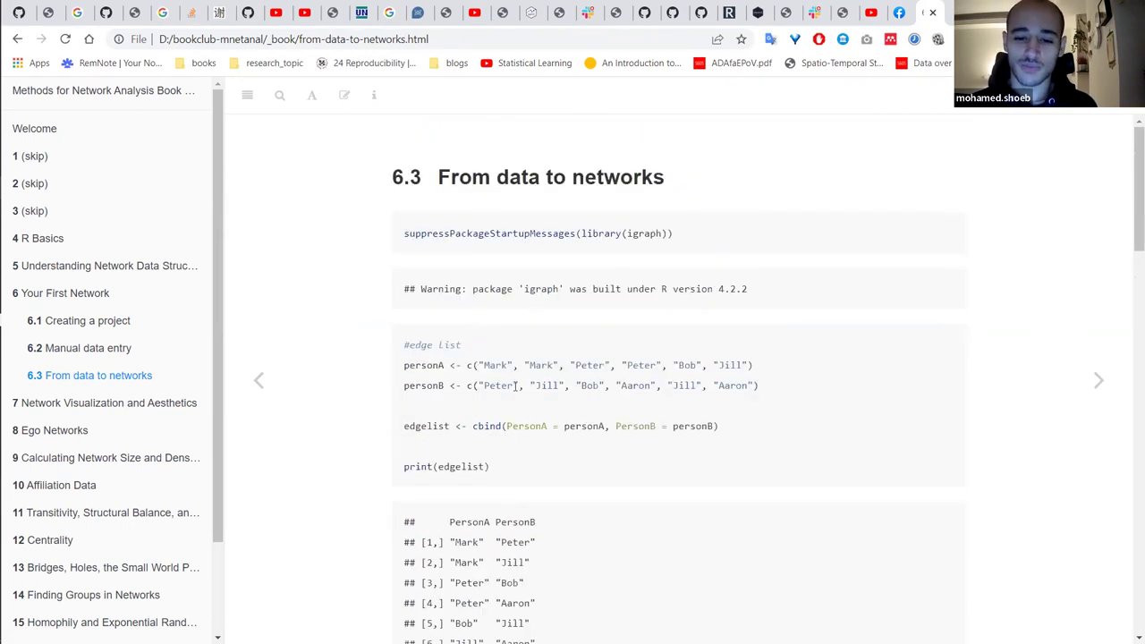
{"action": "scroll", "coordinate": [473, 459], "scroll_direction": "down", "scroll_amount": 1}
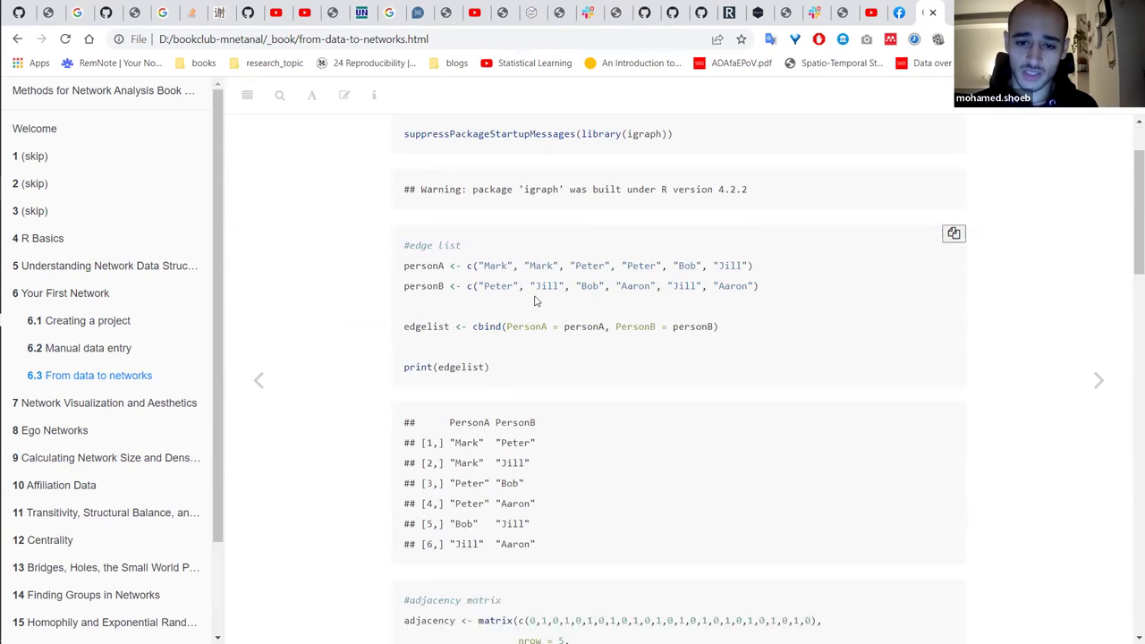
{"action": "scroll", "coordinate": [460, 396], "scroll_direction": "down", "scroll_amount": 1}
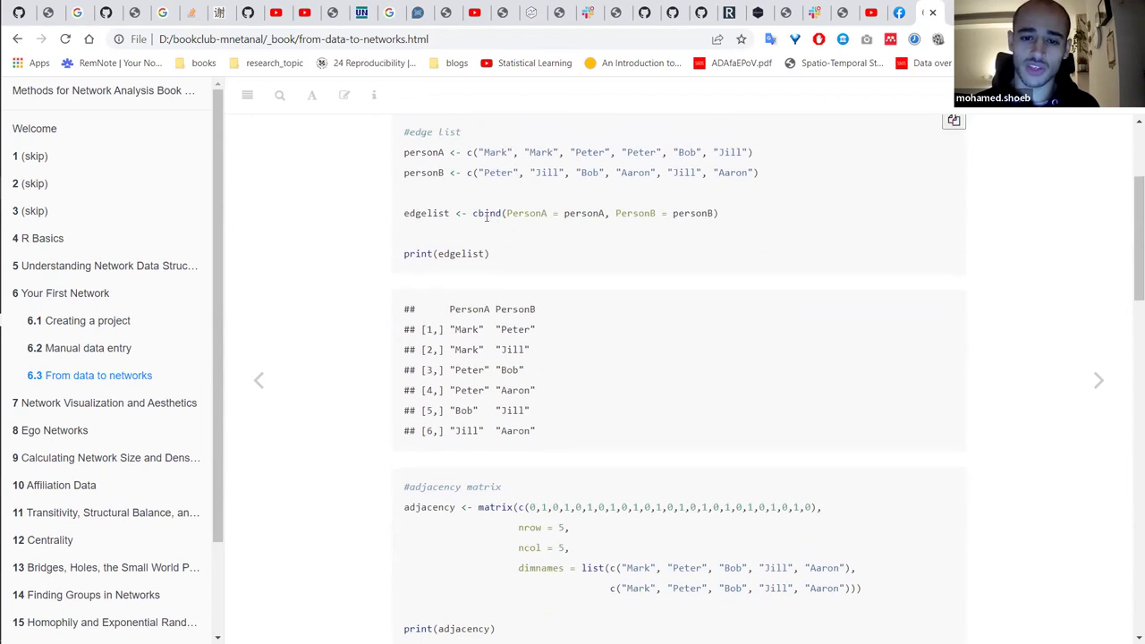
Examine the adjacency matrix example and the graph.edgelist code that turns the edge list into a network object.
{"action": "scroll", "coordinate": [478, 241], "scroll_direction": "down", "scroll_amount": 1}
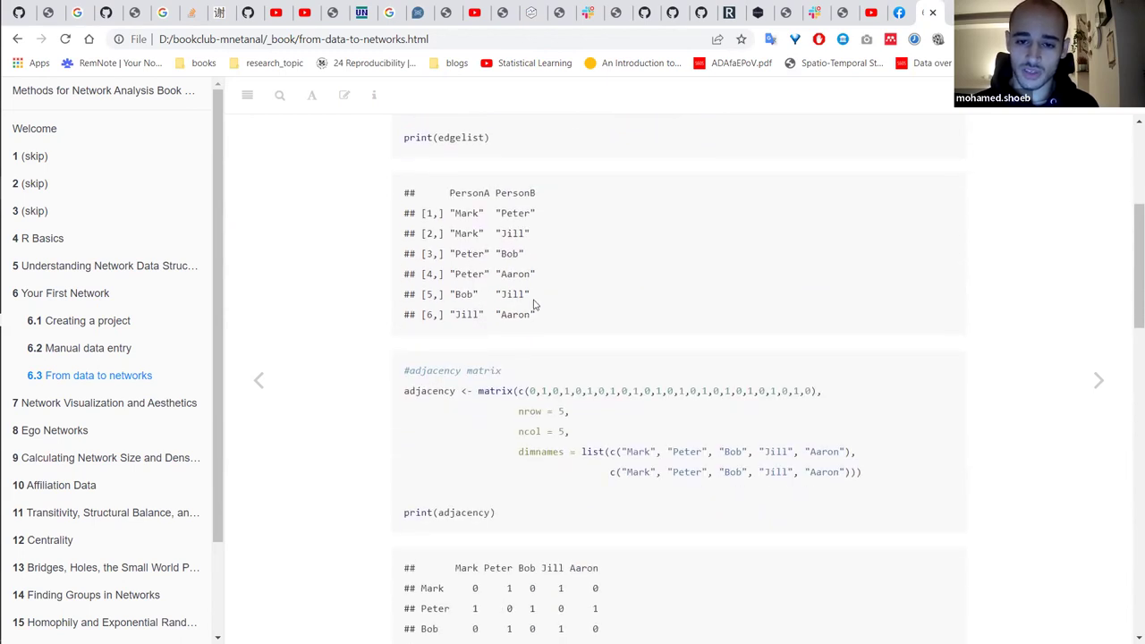
{"action": "scroll", "coordinate": [534, 304], "scroll_direction": "down", "scroll_amount": 1}
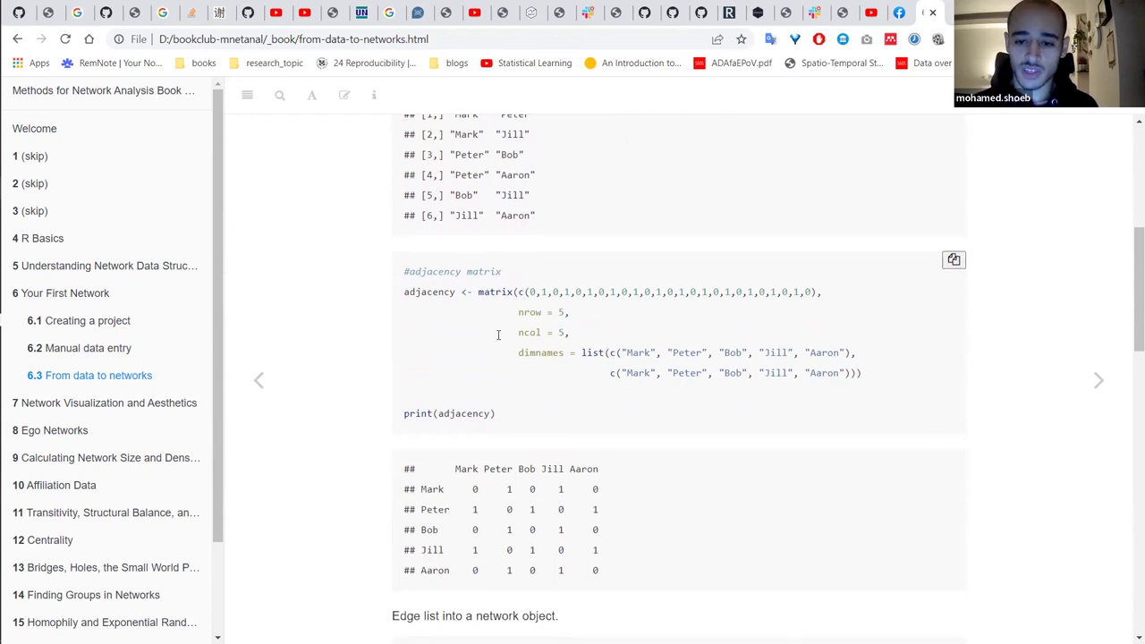
{"action": "scroll", "coordinate": [496, 333], "scroll_direction": "down", "scroll_amount": 1}
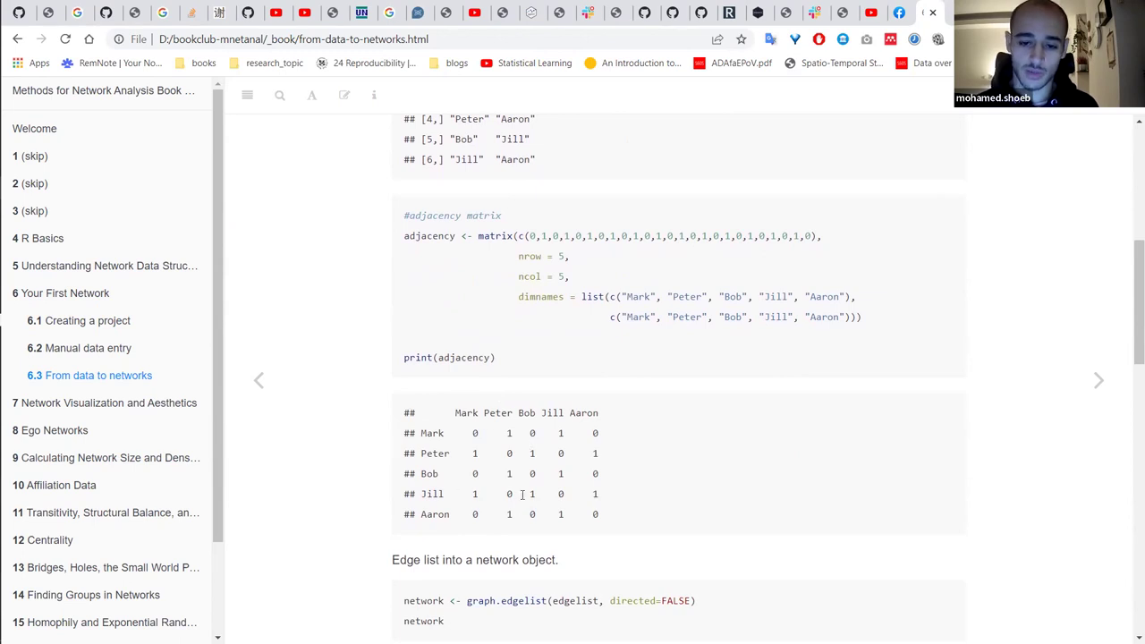
{"action": "scroll", "coordinate": [521, 494], "scroll_direction": "down", "scroll_amount": 3}
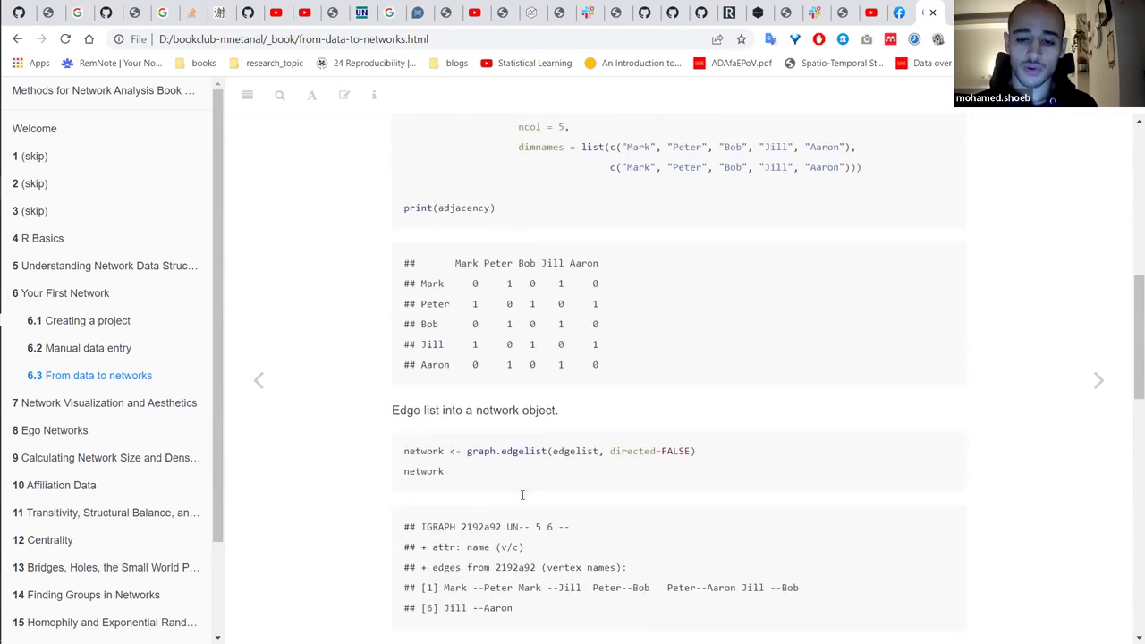
{"action": "scroll", "coordinate": [511, 465], "scroll_direction": "down", "scroll_amount": 1}
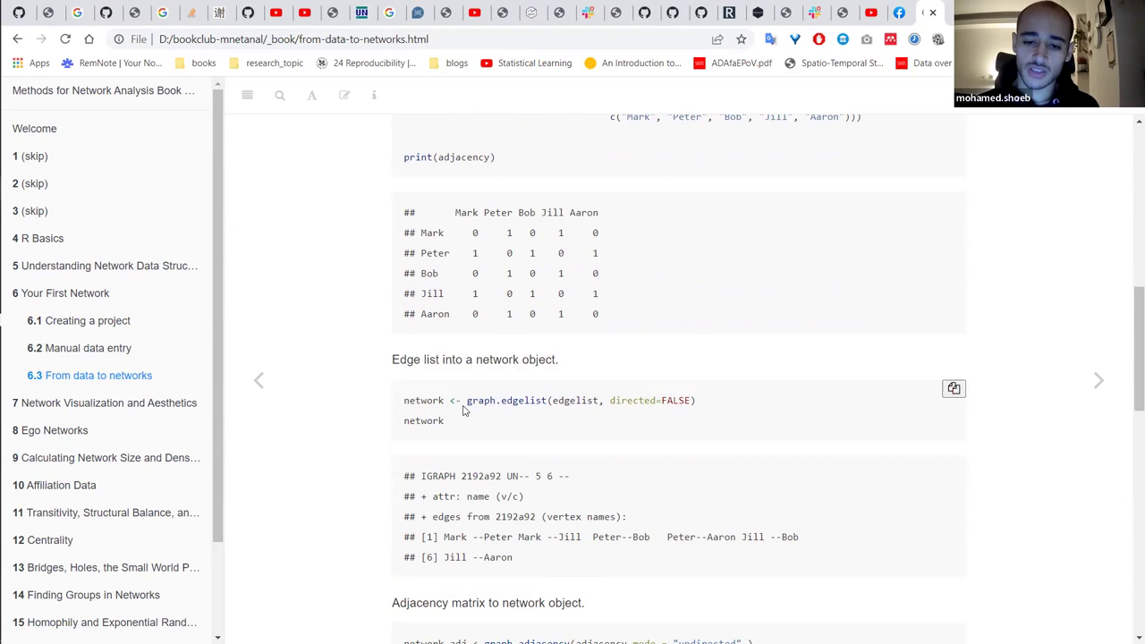
{"action": "scroll", "coordinate": [463, 409], "scroll_direction": "down", "scroll_amount": 1}
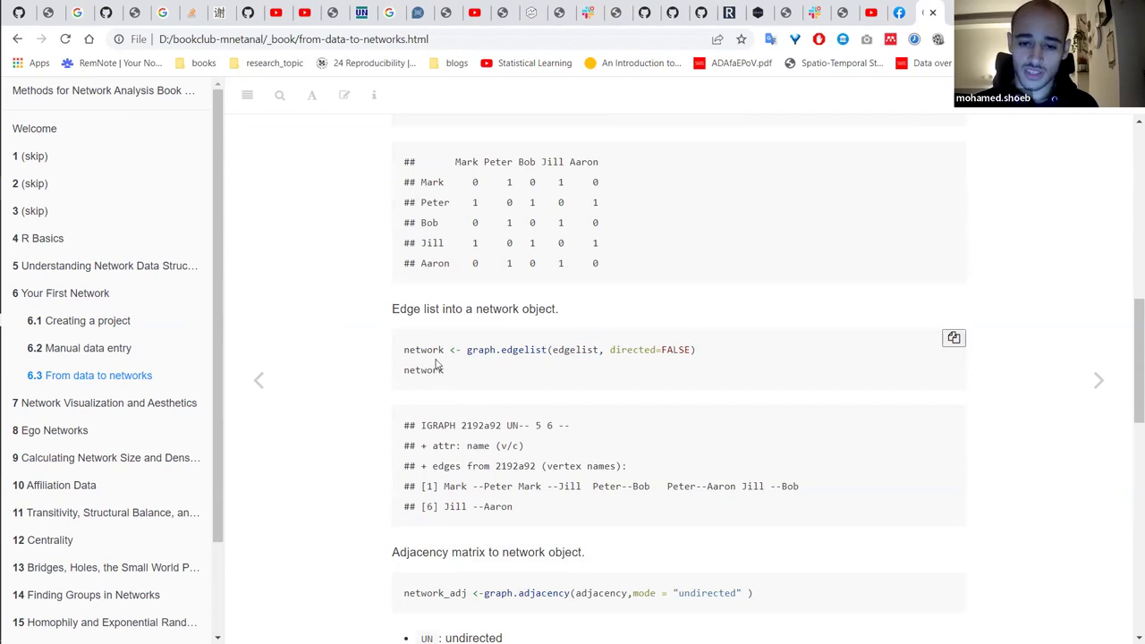
Highlight the graph identifier in the first line of the IGRAPH output below the graph.edgelist code.
{"action": "scroll", "coordinate": [447, 442], "scroll_direction": "down", "scroll_amount": 2}
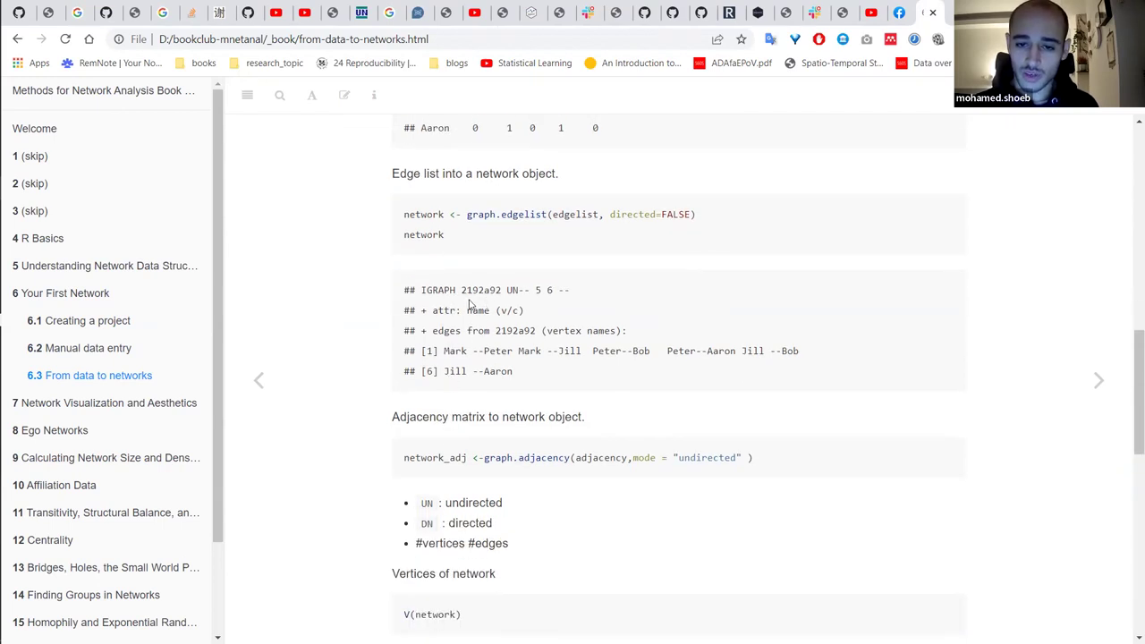
{"action": "scroll", "coordinate": [558, 341], "scroll_direction": "down", "scroll_amount": 1}
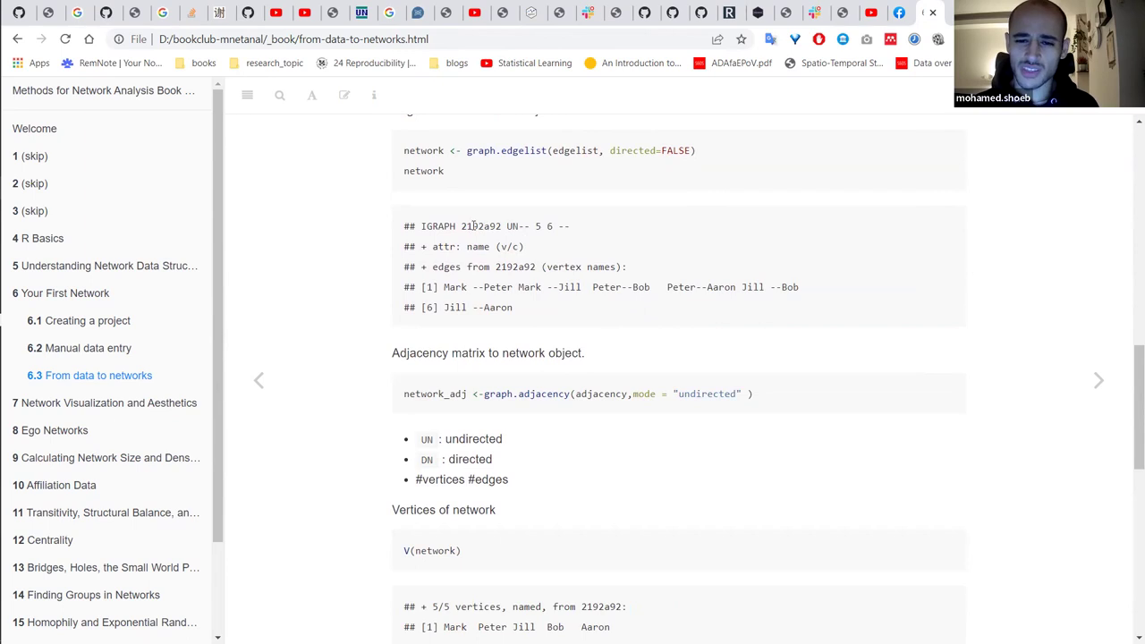
{"action": "left_click_drag", "start_coordinate": [460, 225], "coordinate": [502, 226]}
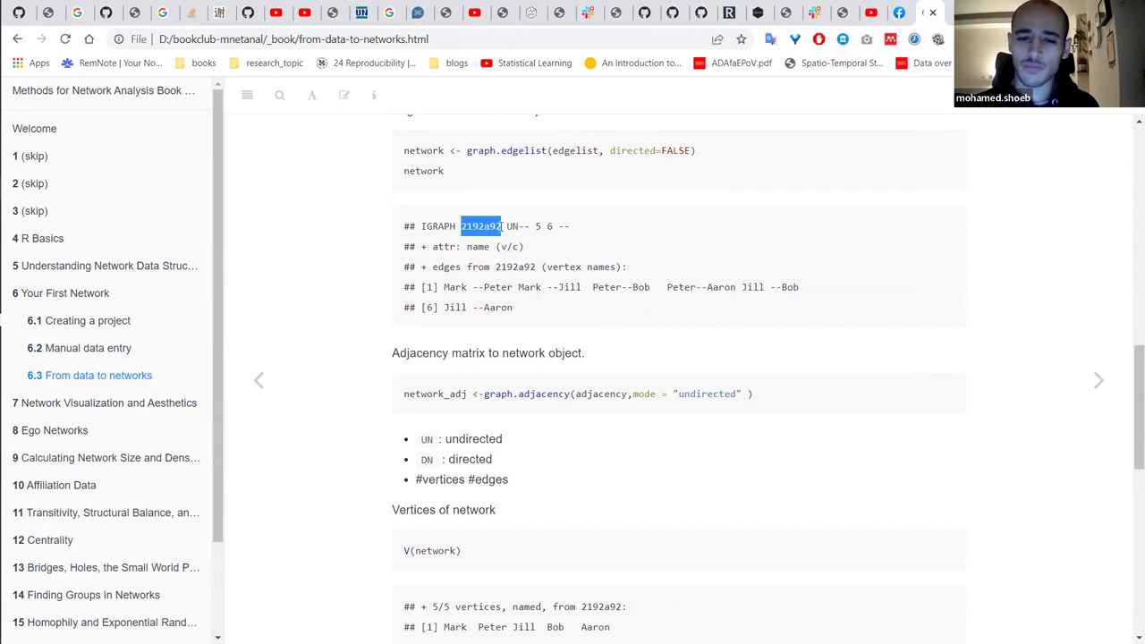
{"action": "left_click", "coordinate": [500, 226]}
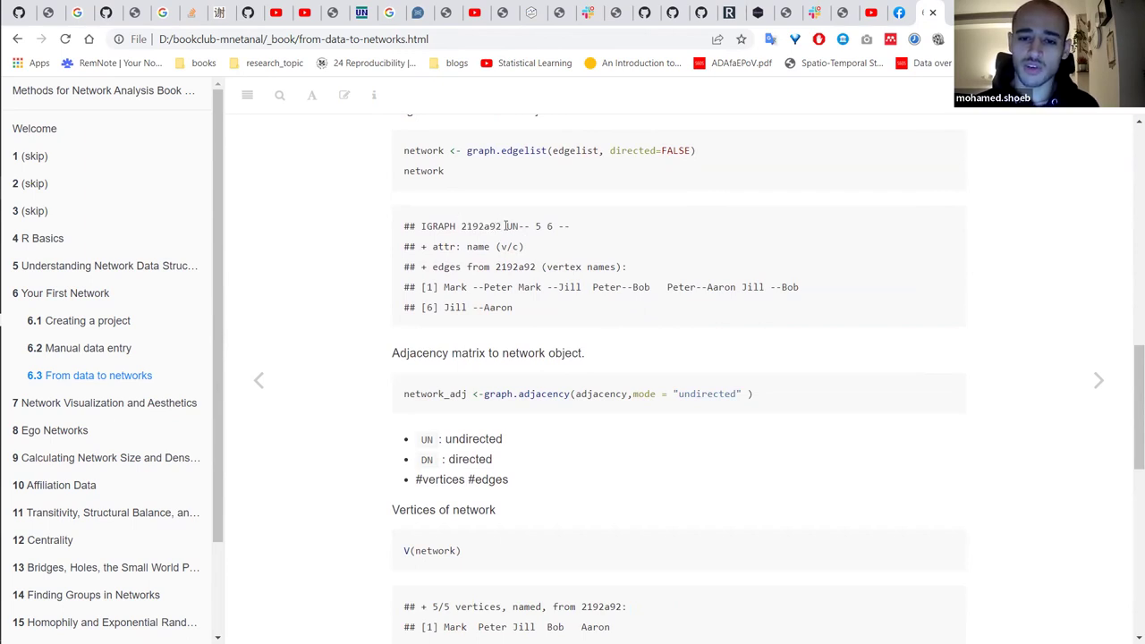
{"action": "double_click", "coordinate": [467, 226]}
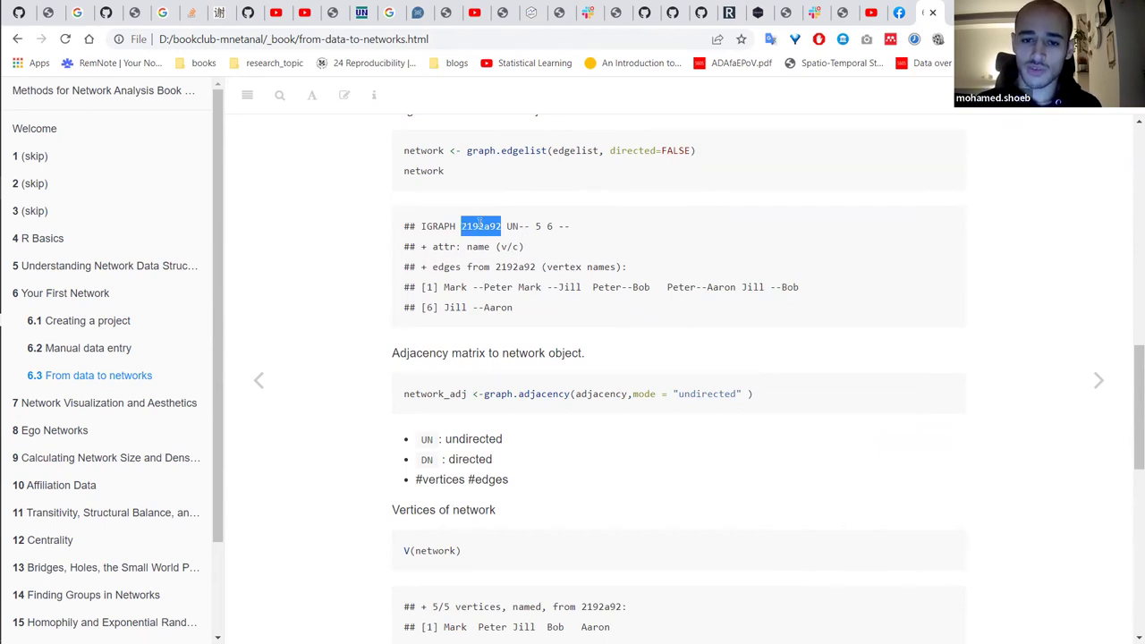
{"action": "left_click", "coordinate": [461, 226]}
{"action": "left_click_drag", "start_coordinate": [461, 225], "coordinate": [501, 226]}
{"action": "left_click", "coordinate": [513, 230]}
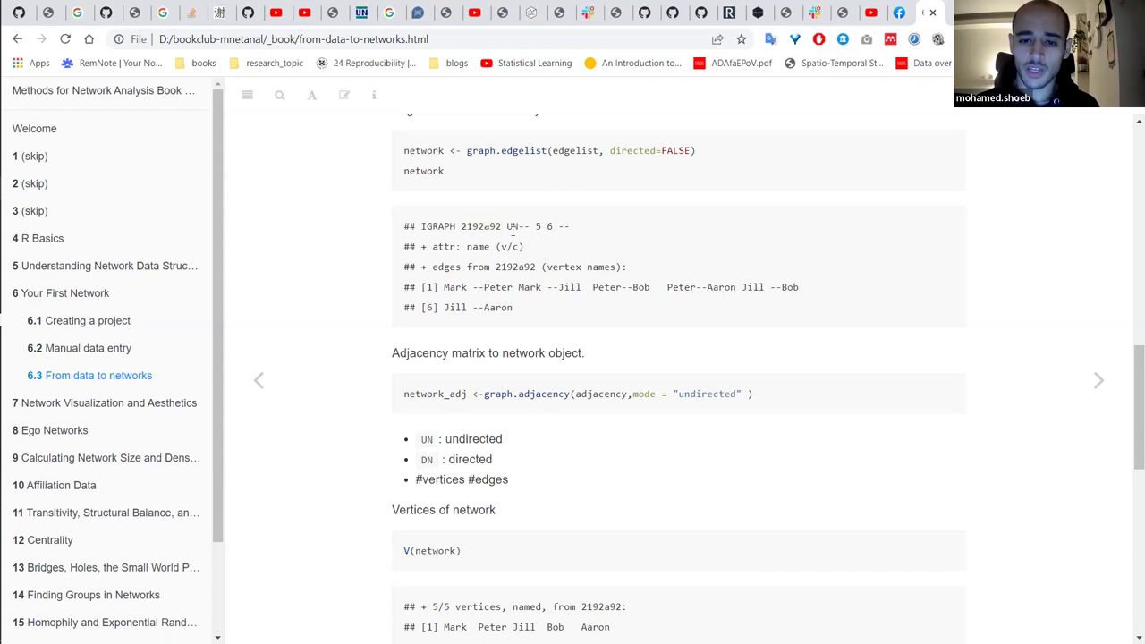
Highlight the UN flag, the vertex and edge counts, and the graph identifier on the edges line of the IGRAPH output.
{"action": "left_click_drag", "start_coordinate": [507, 226], "coordinate": [520, 229]}
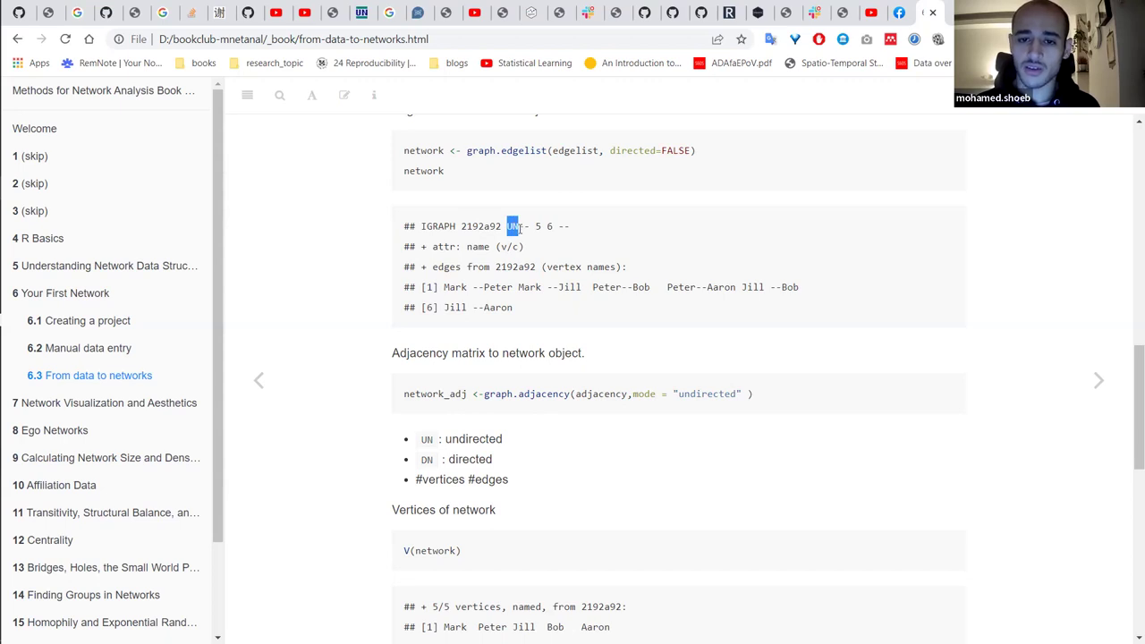
{"action": "left_click_drag", "start_coordinate": [534, 227], "coordinate": [546, 228]}
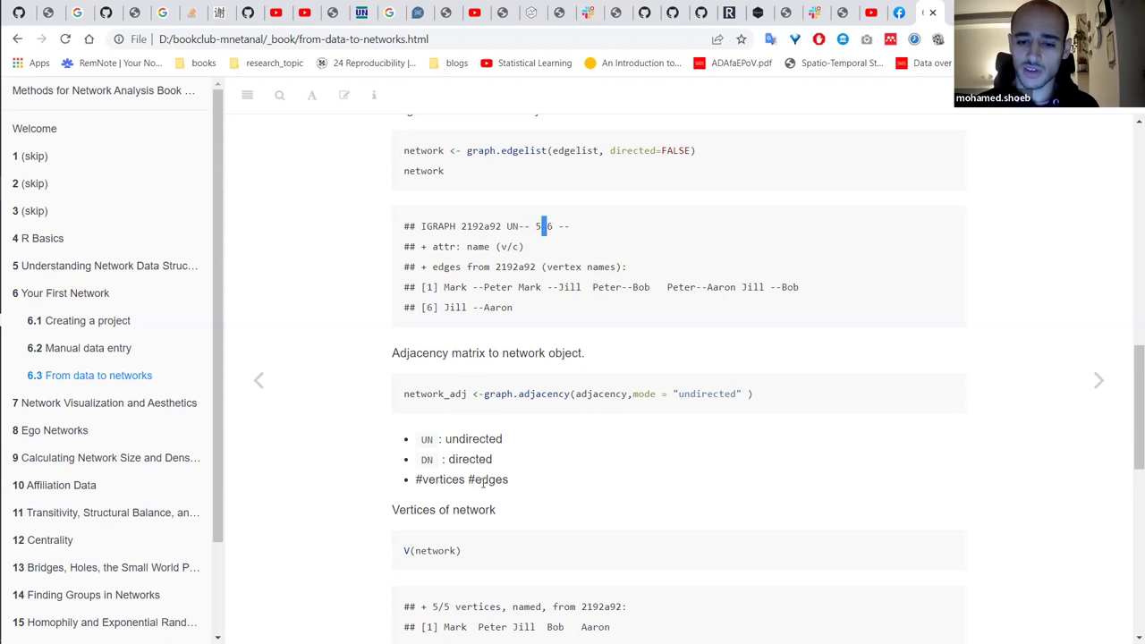
{"action": "left_click", "coordinate": [535, 237]}
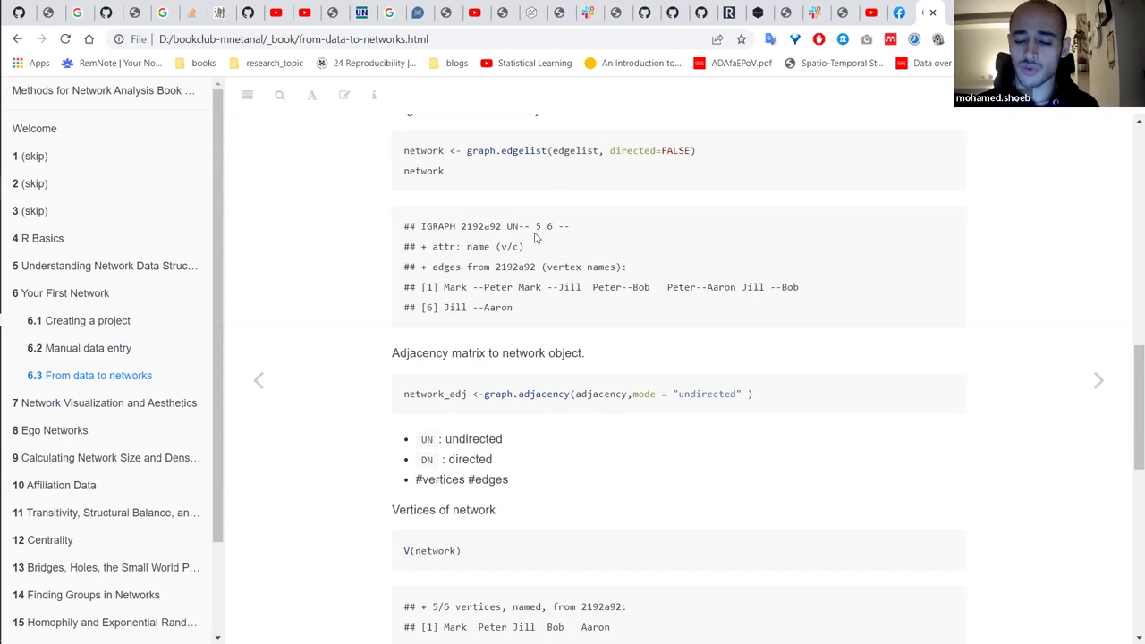
{"action": "double_click", "coordinate": [549, 227]}
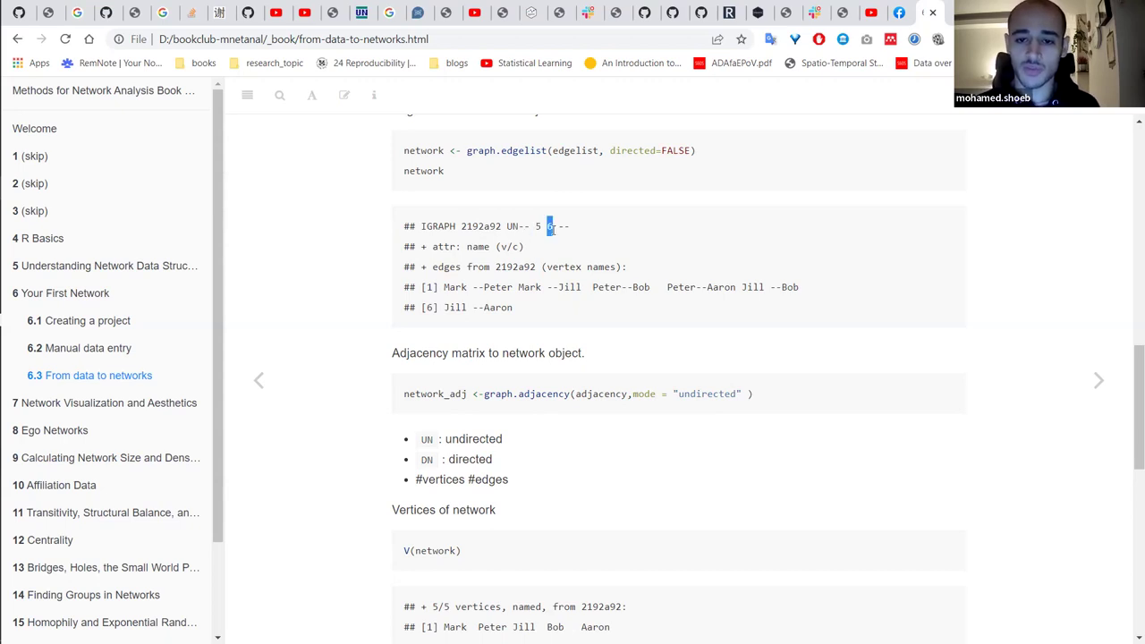
{"action": "left_click", "coordinate": [491, 248]}
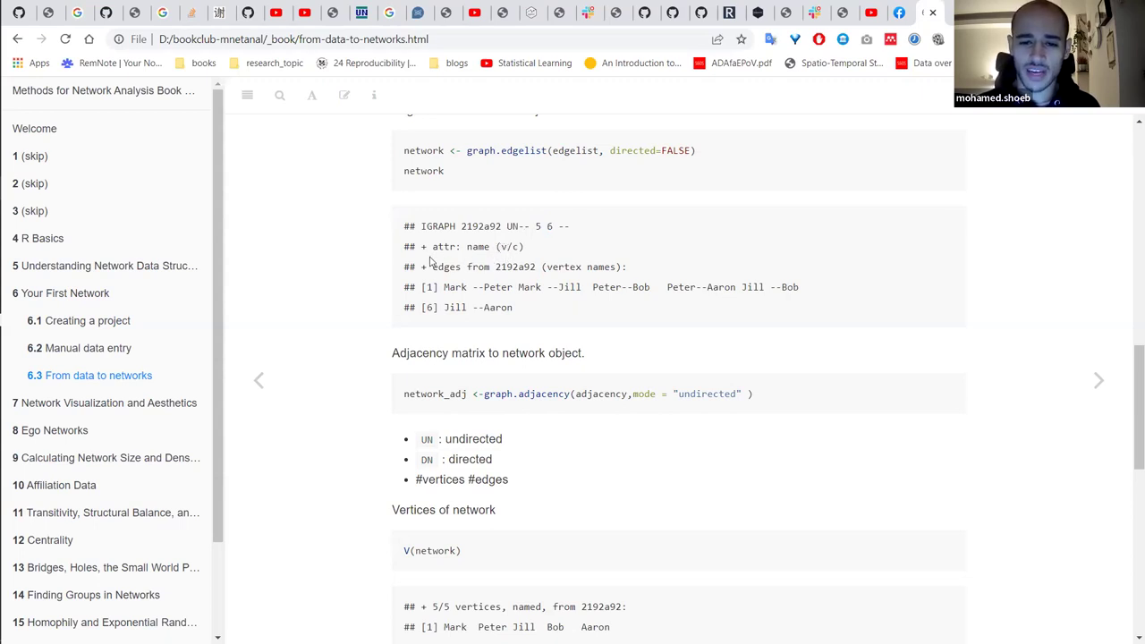
{"action": "double_click", "coordinate": [503, 273]}
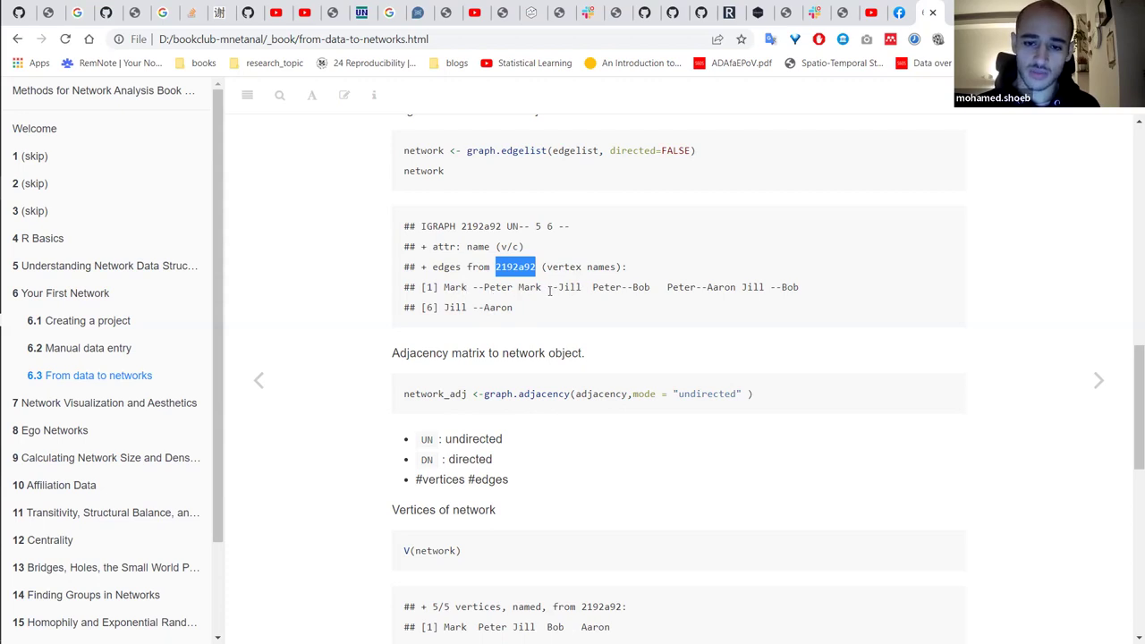
Examine the graph.adjacency code against the IGRAPH output and highlight the DN code in the notes on directed and undirected networks.
{"action": "scroll", "coordinate": [547, 268], "scroll_direction": "down", "scroll_amount": 1}
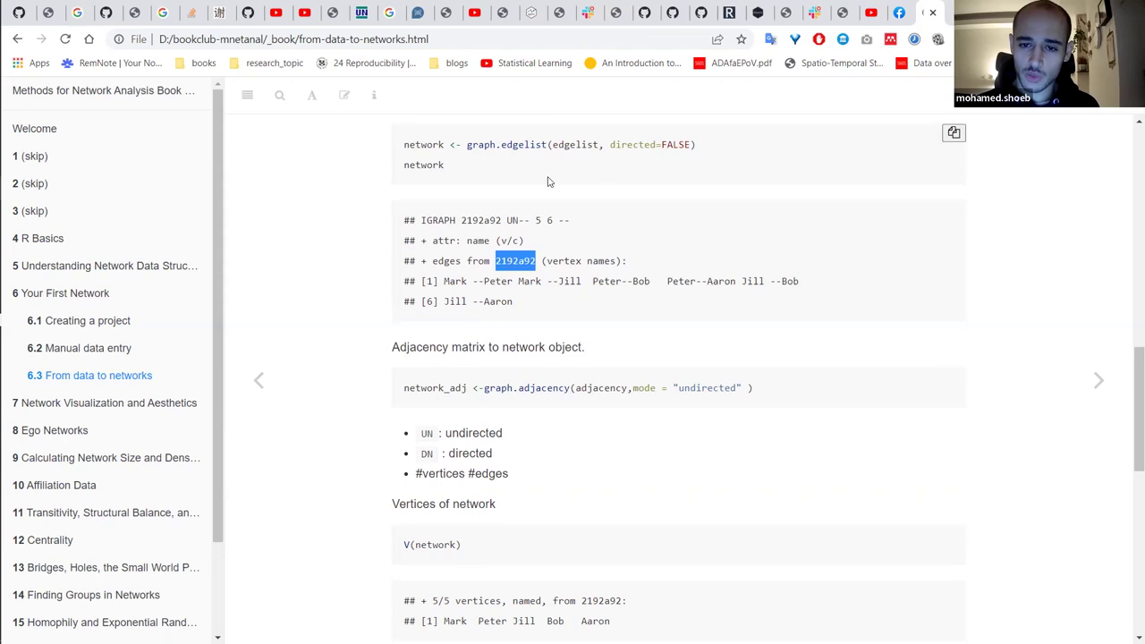
{"action": "scroll", "coordinate": [547, 183], "scroll_direction": "up", "scroll_amount": 1}
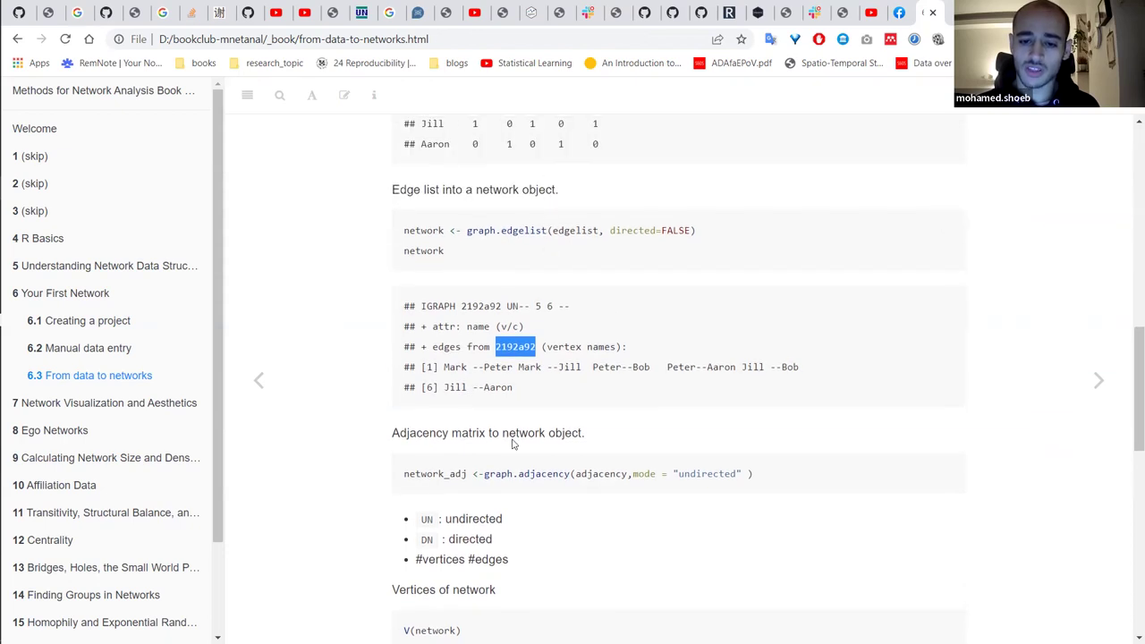
{"action": "scroll", "coordinate": [512, 443], "scroll_direction": "down", "scroll_amount": 2}
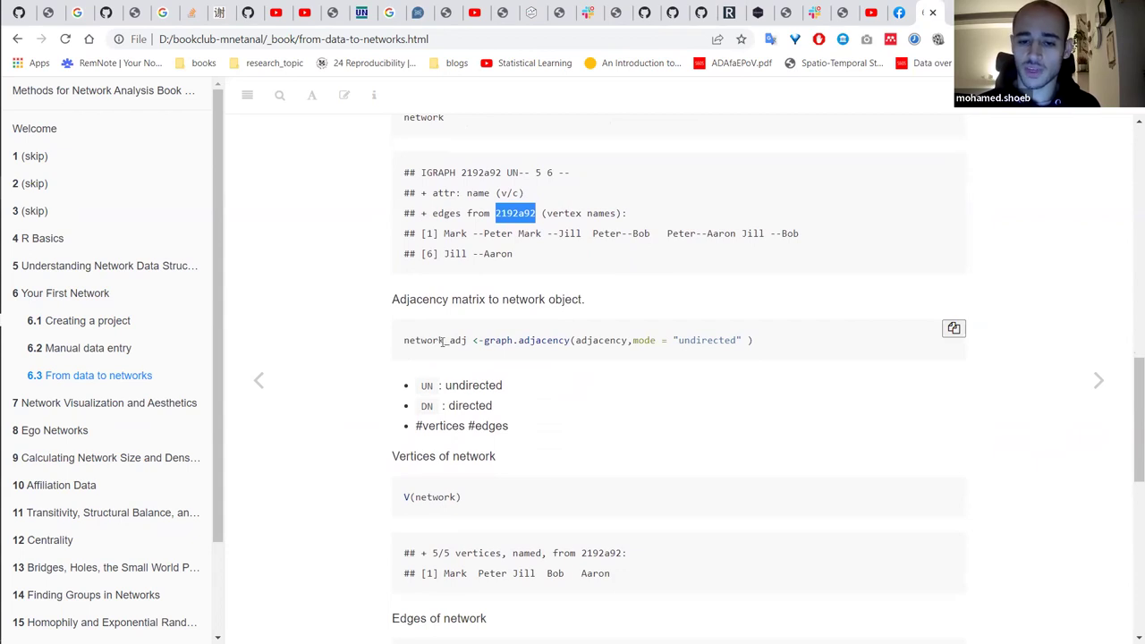
{"action": "scroll", "coordinate": [440, 340], "scroll_direction": "down", "scroll_amount": 2}
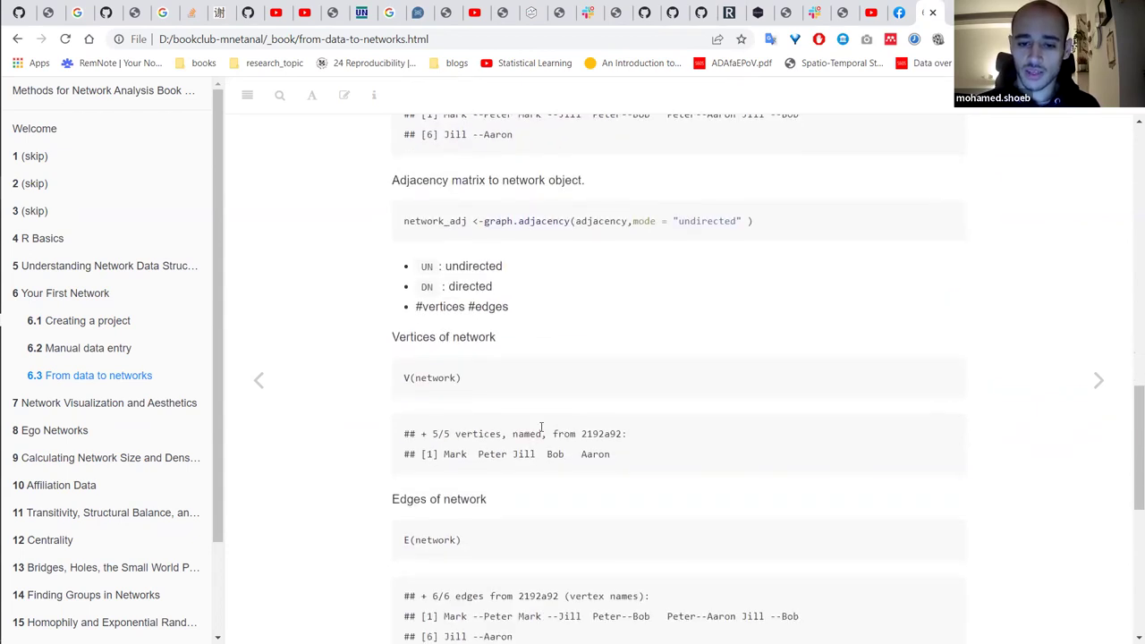
{"action": "scroll", "coordinate": [541, 431], "scroll_direction": "up", "scroll_amount": 1}
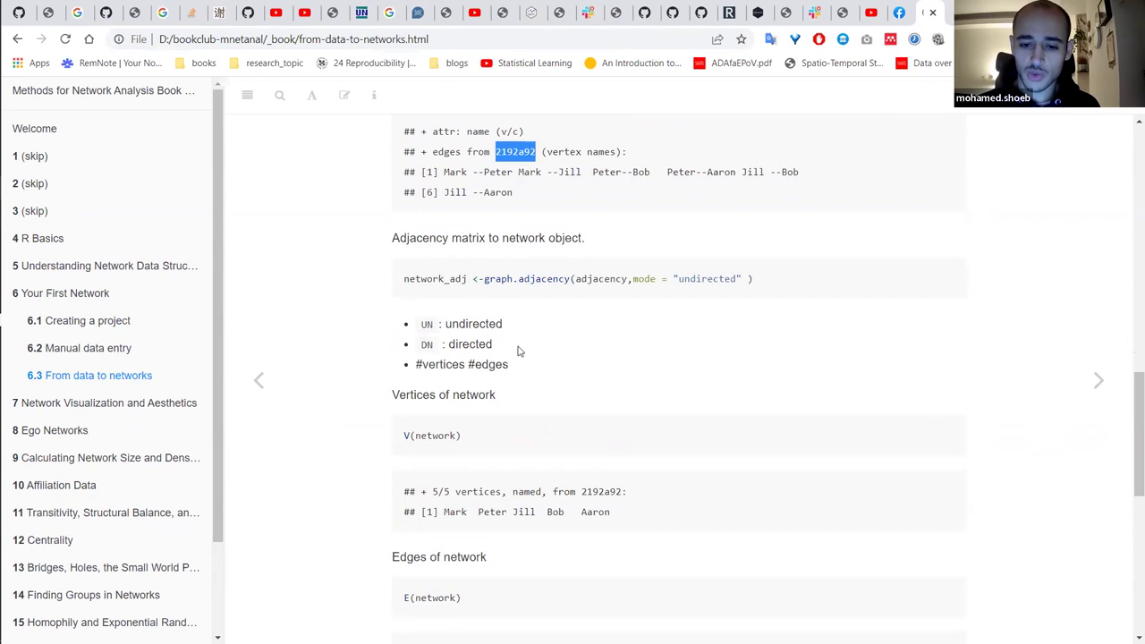
{"action": "scroll", "coordinate": [526, 463], "scroll_direction": "down", "scroll_amount": 1}
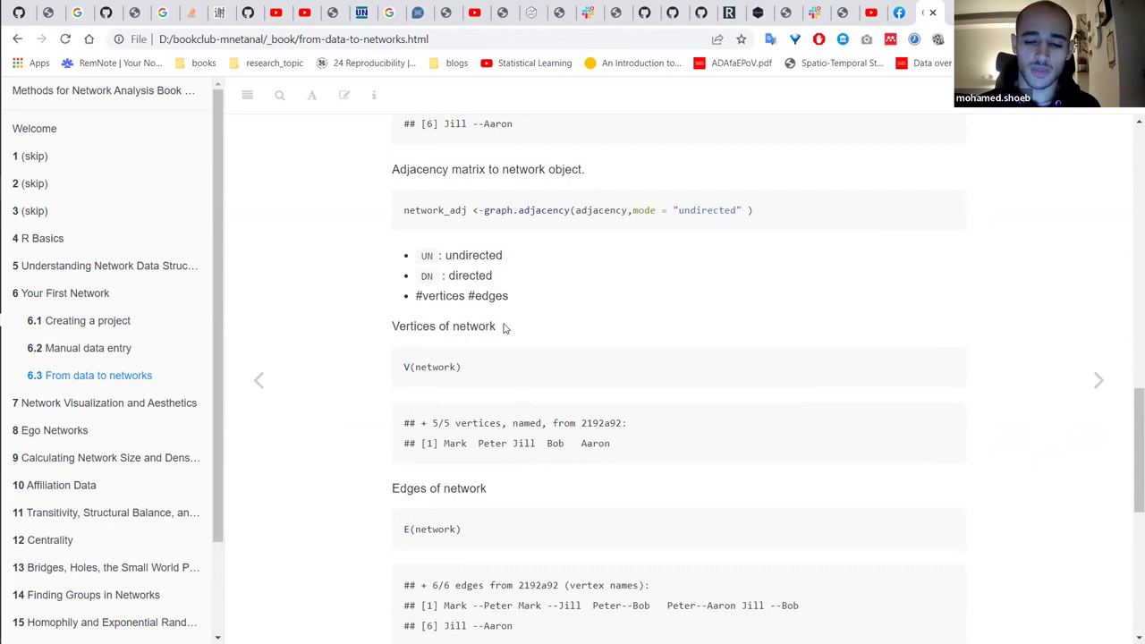
{"action": "scroll", "coordinate": [504, 328], "scroll_direction": "down", "scroll_amount": 1}
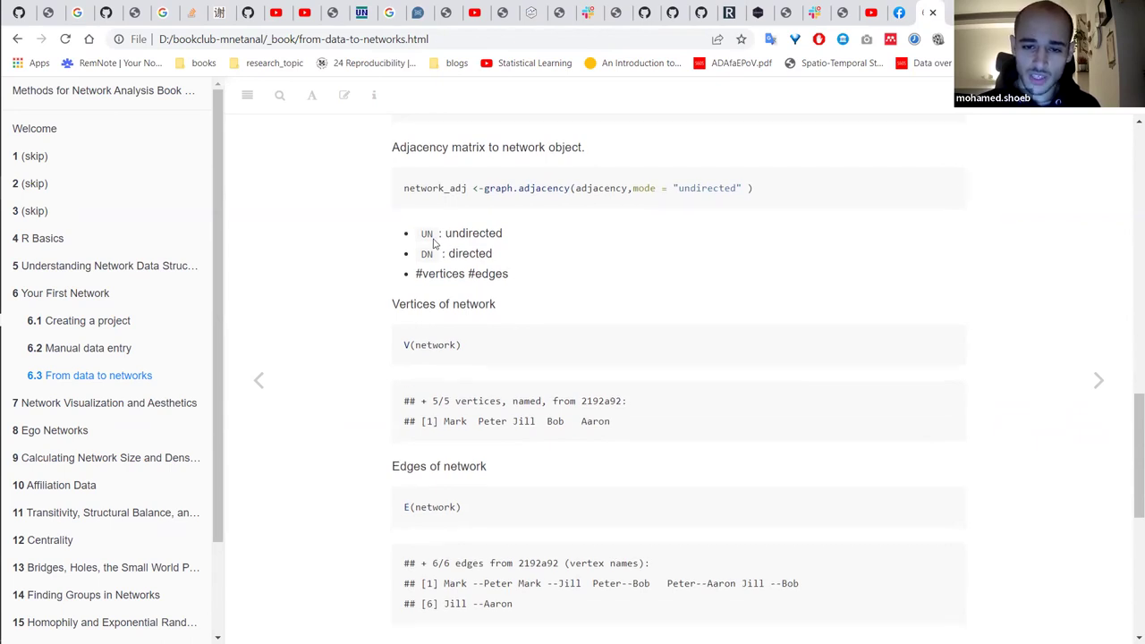
{"action": "scroll", "coordinate": [426, 304], "scroll_direction": "up", "scroll_amount": 1}
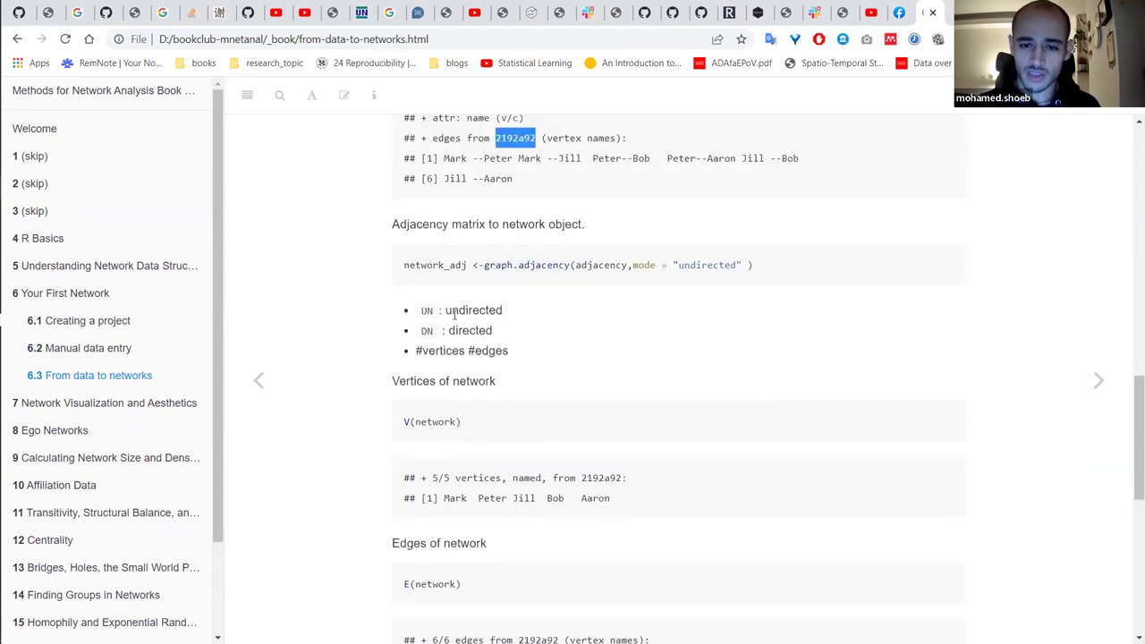
{"action": "left_click_drag", "start_coordinate": [423, 330], "coordinate": [439, 335]}
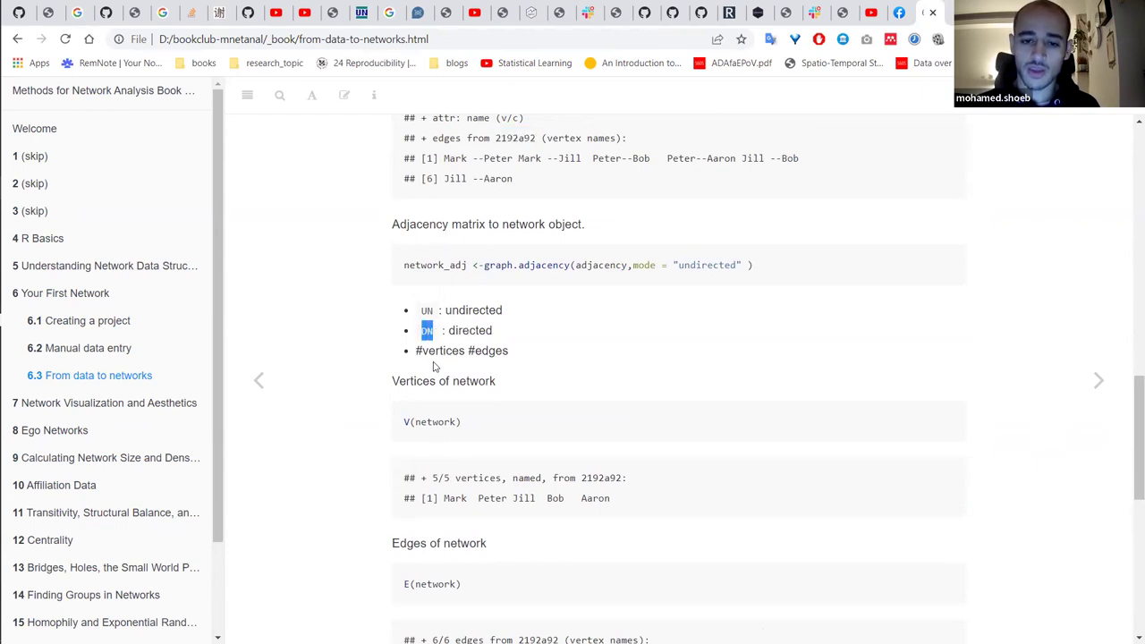
{"action": "scroll", "coordinate": [600, 225], "scroll_direction": "up", "scroll_amount": 1}
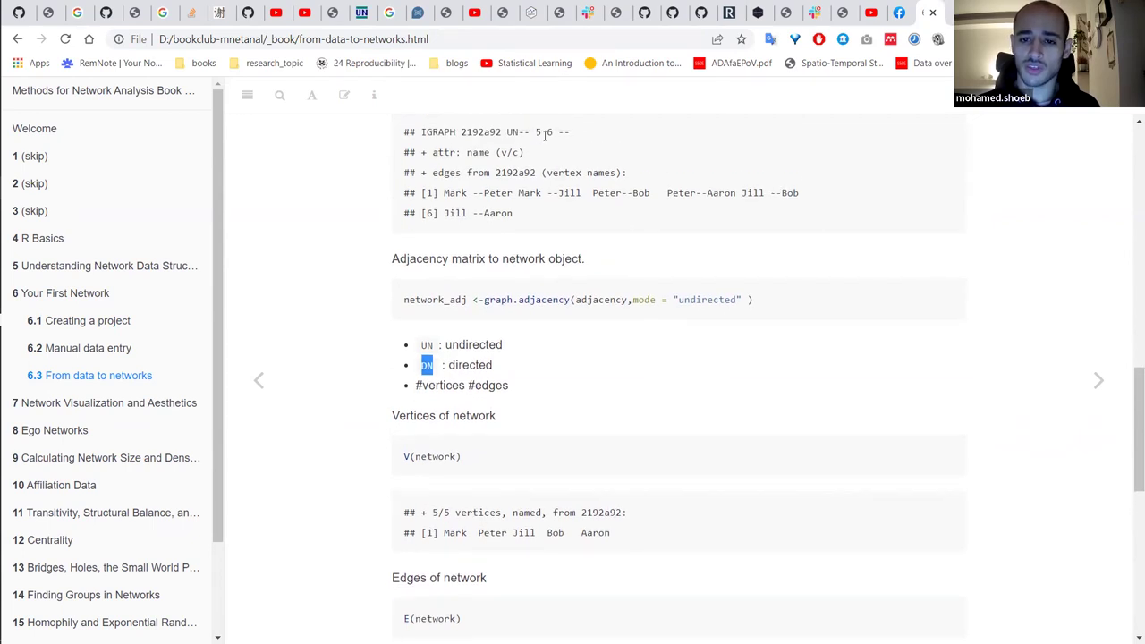
{"action": "scroll", "coordinate": [667, 319], "scroll_direction": "up", "scroll_amount": 1}
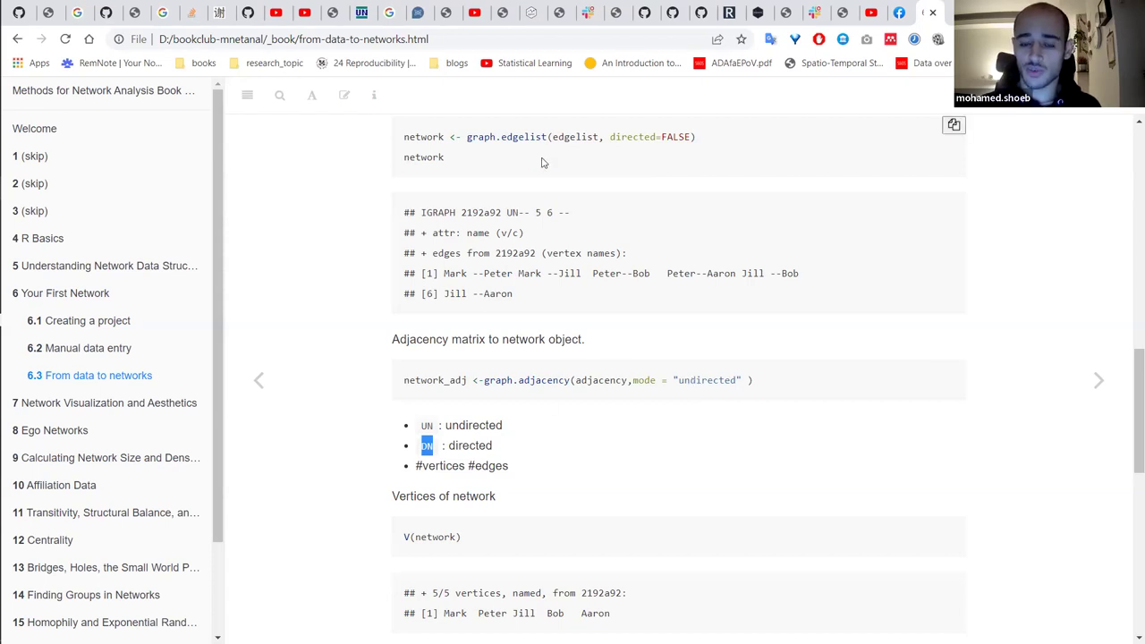
Highlight the V function in the Vertices of network example and examine its output.
{"action": "scroll", "coordinate": [588, 466], "scroll_direction": "down", "scroll_amount": 3}
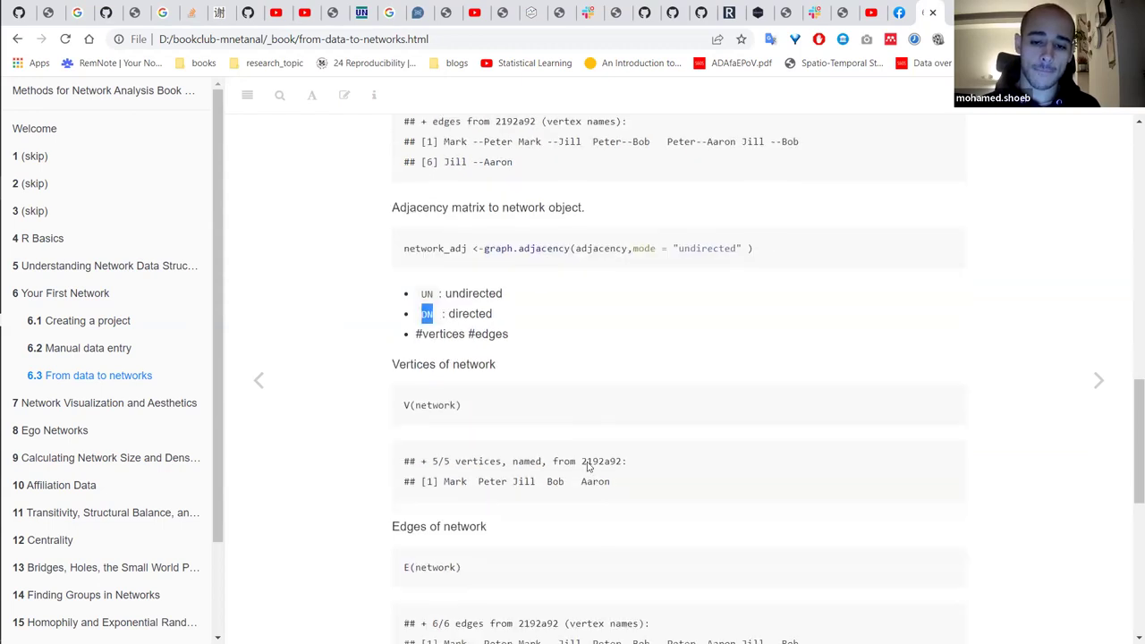
{"action": "scroll", "coordinate": [589, 466], "scroll_direction": "down", "scroll_amount": 2}
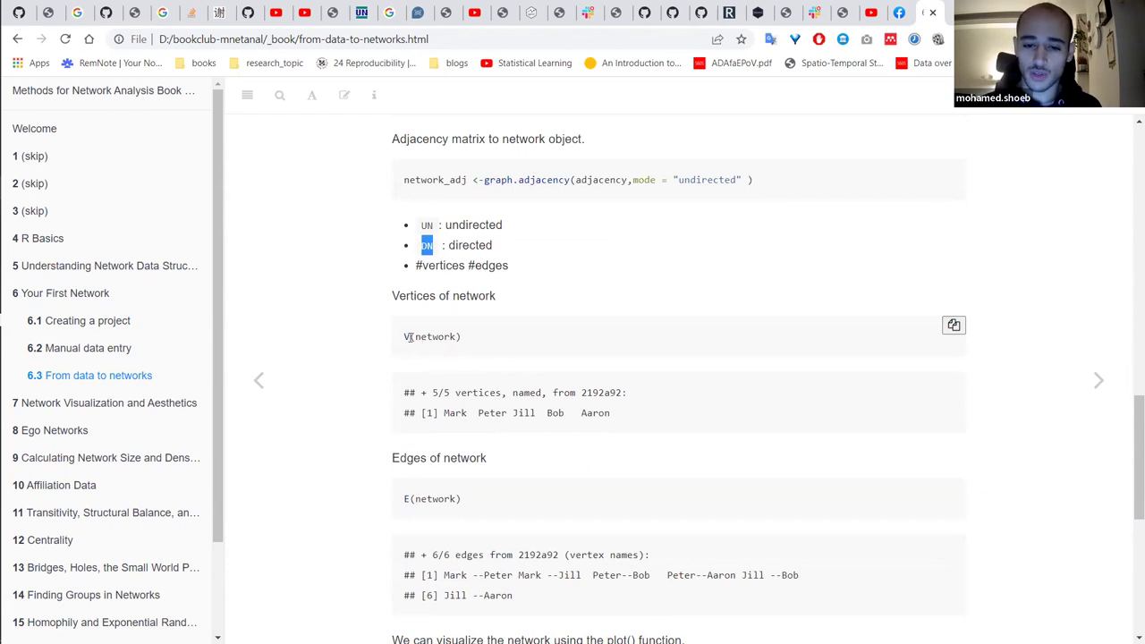
{"action": "left_click", "coordinate": [405, 334]}
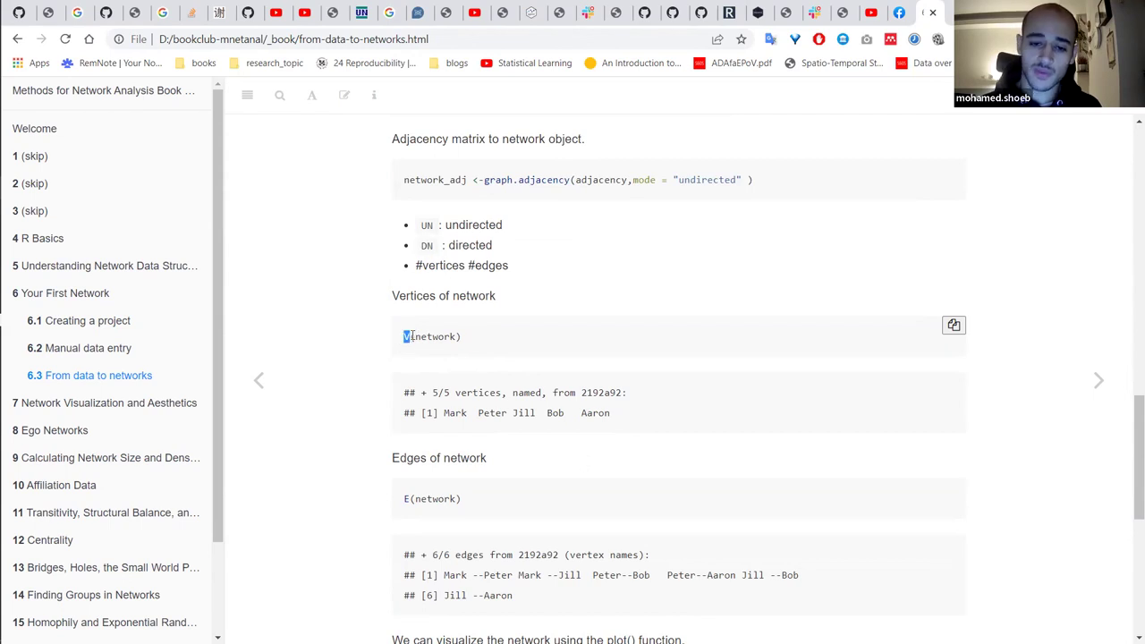
{"action": "scroll", "coordinate": [460, 401], "scroll_direction": "down", "scroll_amount": 1}
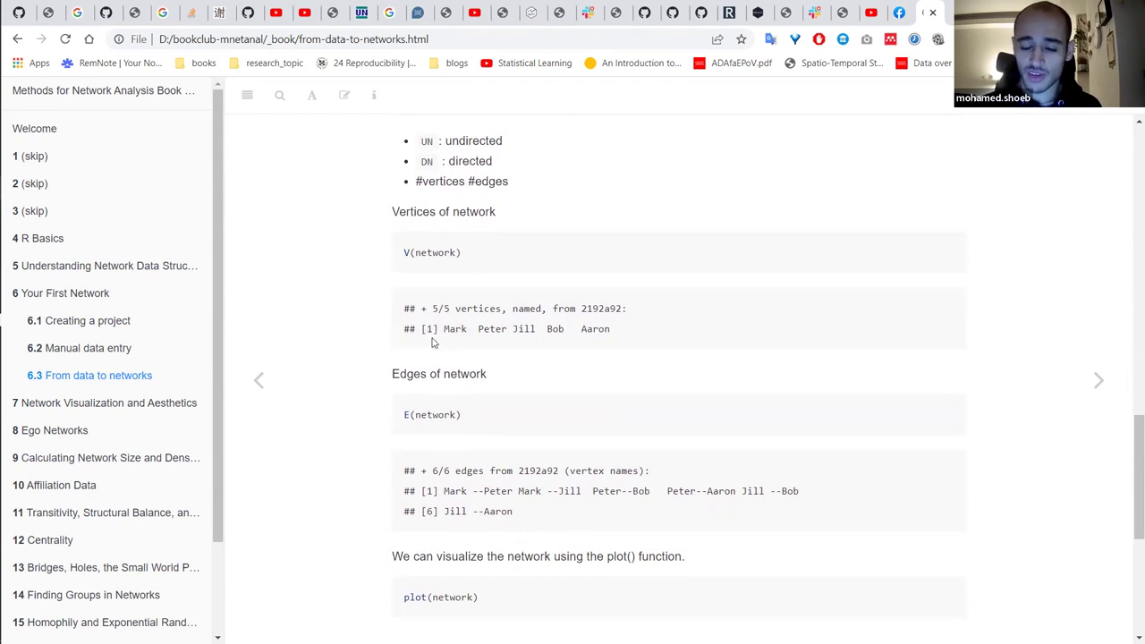
Highlight the E function in the Edges of network example and the word edges in its output.
{"action": "scroll", "coordinate": [554, 352], "scroll_direction": "down", "scroll_amount": 1}
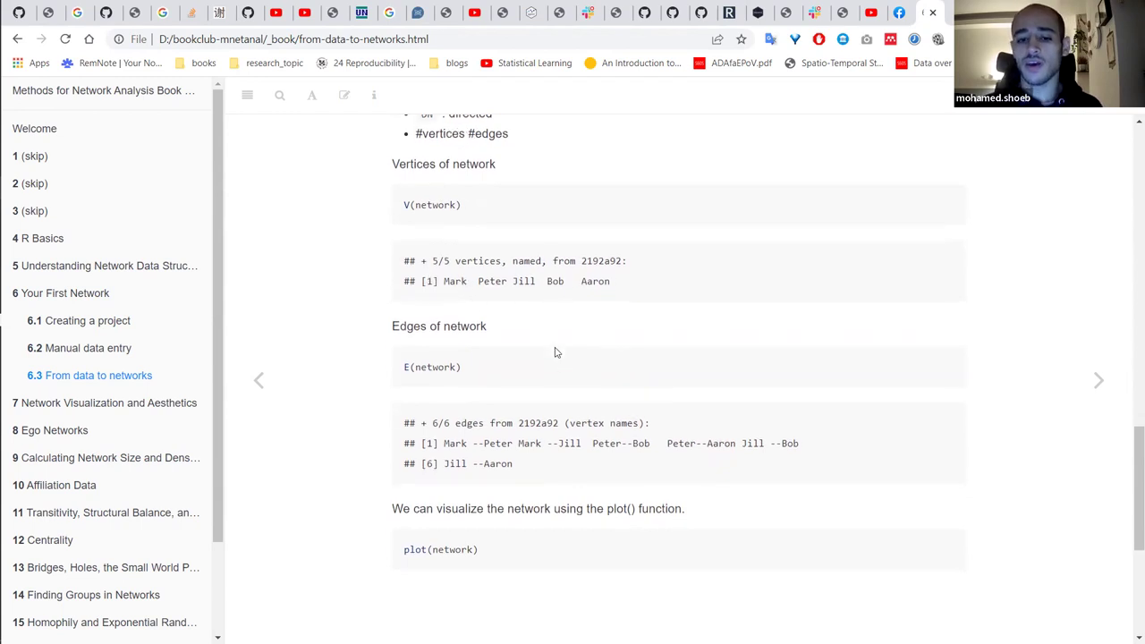
{"action": "scroll", "coordinate": [486, 346], "scroll_direction": "down", "scroll_amount": 1}
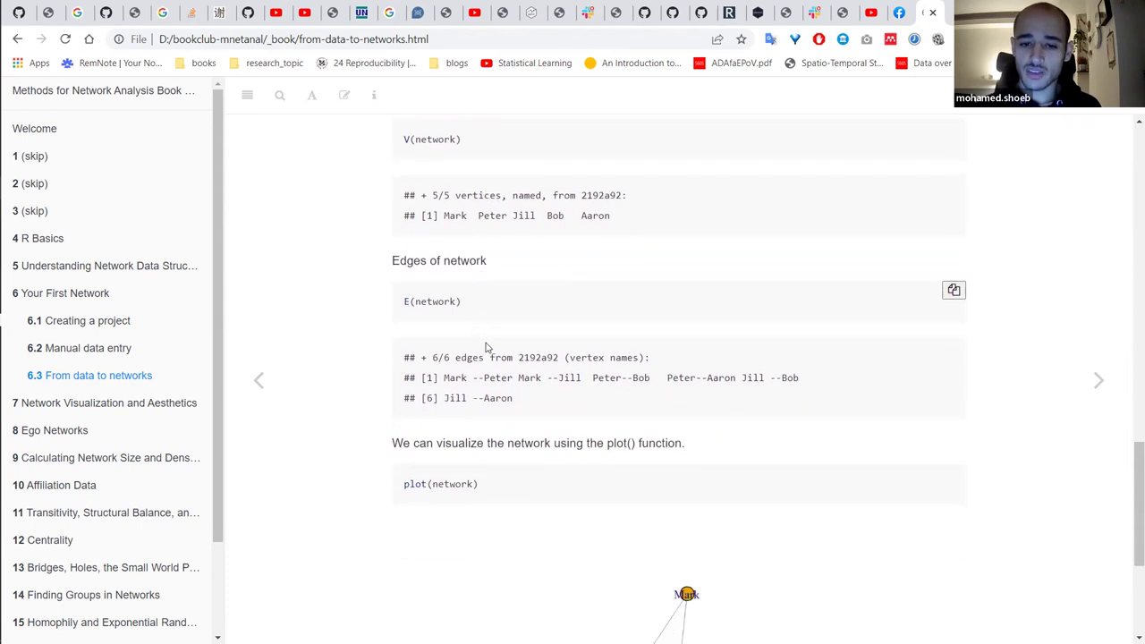
{"action": "left_click_drag", "start_coordinate": [404, 303], "coordinate": [410, 302]}
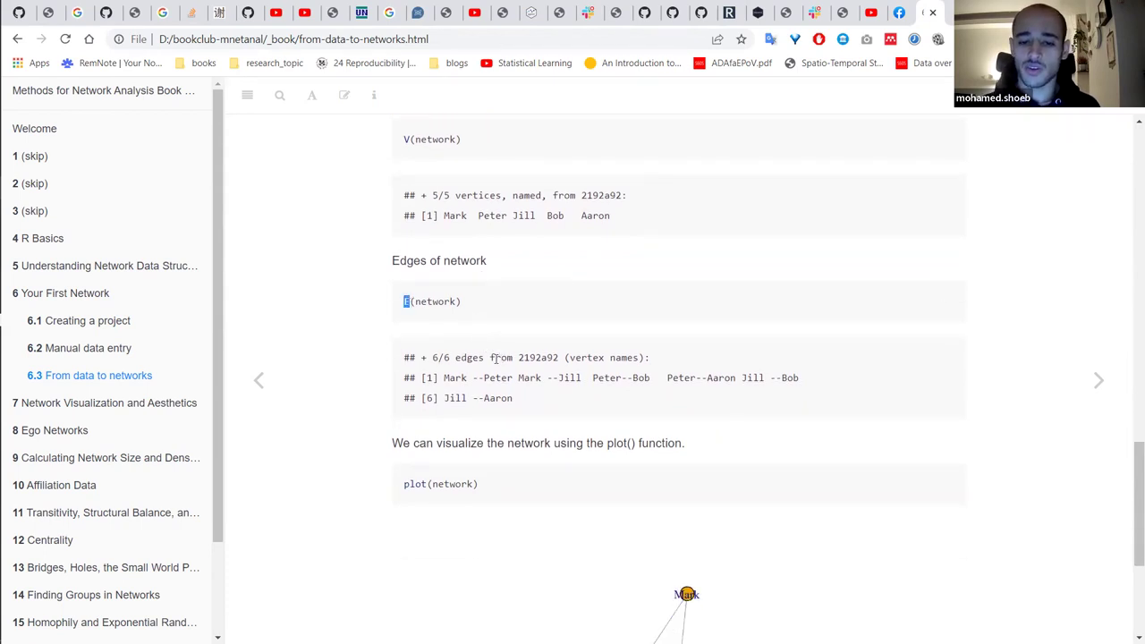
{"action": "left_click_drag", "start_coordinate": [455, 357], "coordinate": [472, 358]}
{"action": "left_click", "coordinate": [474, 358]}
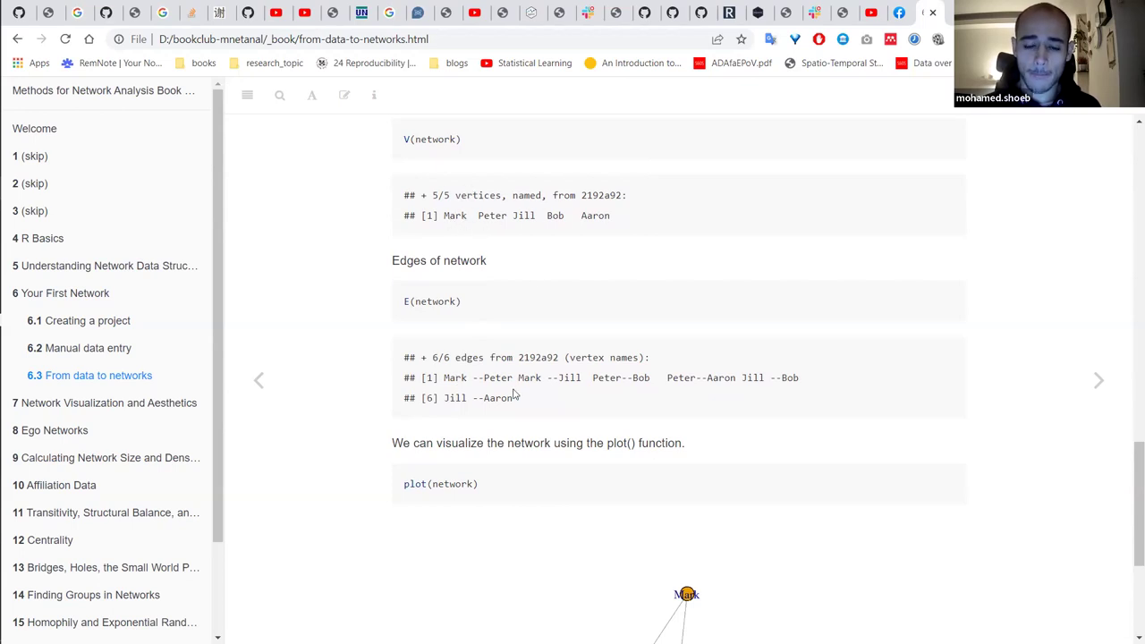
Examine the plot(network) example and compare the drawn network with the edge listing above it.
{"action": "scroll", "coordinate": [514, 394], "scroll_direction": "down", "scroll_amount": 3}
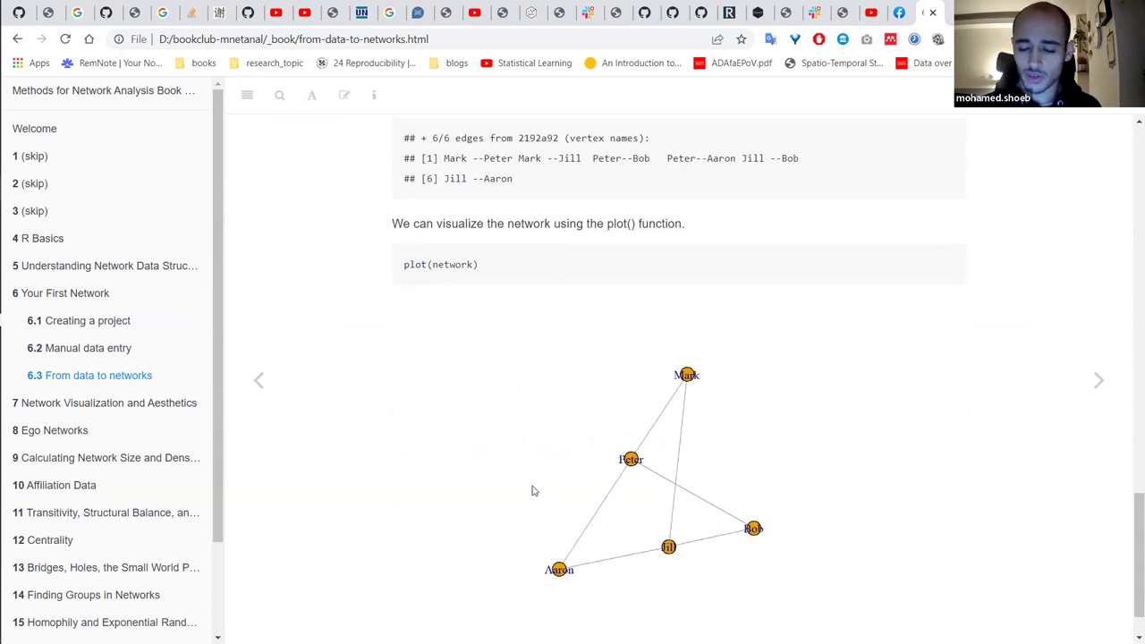
{"action": "scroll", "coordinate": [671, 466], "scroll_direction": "down", "scroll_amount": 1}
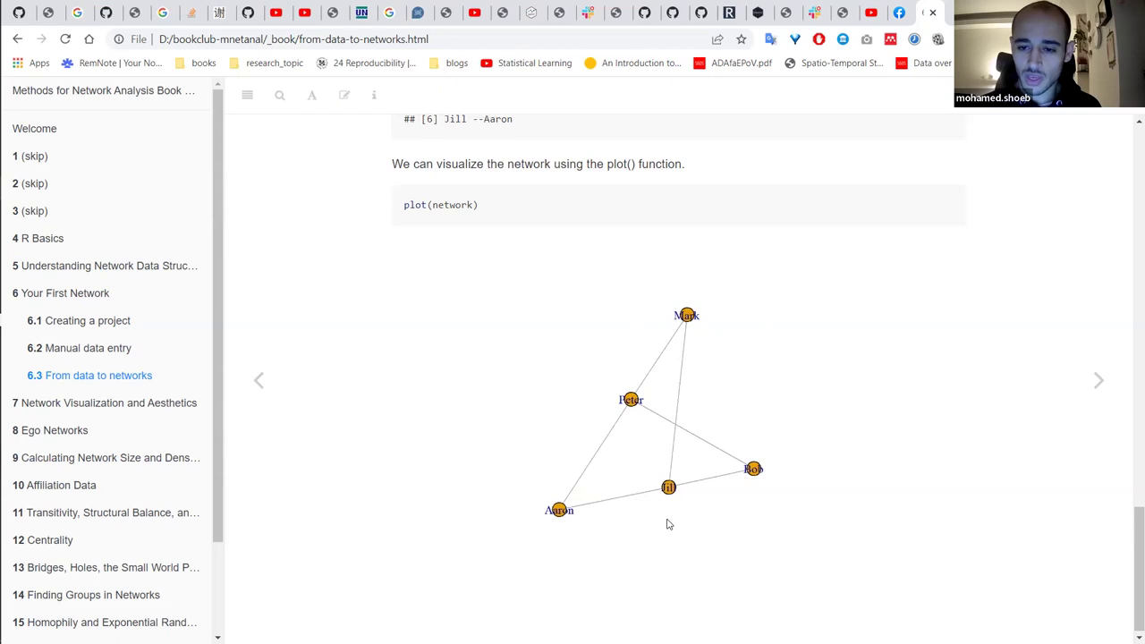
{"action": "scroll", "coordinate": [667, 524], "scroll_direction": "up", "scroll_amount": 1}
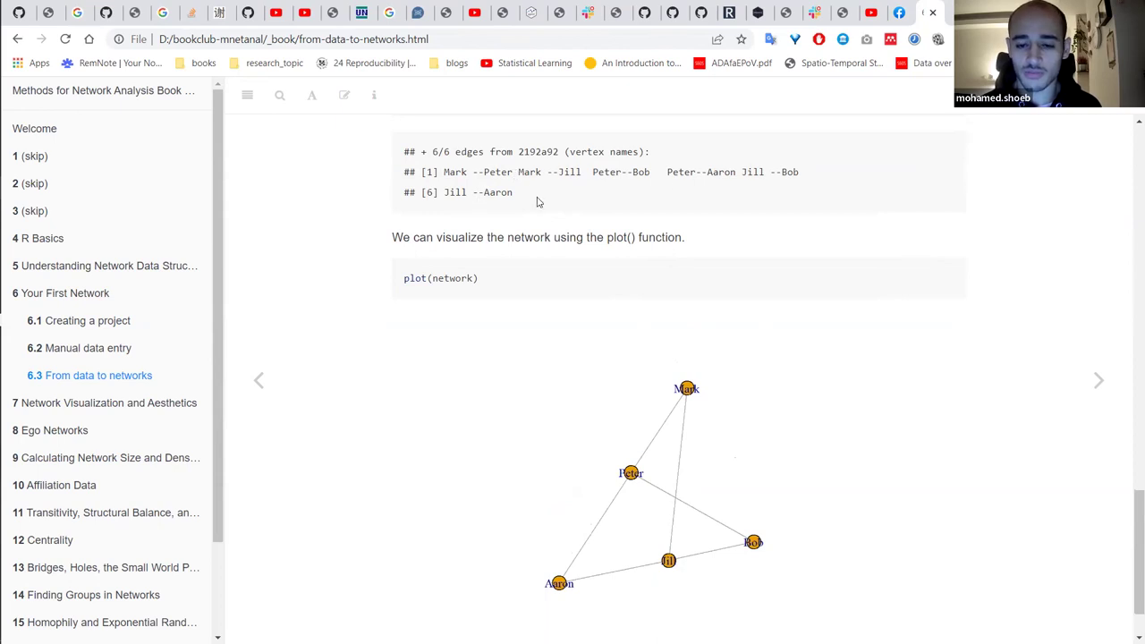
{"action": "scroll", "coordinate": [672, 450], "scroll_direction": "down", "scroll_amount": 1}
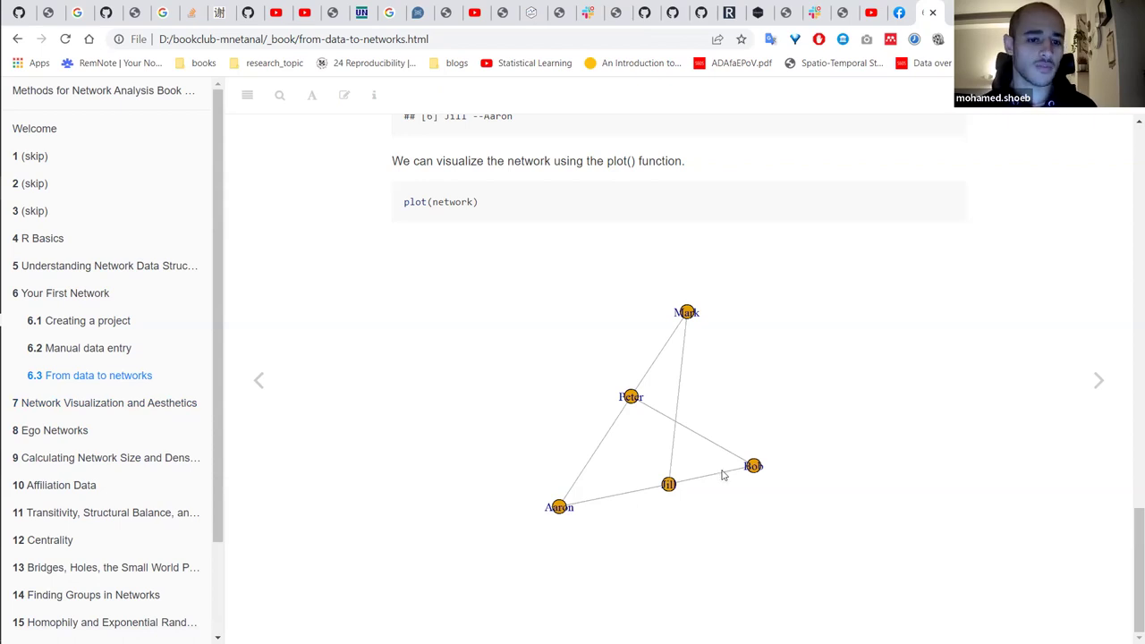
Review section 6.3 again from the edge list code to the network plot, and return to the adjacency matrix example.
{"action": "scroll", "coordinate": [723, 474], "scroll_direction": "up", "scroll_amount": 15}
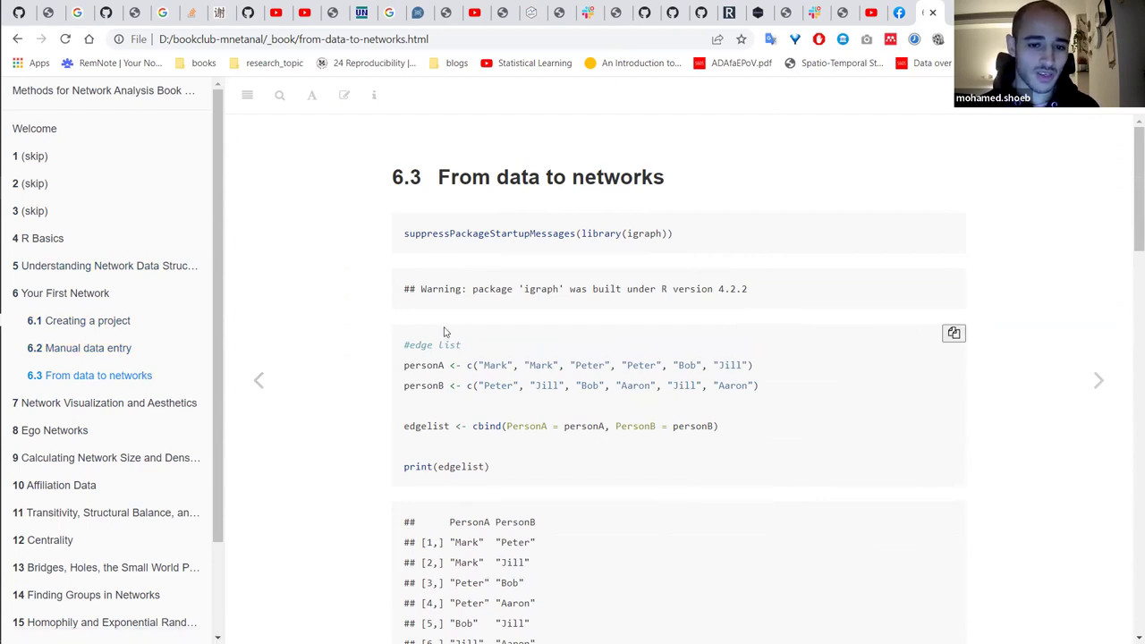
{"action": "scroll", "coordinate": [444, 332], "scroll_direction": "down", "scroll_amount": 10}
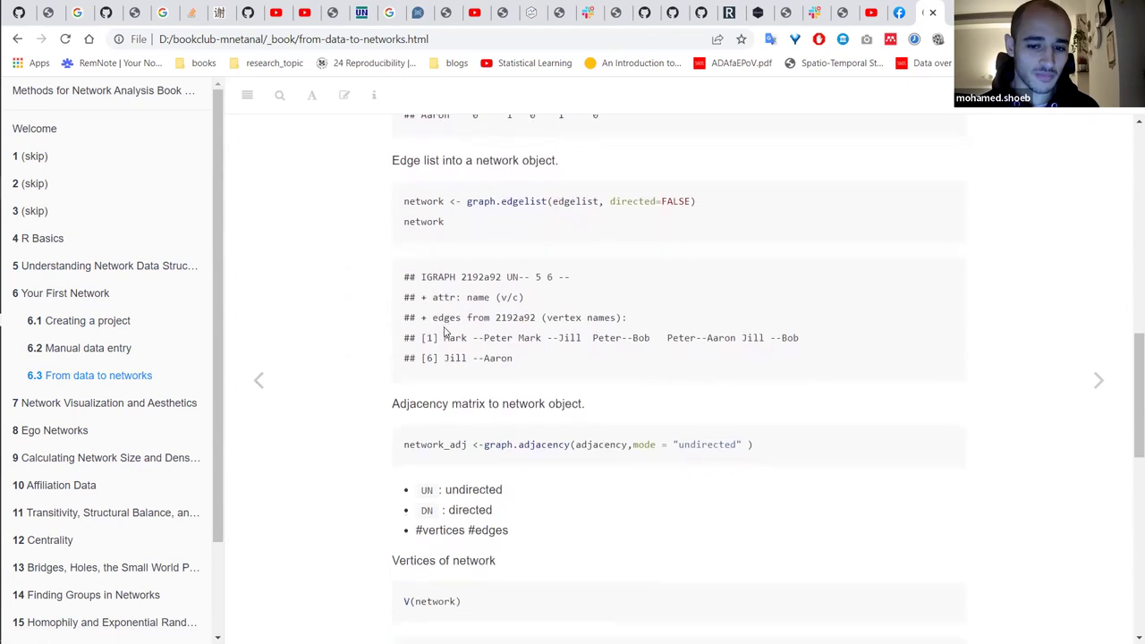
{"action": "scroll", "coordinate": [444, 332], "scroll_direction": "down", "scroll_amount": 8}
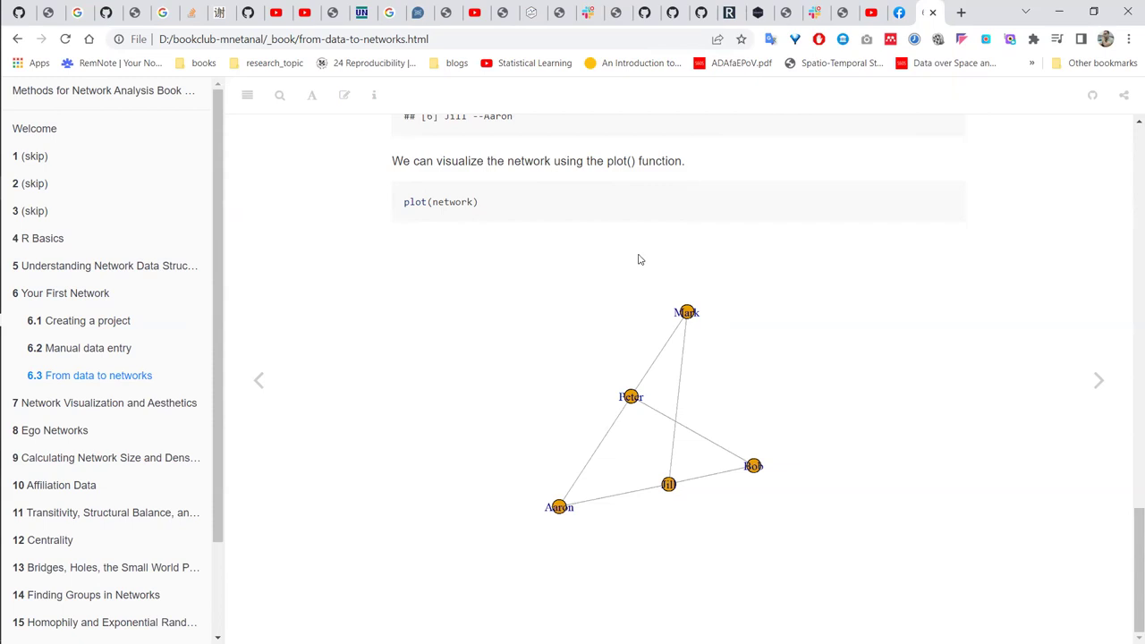
{"action": "scroll", "coordinate": [639, 259], "scroll_direction": "up", "scroll_amount": 20}
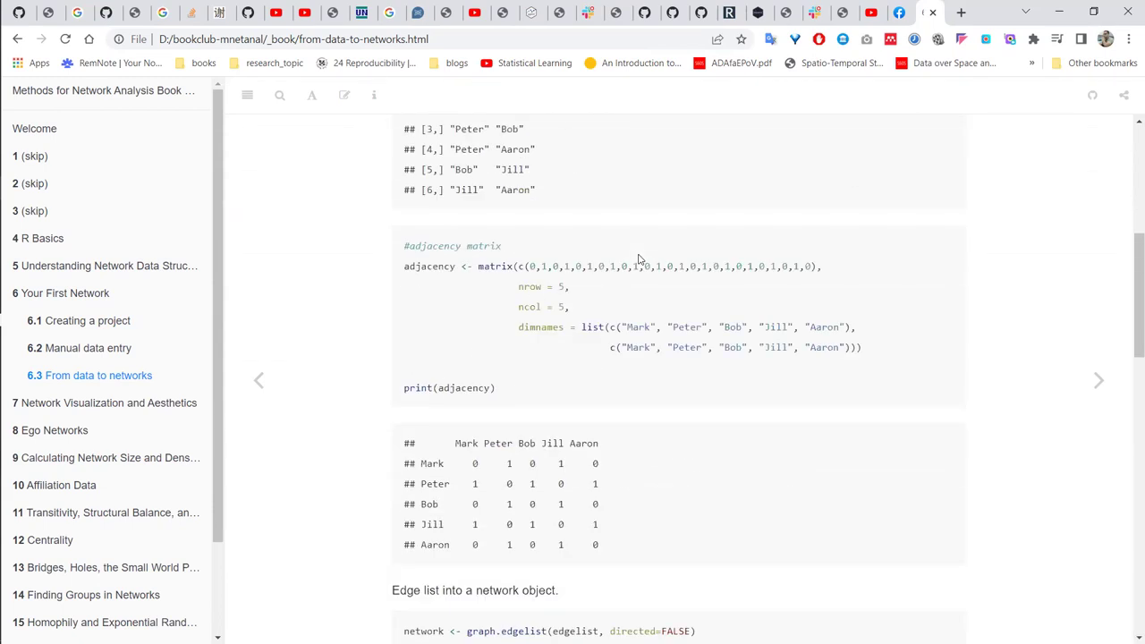